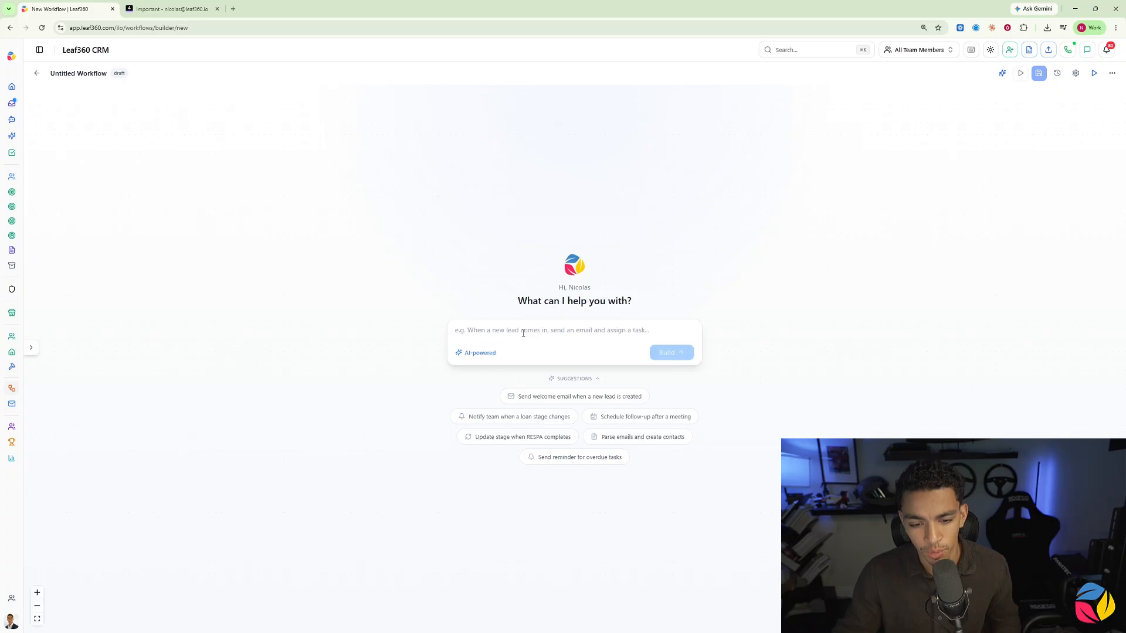
# Step: Build an AI workflow that, when a new lead enters the system, immediately sends an AI-generated email and SMS and creates a follow-up reminder
pyautogui.write('When a new lead enters the system, immediately send an email and an SMS and create a reminder for me to follow.')
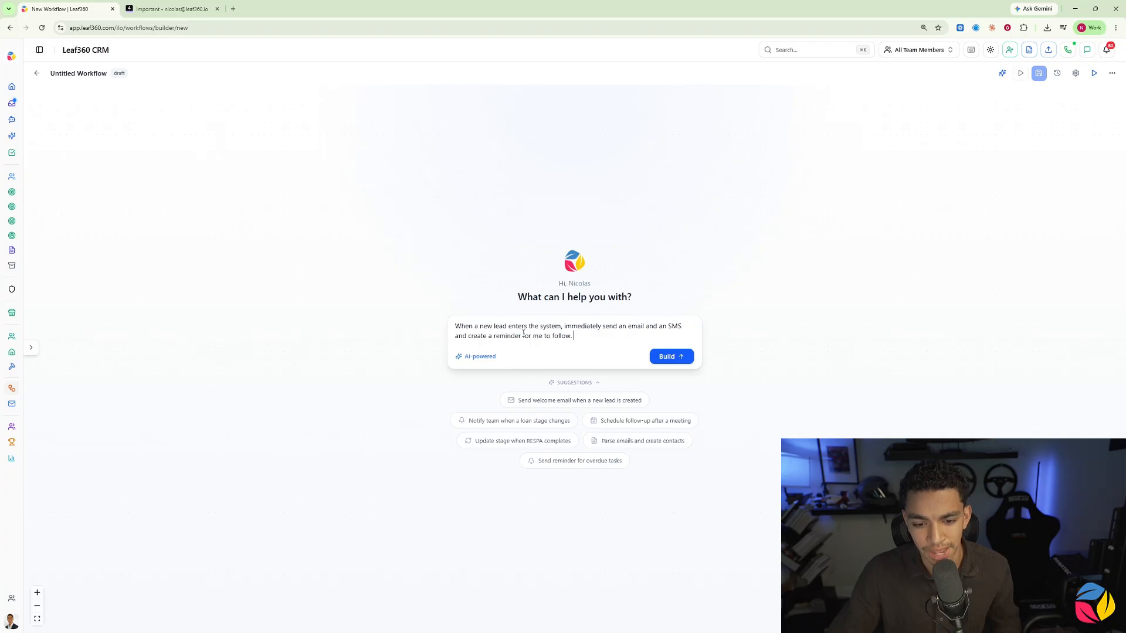
pyautogui.write('I want the content to be AI-generated as well.')
pyautogui.click(669, 362)
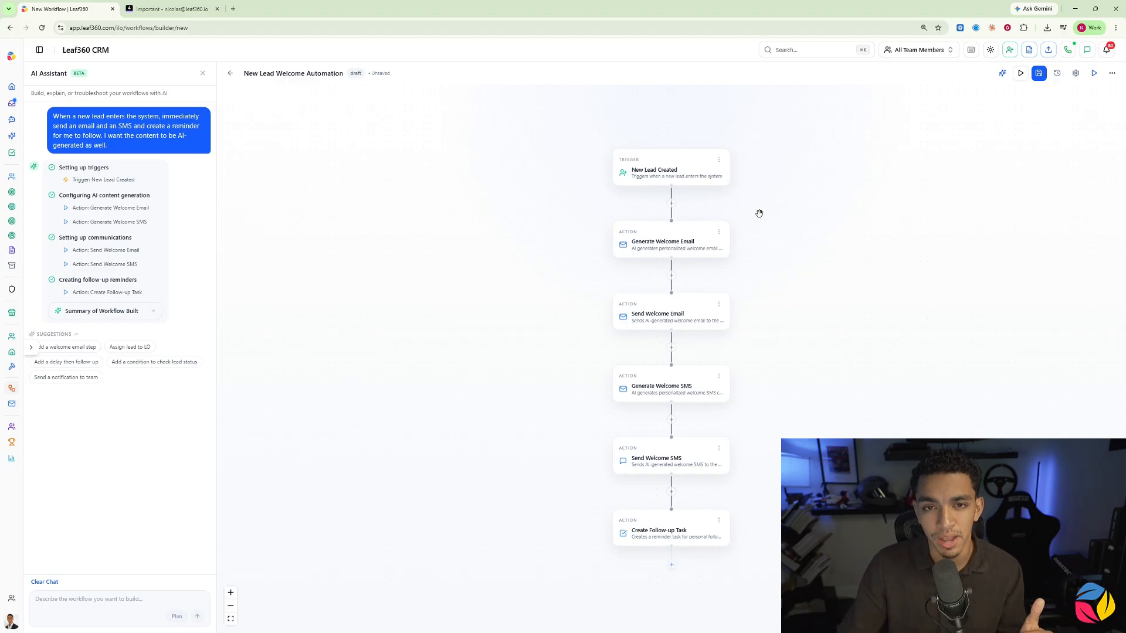
# Step: Review the configuration of the New Lead Created trigger and each generated email, SMS and follow-up task action
pyautogui.click(659, 171)
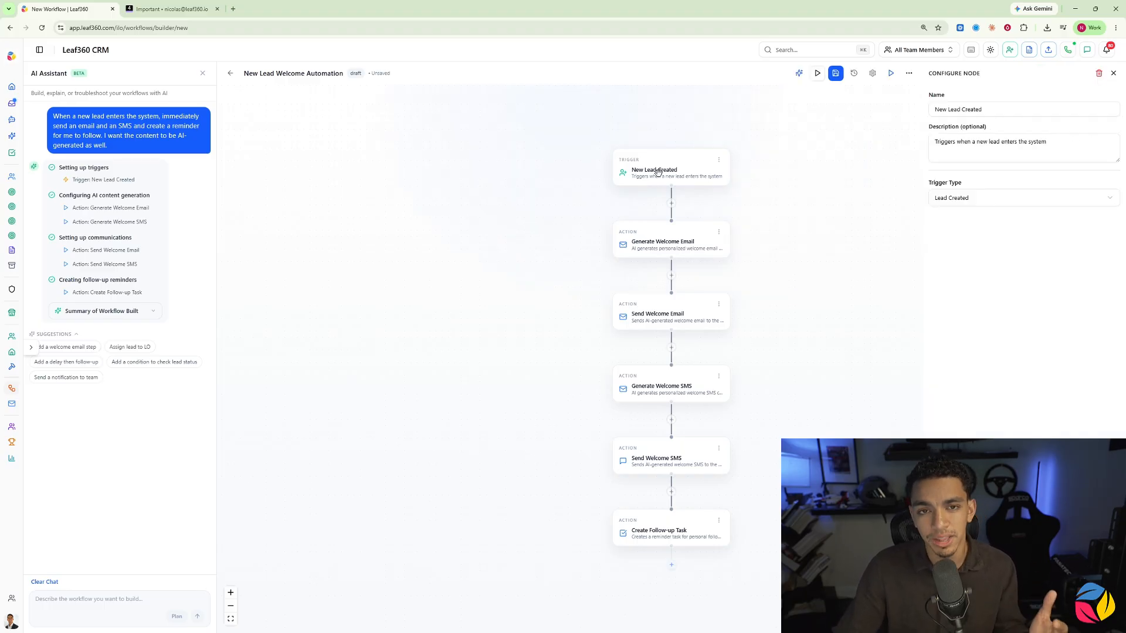
pyautogui.click(660, 250)
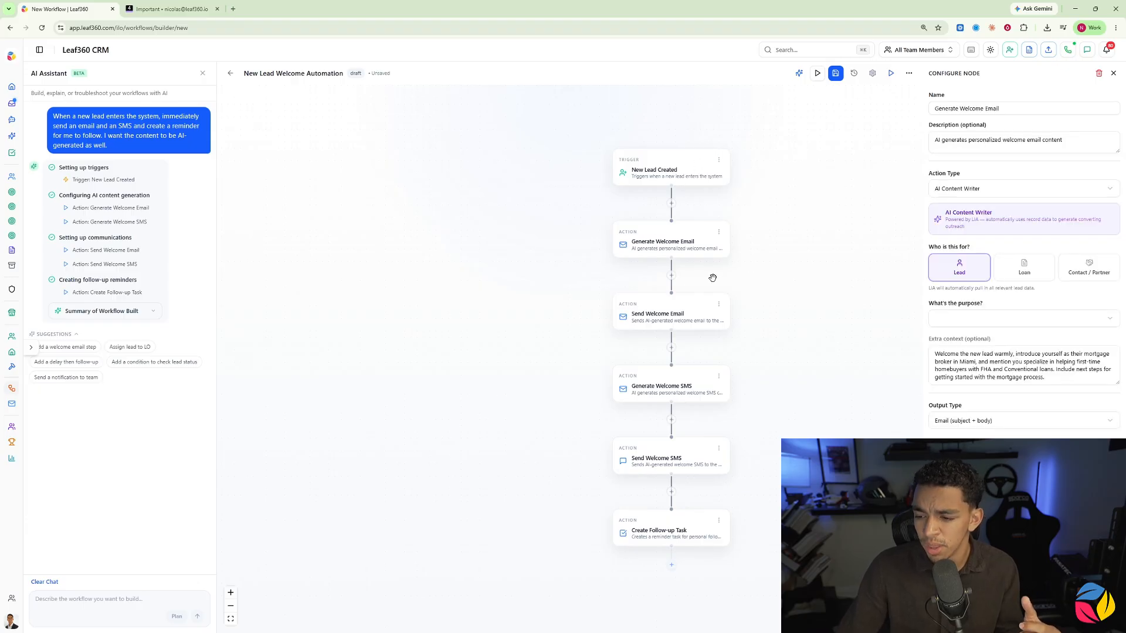
pyautogui.click(673, 306)
pyautogui.scroll(-2, 667, 337)
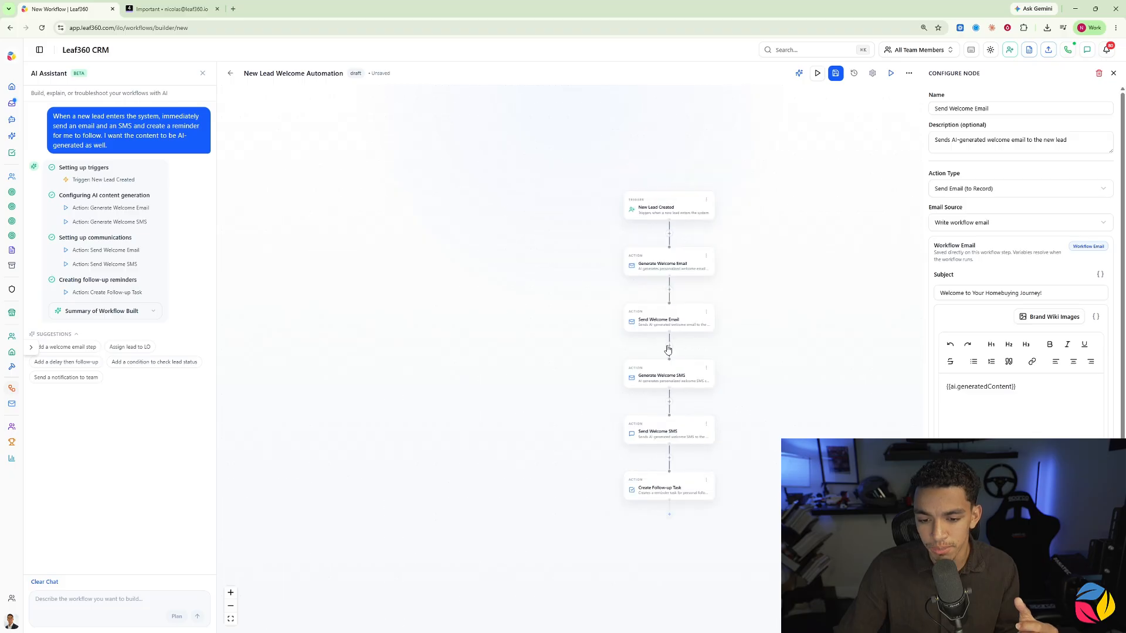
pyautogui.scroll(2, 667, 349)
pyautogui.click(659, 380)
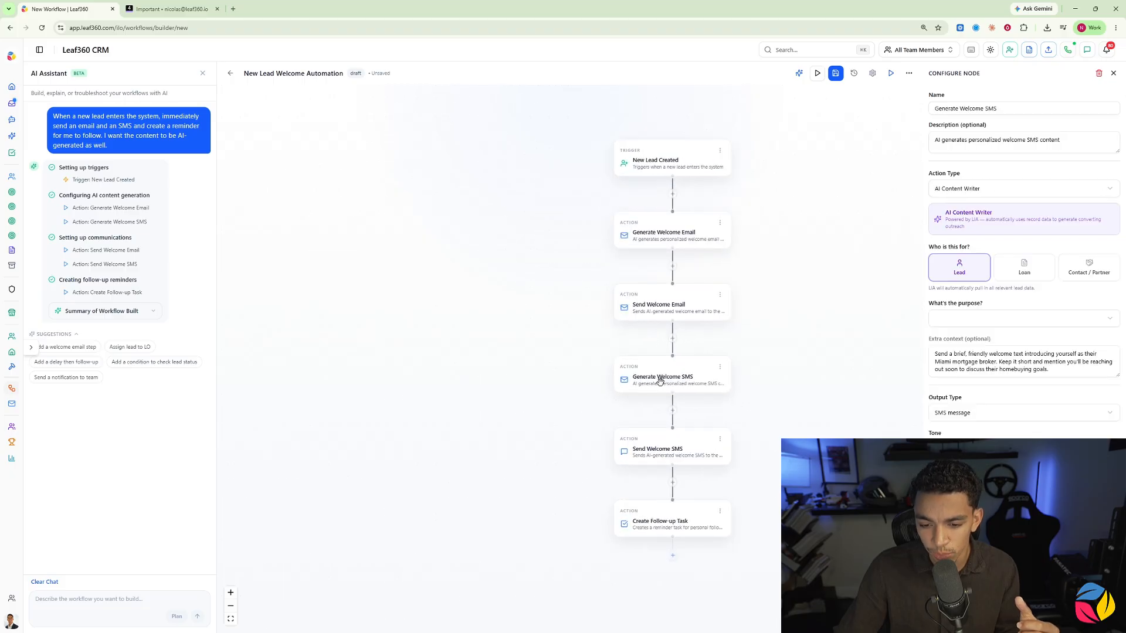
pyautogui.click(672, 458)
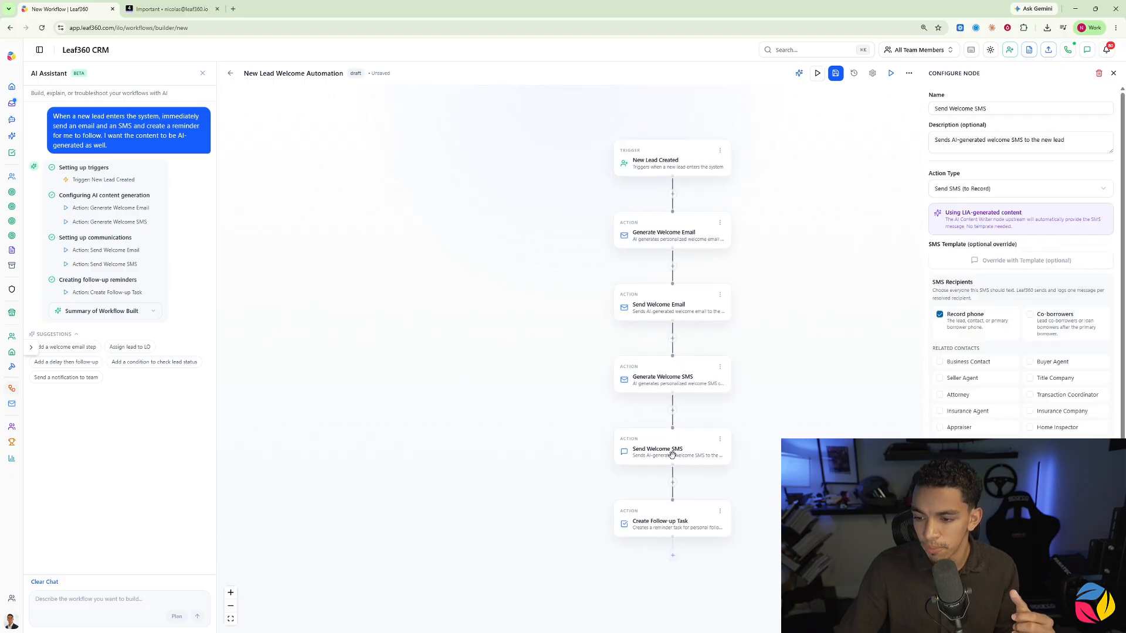
pyautogui.click(662, 515)
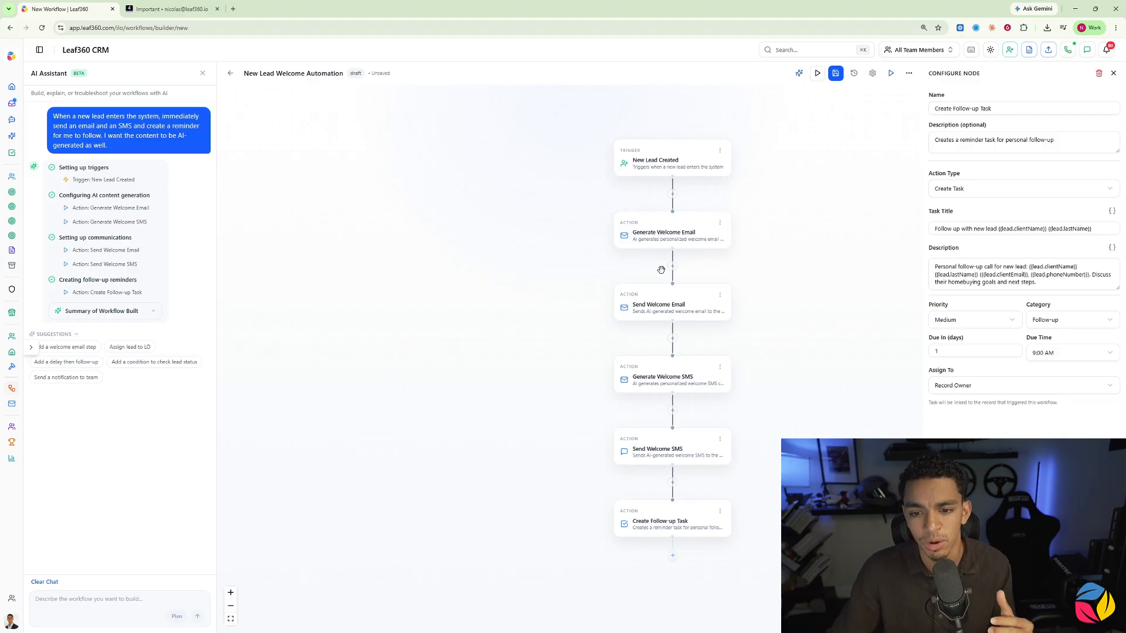
# Step: Insert a Router/Switch node between New Lead Created and Generate Welcome Email, with Main Path as the initial branch
pyautogui.click(672, 195)
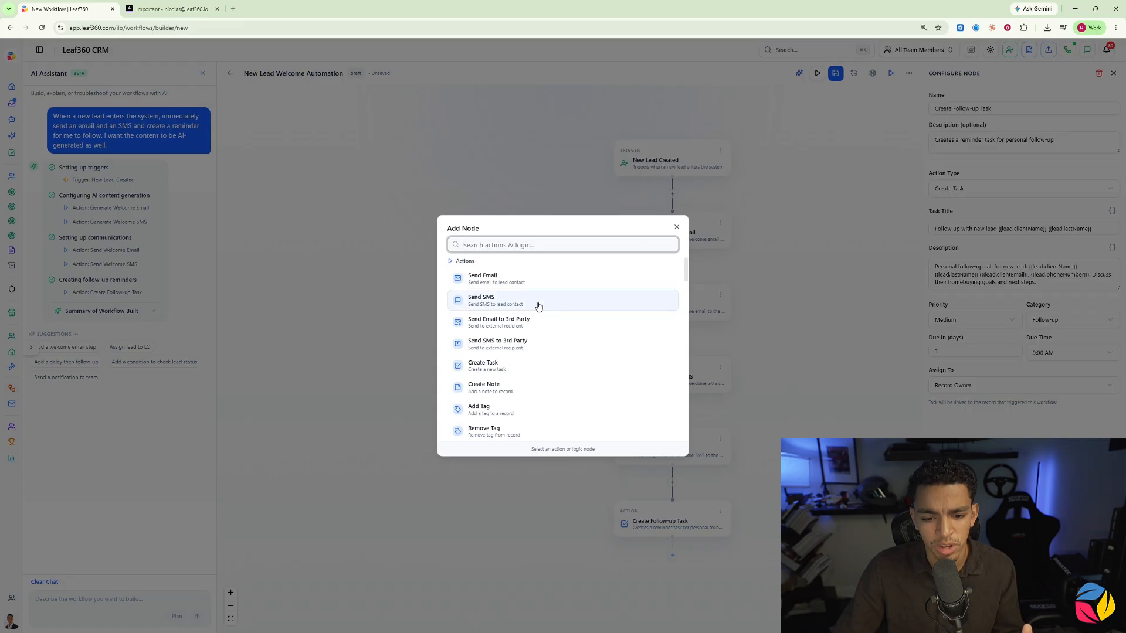
pyautogui.scroll(-10, 494, 317)
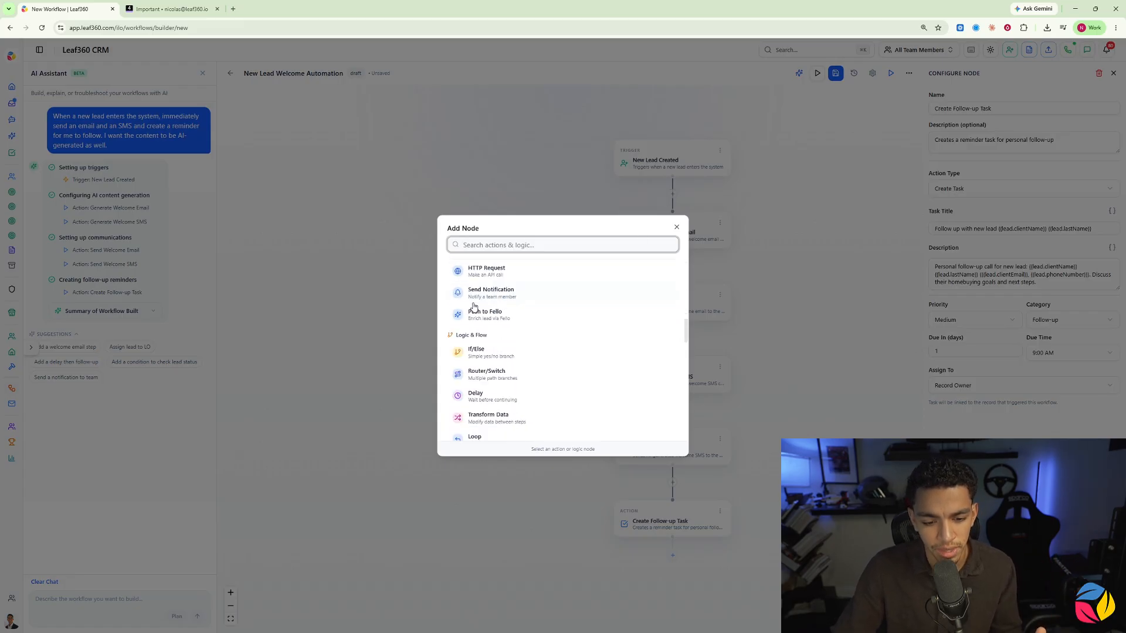
pyautogui.click(482, 312)
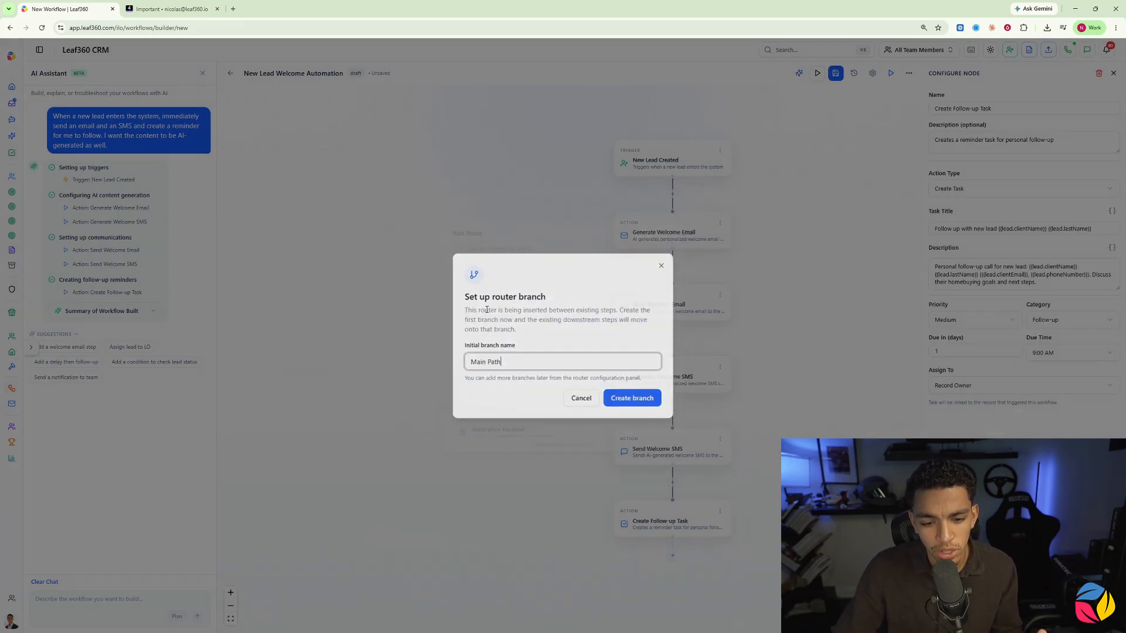
pyautogui.click(622, 399)
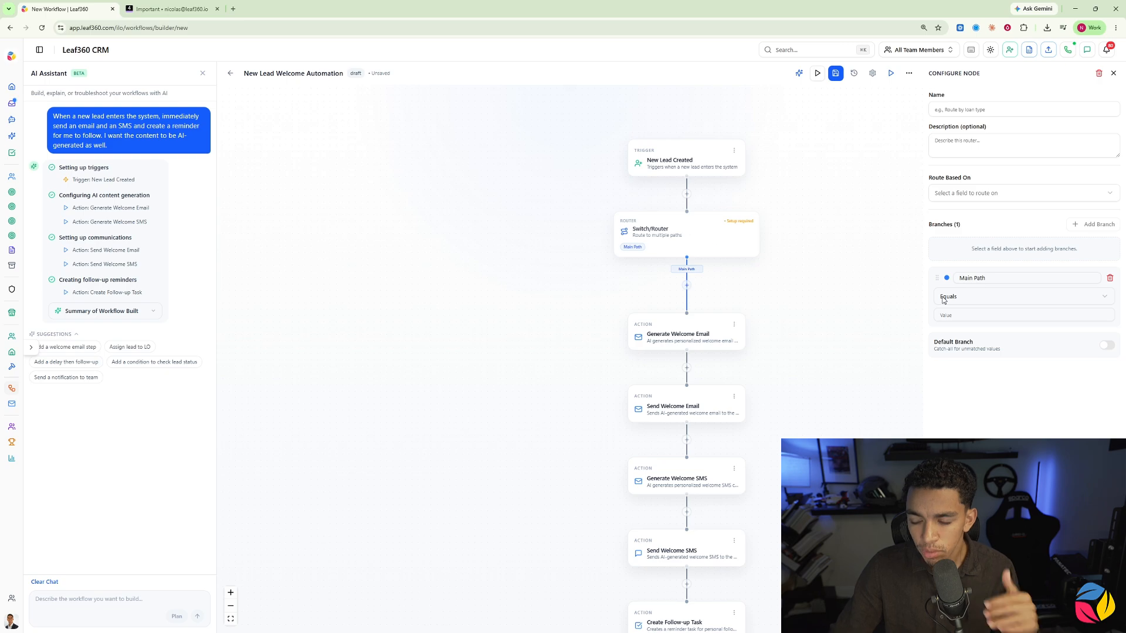
# Step: Route the switch on Loan Purpose and make the Main Path branch match when it equals Purchase
pyautogui.click(961, 193)
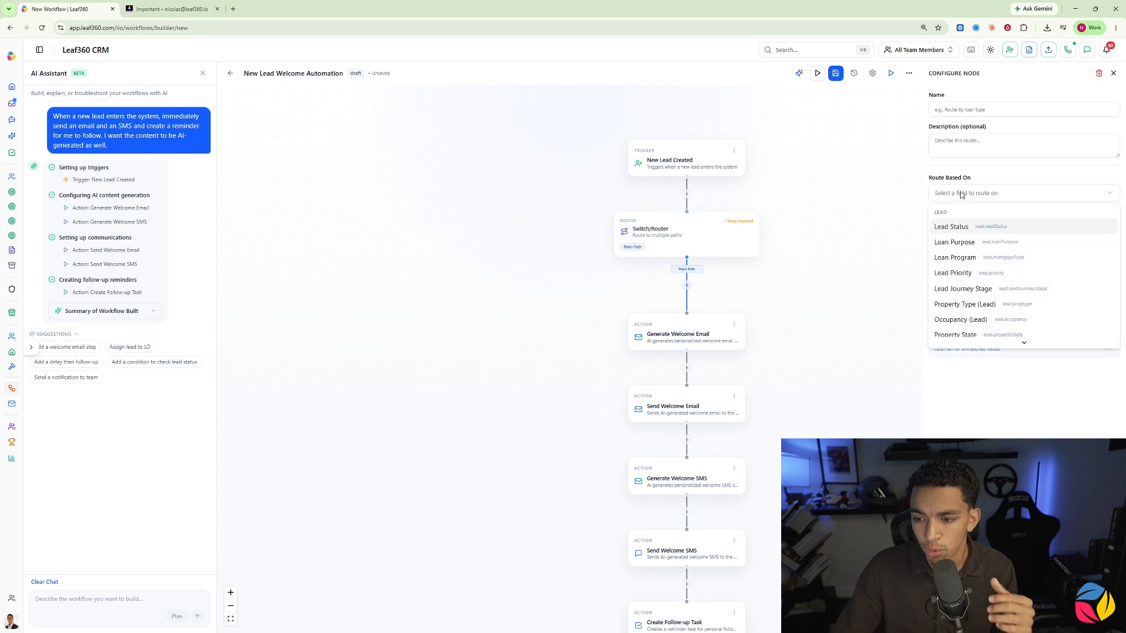
pyautogui.click(954, 243)
pyautogui.click(961, 298)
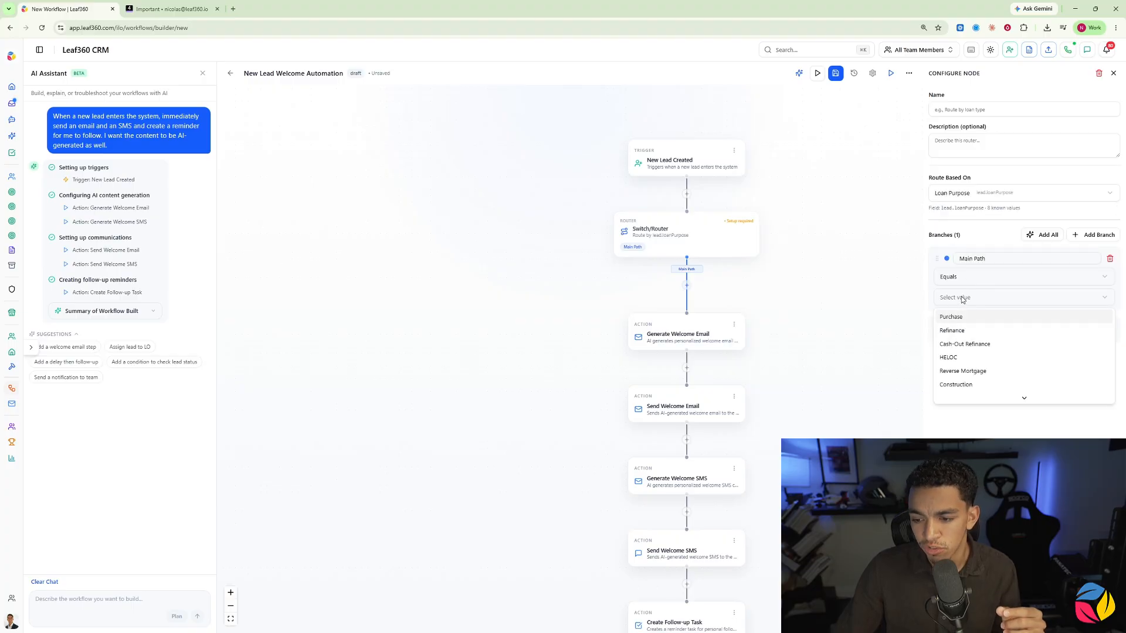
pyautogui.click(948, 317)
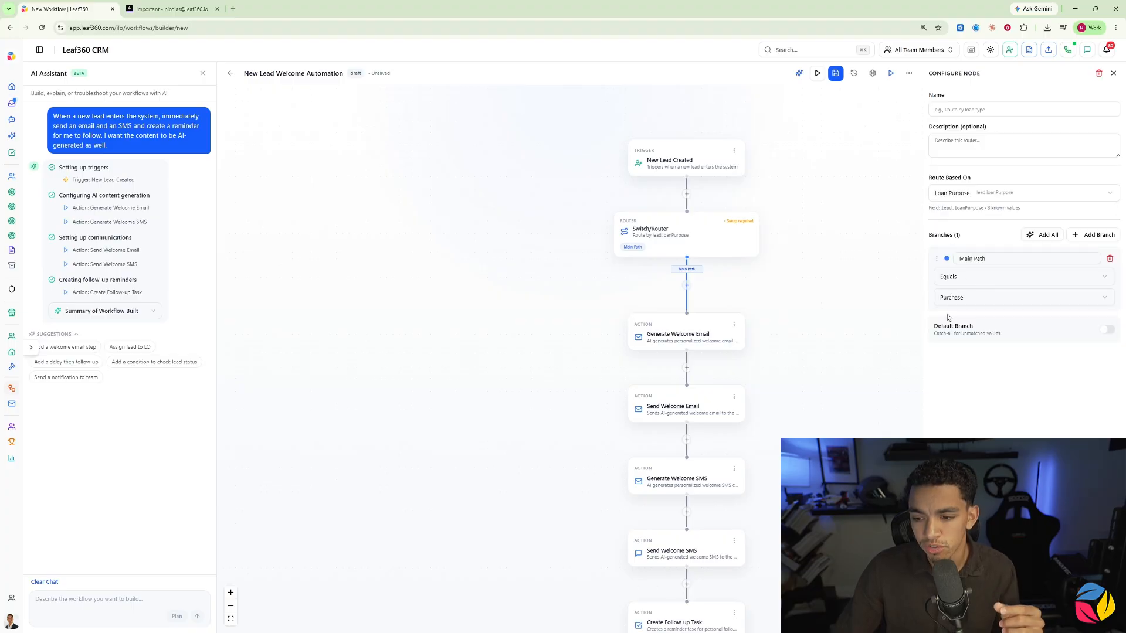
# Step: Add router branches for loan purpose Refinance and Cash-Out Refinance, and enable the default branch
pyautogui.click(1082, 236)
pyautogui.click(961, 364)
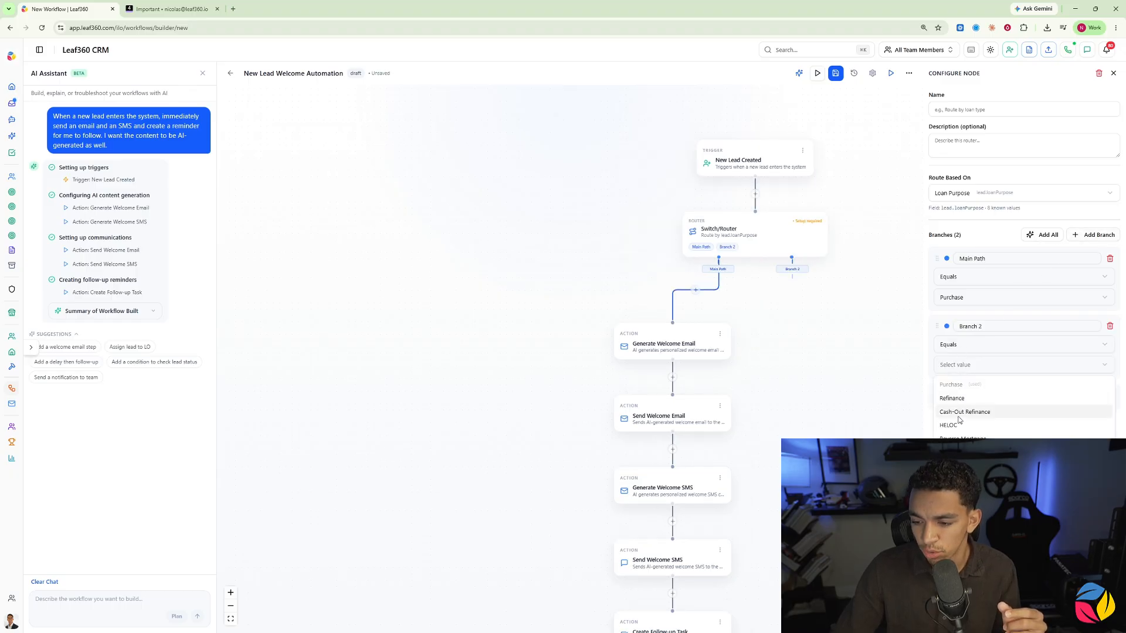
pyautogui.click(952, 398)
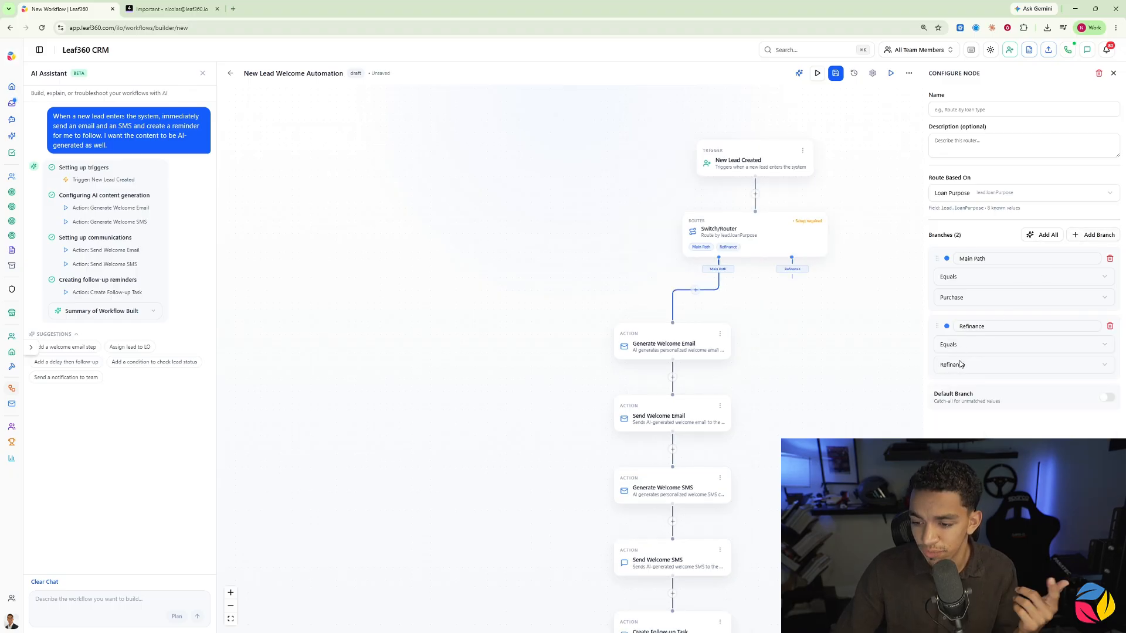
pyautogui.click(1092, 237)
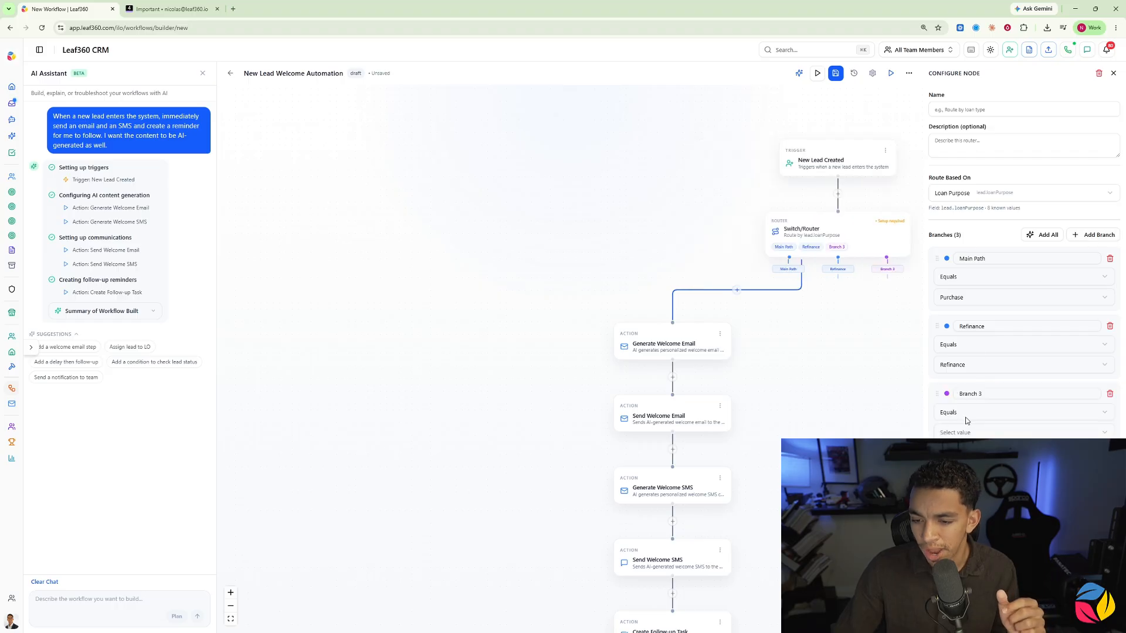
pyautogui.click(964, 481)
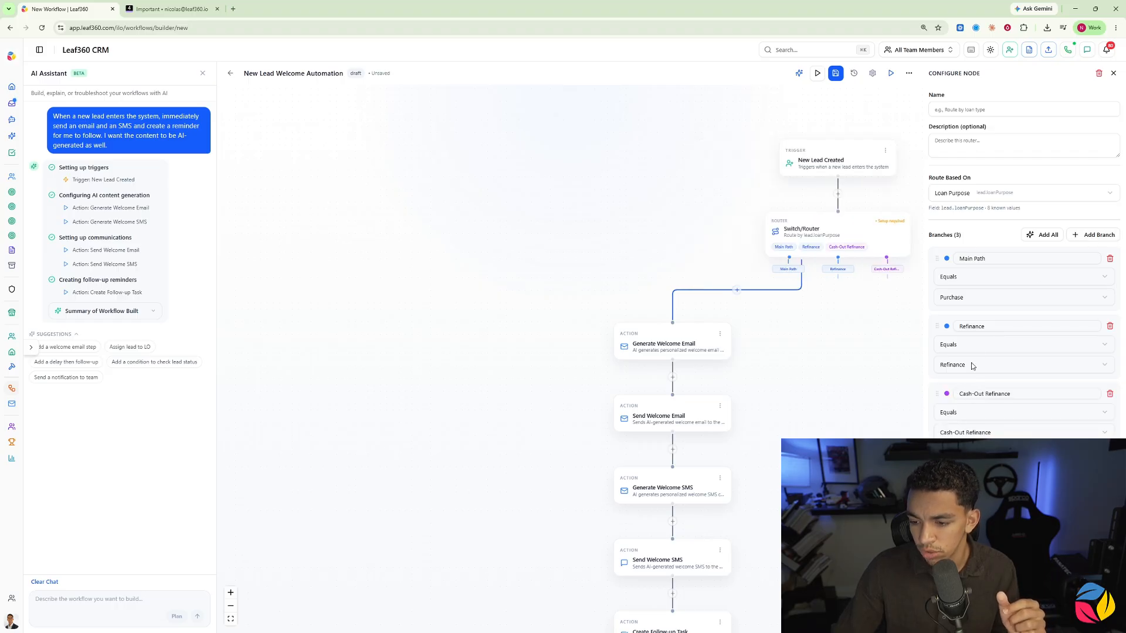
pyautogui.moveTo(893, 317); pyautogui.dragTo(739, 306)
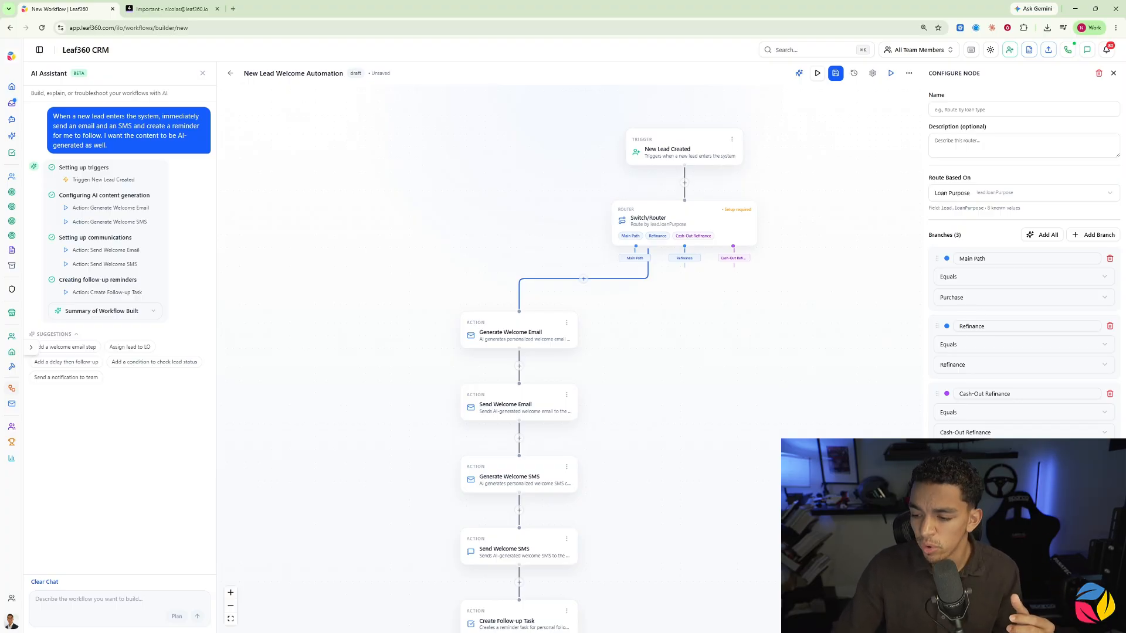
pyautogui.moveTo(810, 298); pyautogui.dragTo(893, 298)
pyautogui.scroll(2, 836, 275)
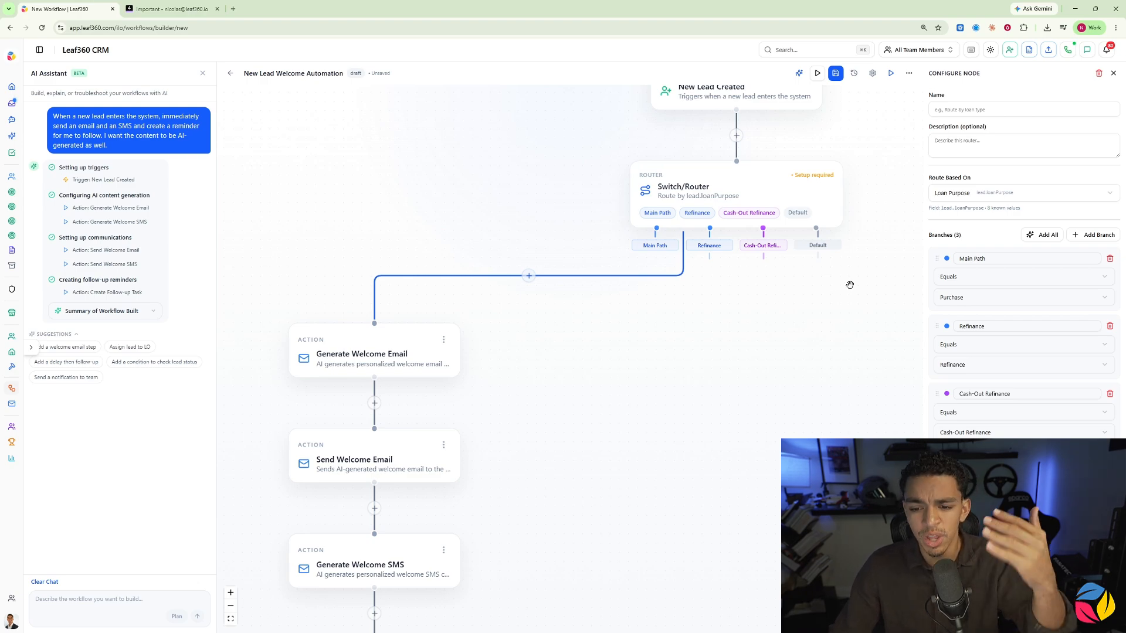
pyautogui.scroll(-3, 652, 249)
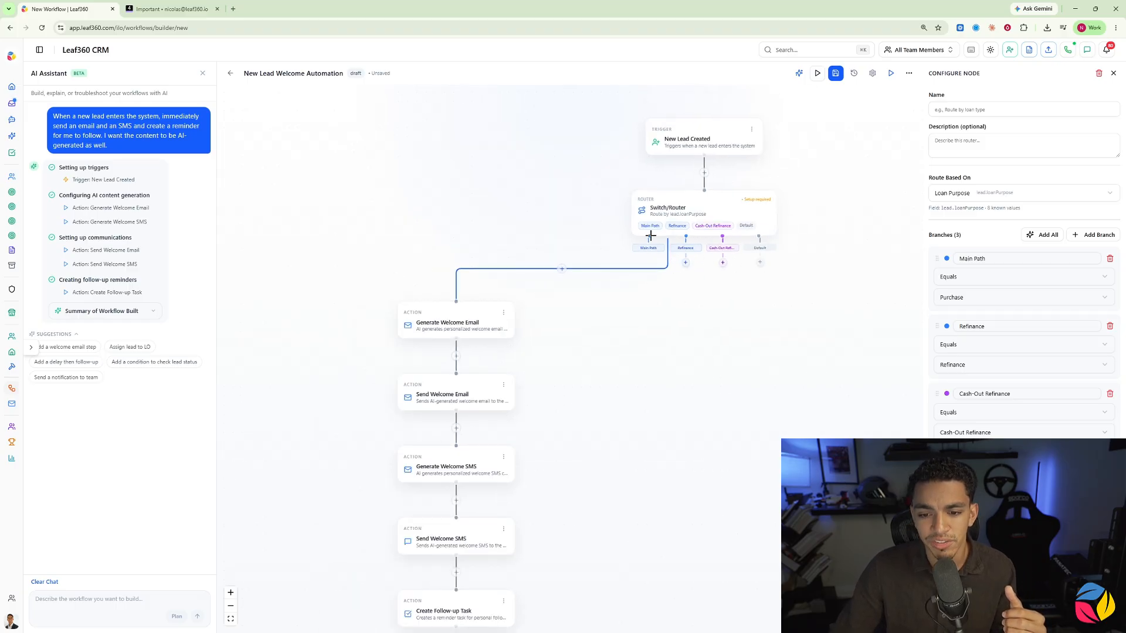
# Step: Rename the Main Path branch to Purchase and save the workflow
pyautogui.tripleClick(1001, 259)
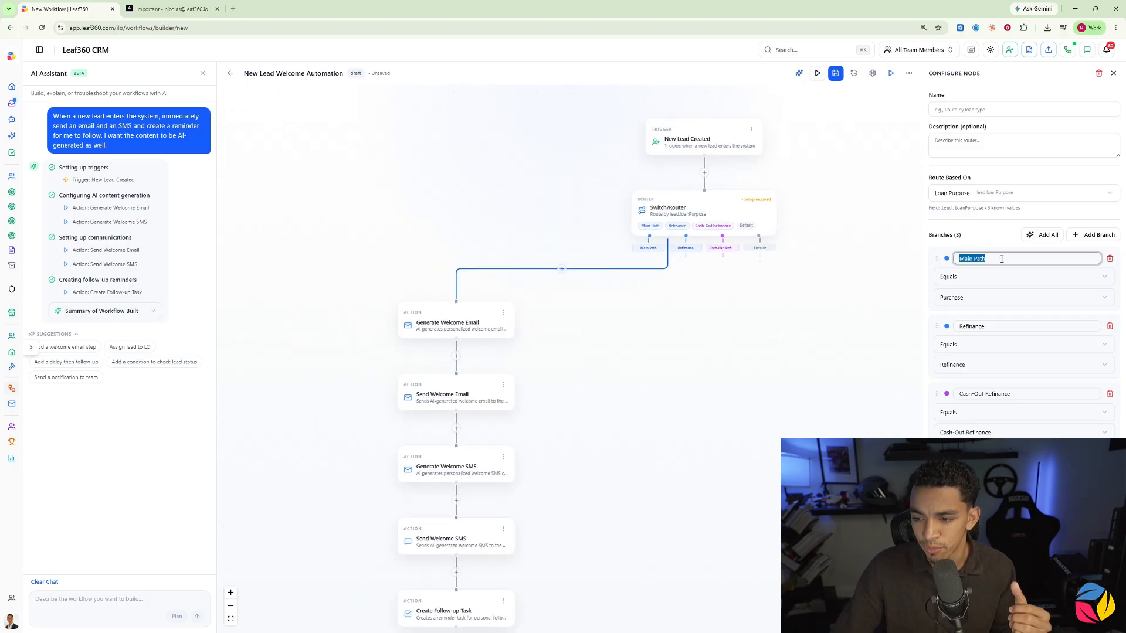
pyautogui.write('Purchase')
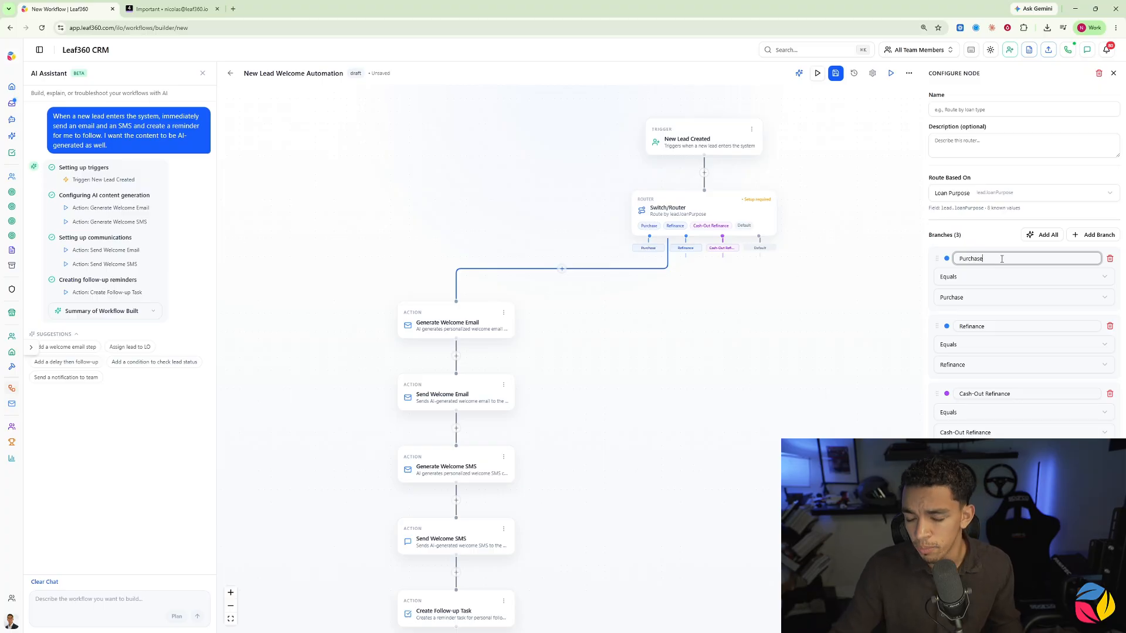
pyautogui.click(659, 368)
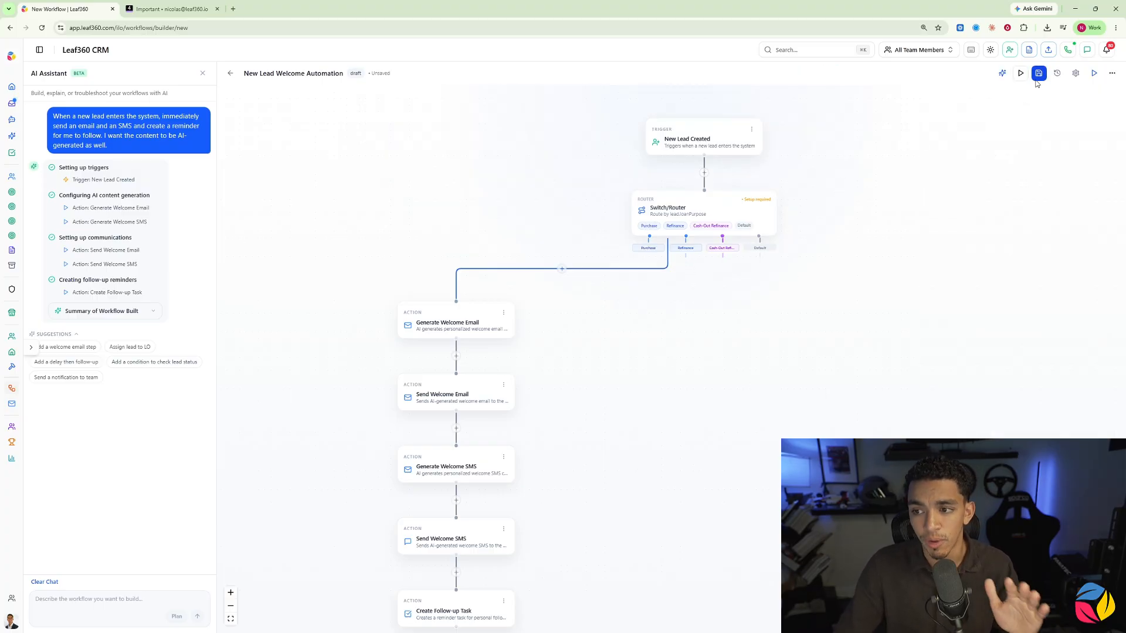
pyautogui.click(1039, 73)
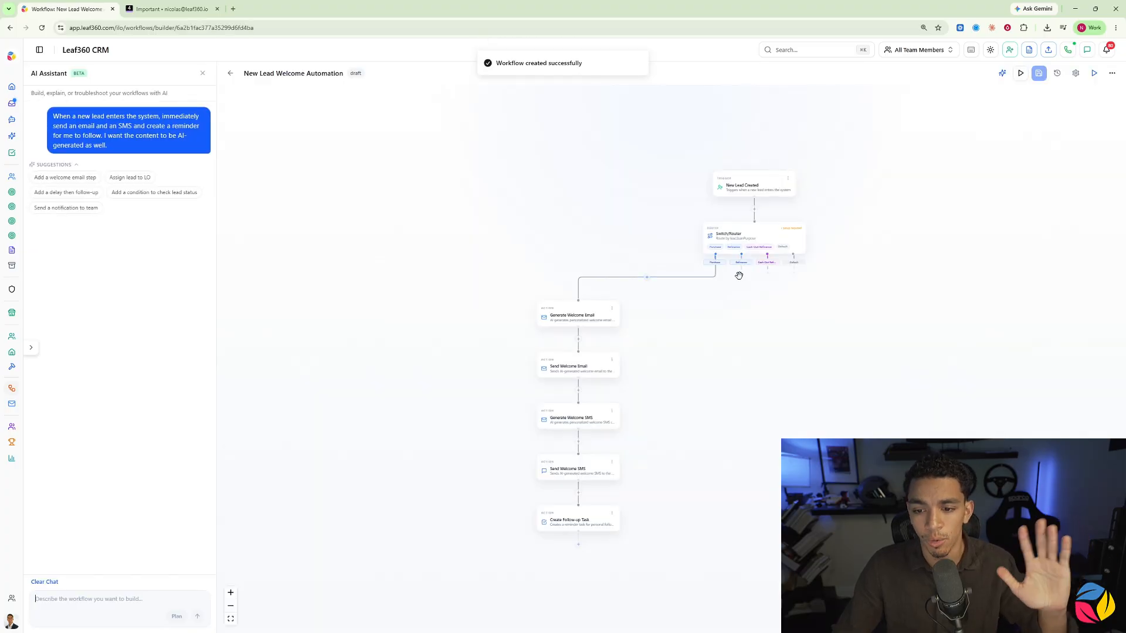
# Step: Ask the AI assistant: "When the branch path is refinanced send an email and SMS as well."
pyautogui.scroll(3, 738, 265)
pyautogui.scroll(-3, 735, 263)
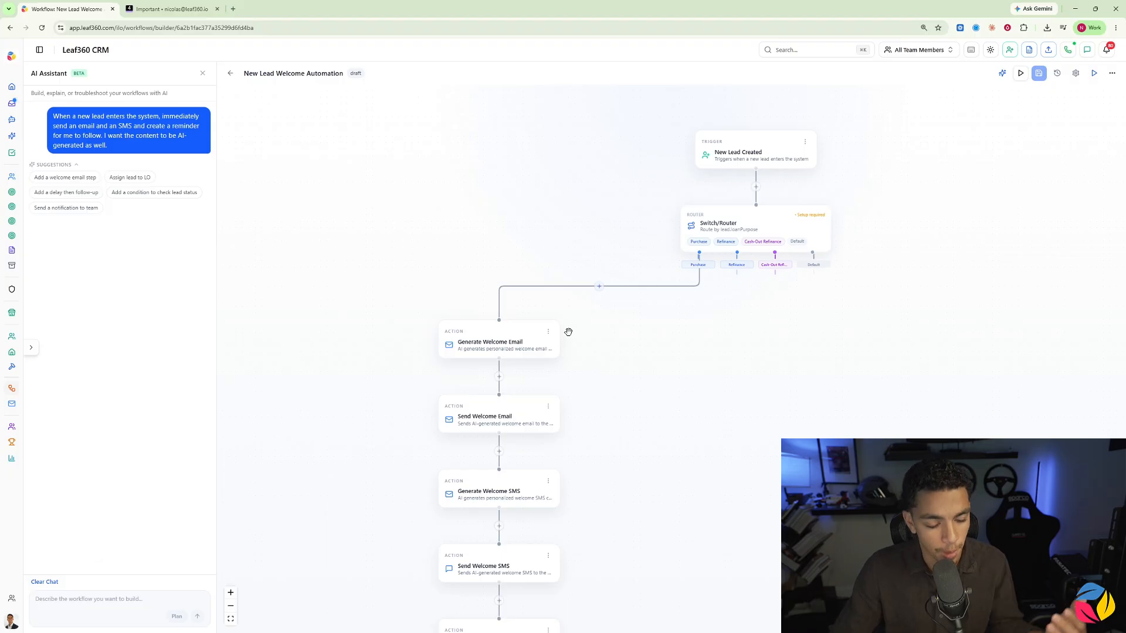
pyautogui.scroll(-3, 692, 287)
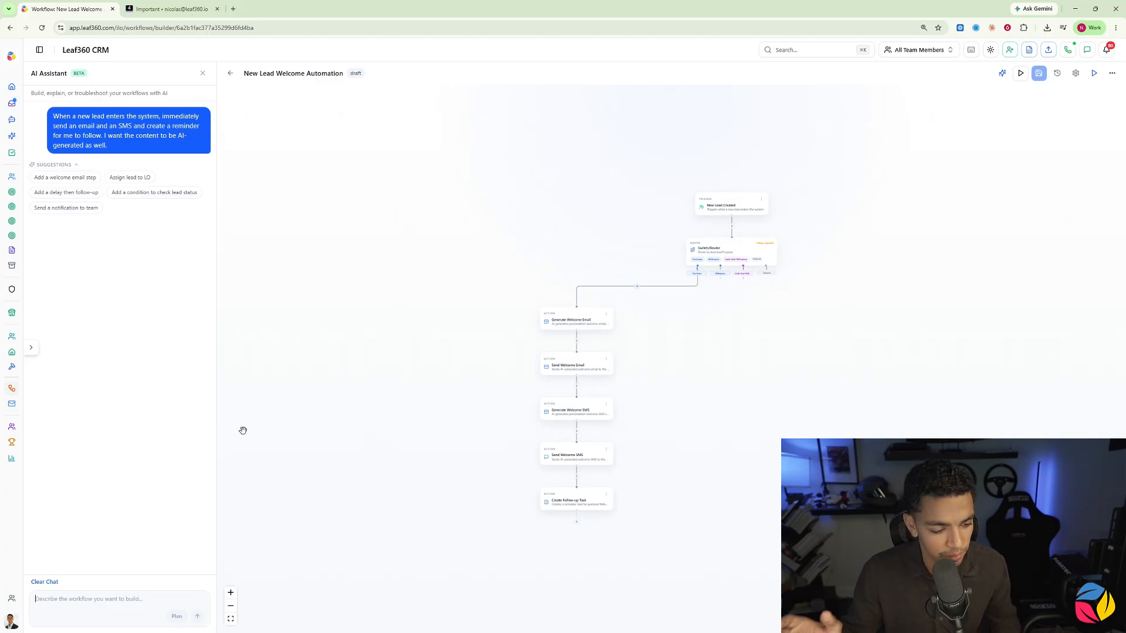
pyautogui.write('When the branch path is refinanced send an email and SMS as well.')
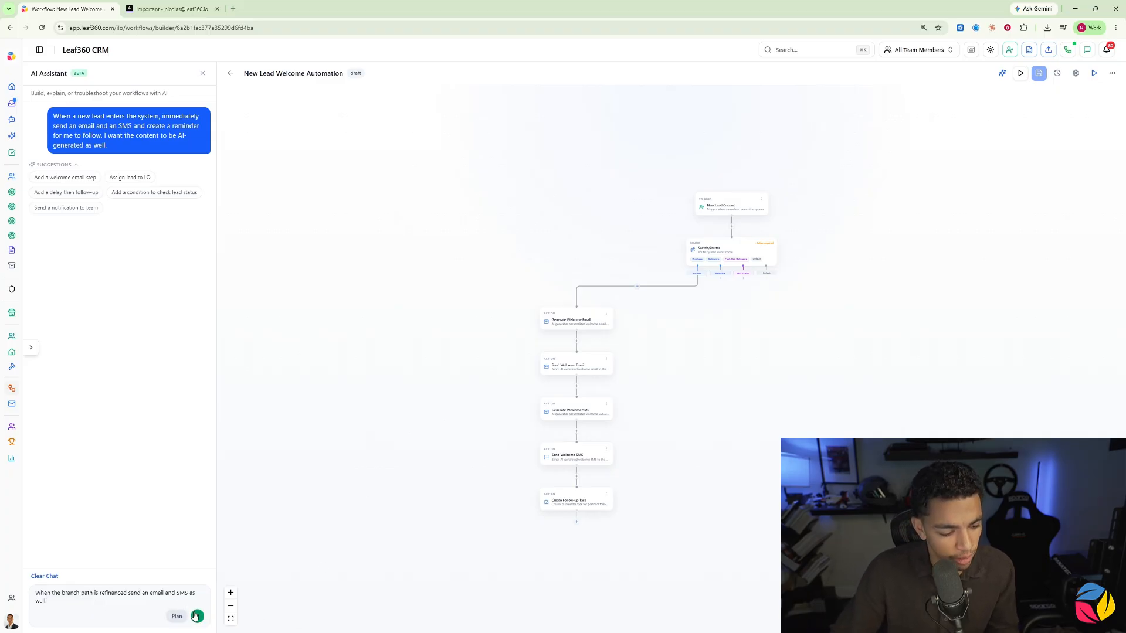
pyautogui.click(198, 616)
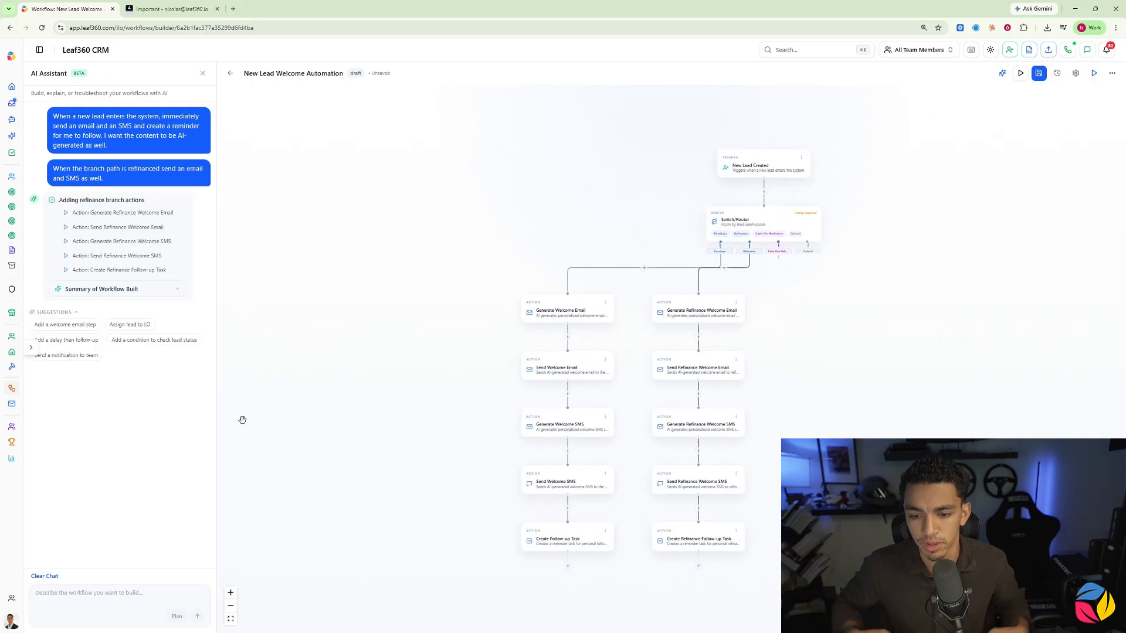
# Step: Review the new Refinance branch, including the settings of its Send Refinance Welcome SMS and Create Refinance Follow-up Task actions
pyautogui.scroll(5, 480, 269)
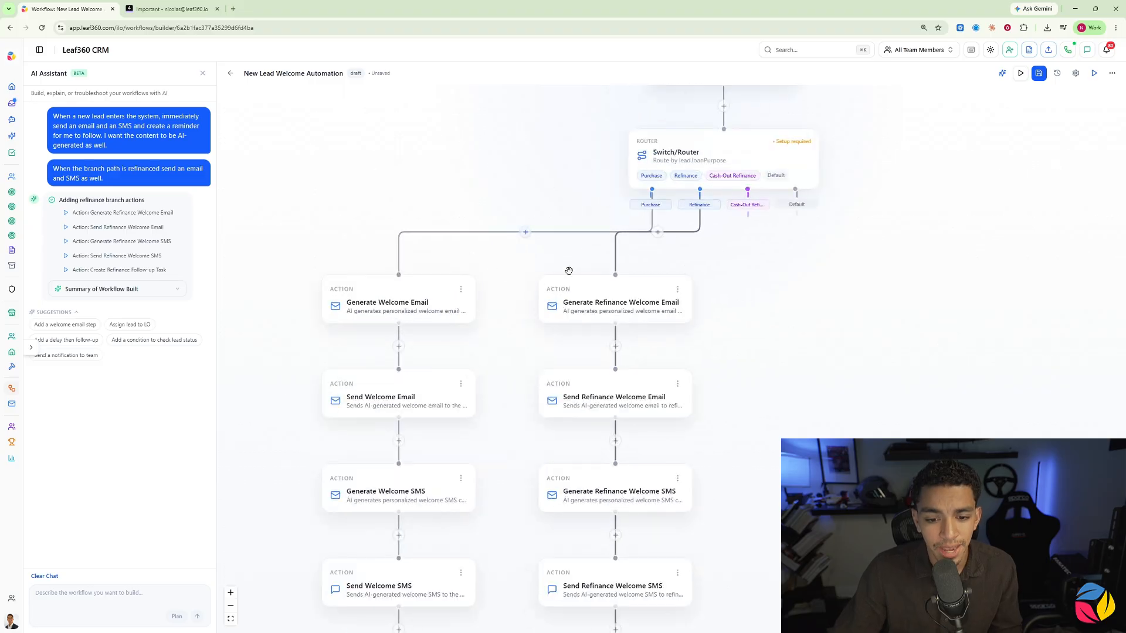
pyautogui.scroll(-1, 566, 273)
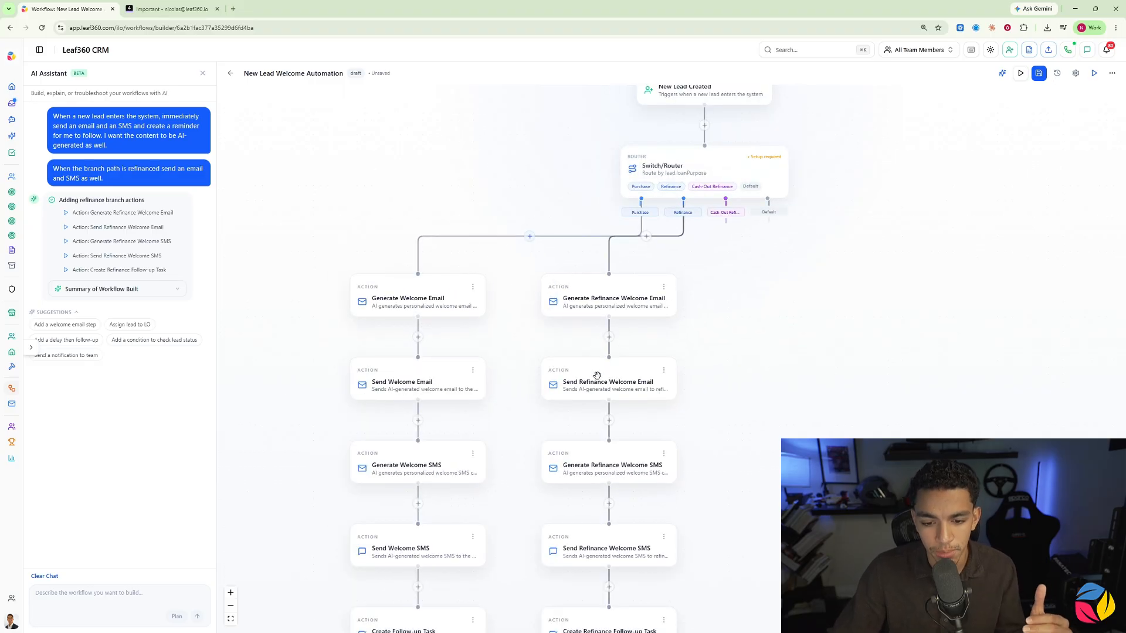
pyautogui.scroll(-2, 579, 370)
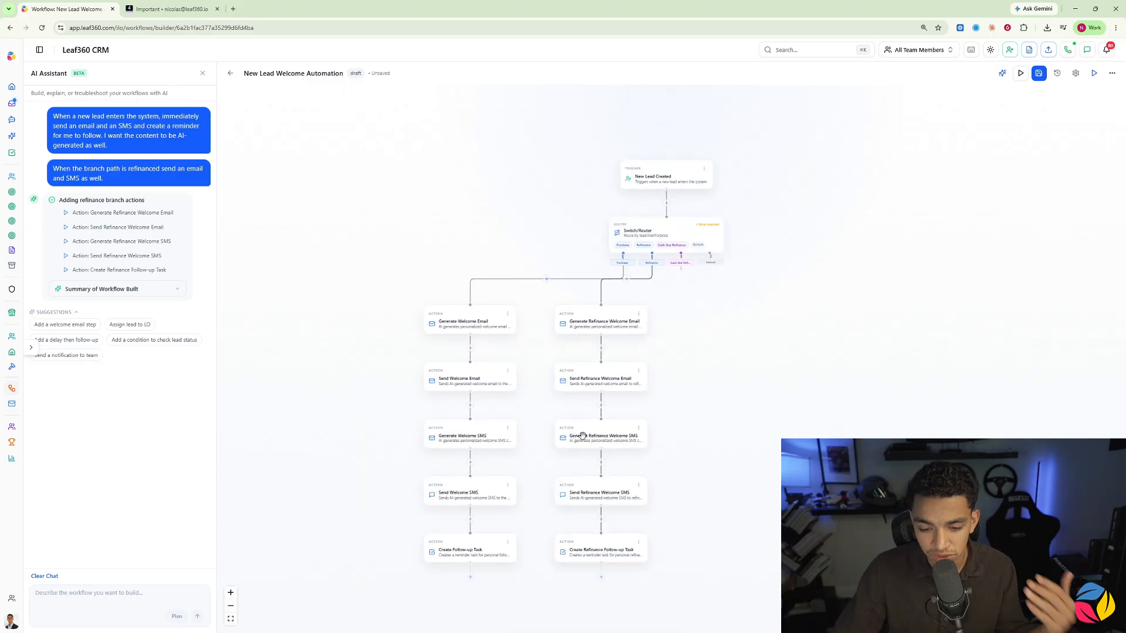
pyautogui.scroll(2, 583, 437)
pyautogui.click(611, 532)
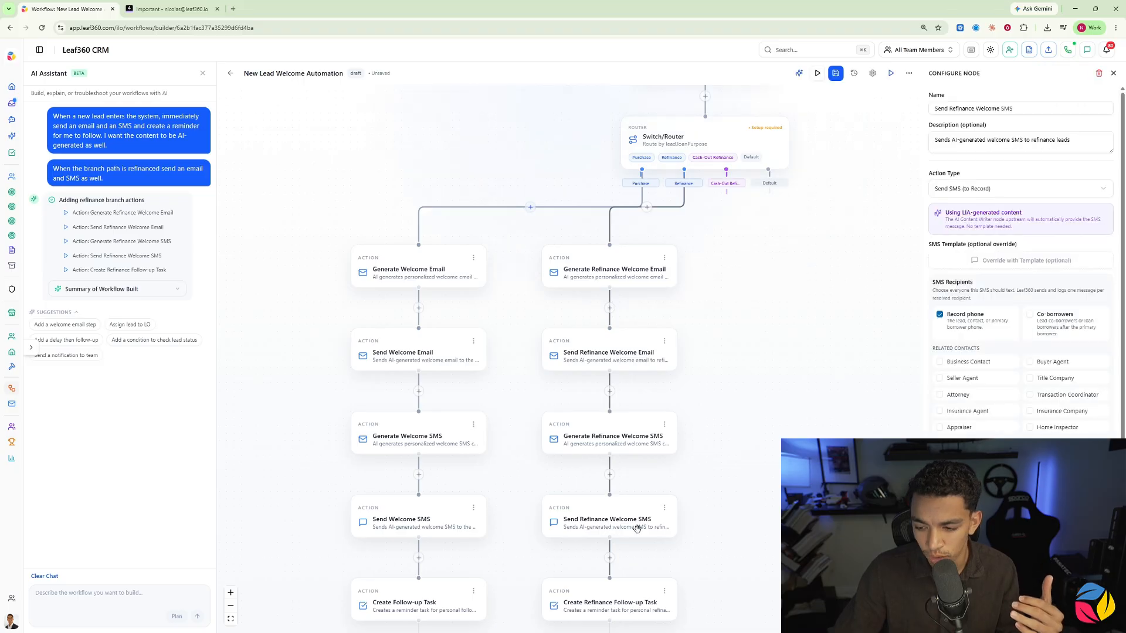
pyautogui.scroll(-2, 638, 525)
pyautogui.click(625, 505)
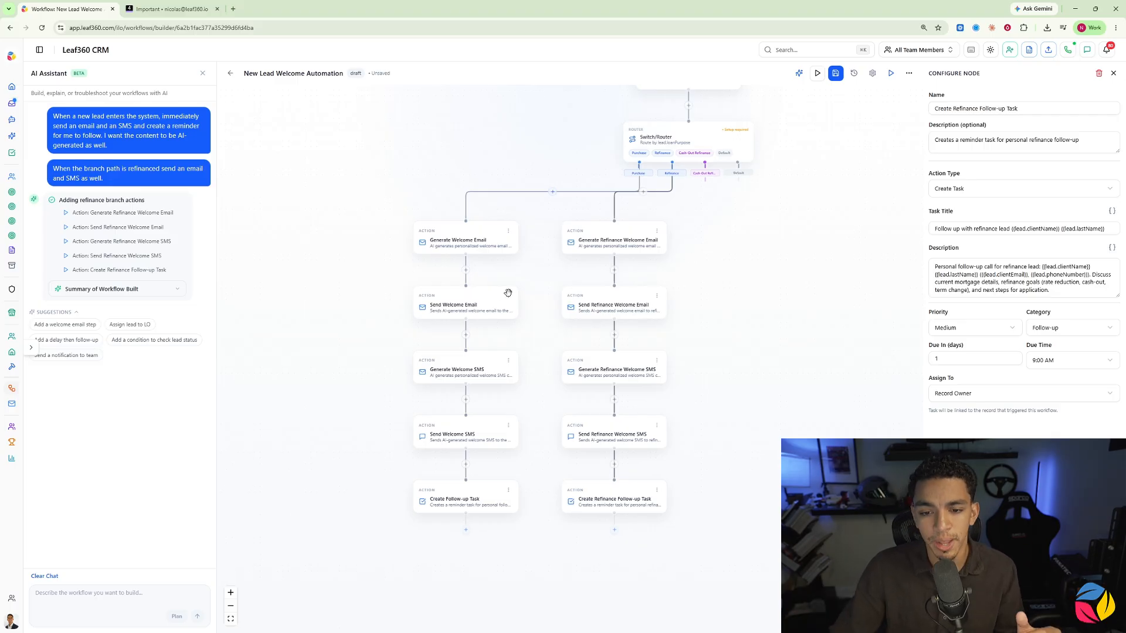
# Step: Review the Generate Refinance Welcome Email action, and CC Co-borrowers and Buyer Agent on the Send Refinance Welcome Email action
pyautogui.click(601, 243)
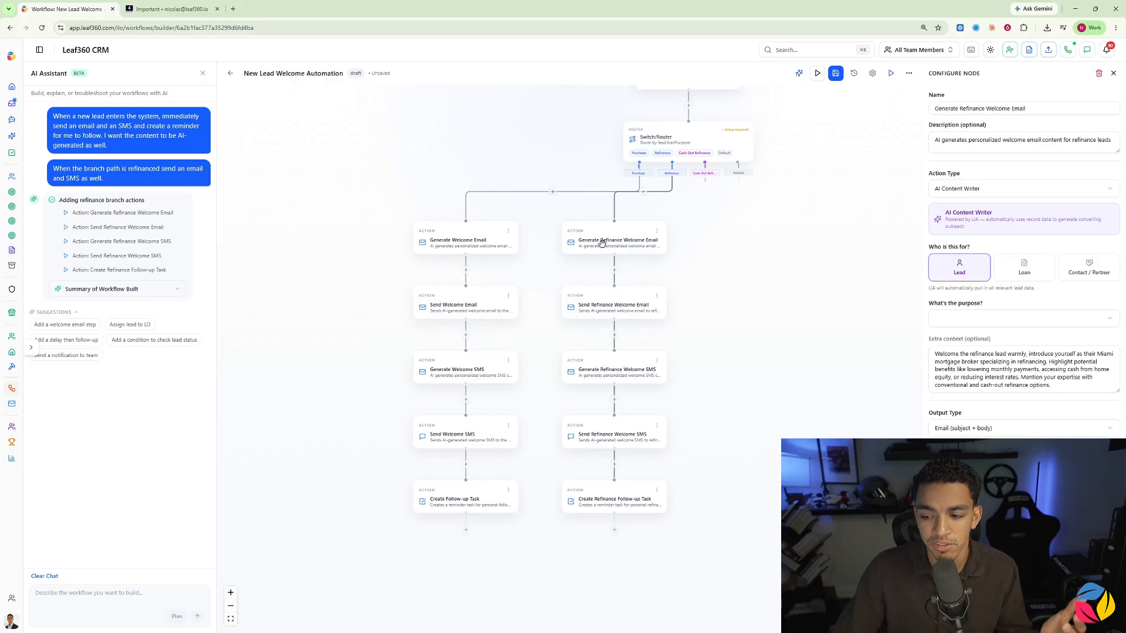
pyautogui.click(625, 310)
pyautogui.scroll(-5, 947, 343)
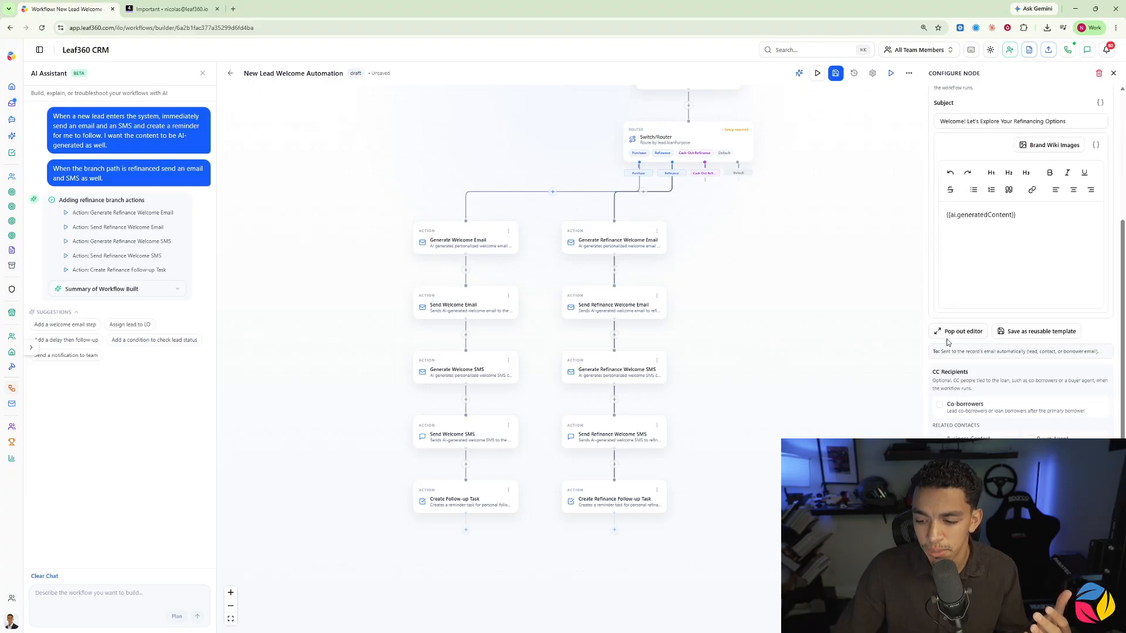
pyautogui.click(941, 406)
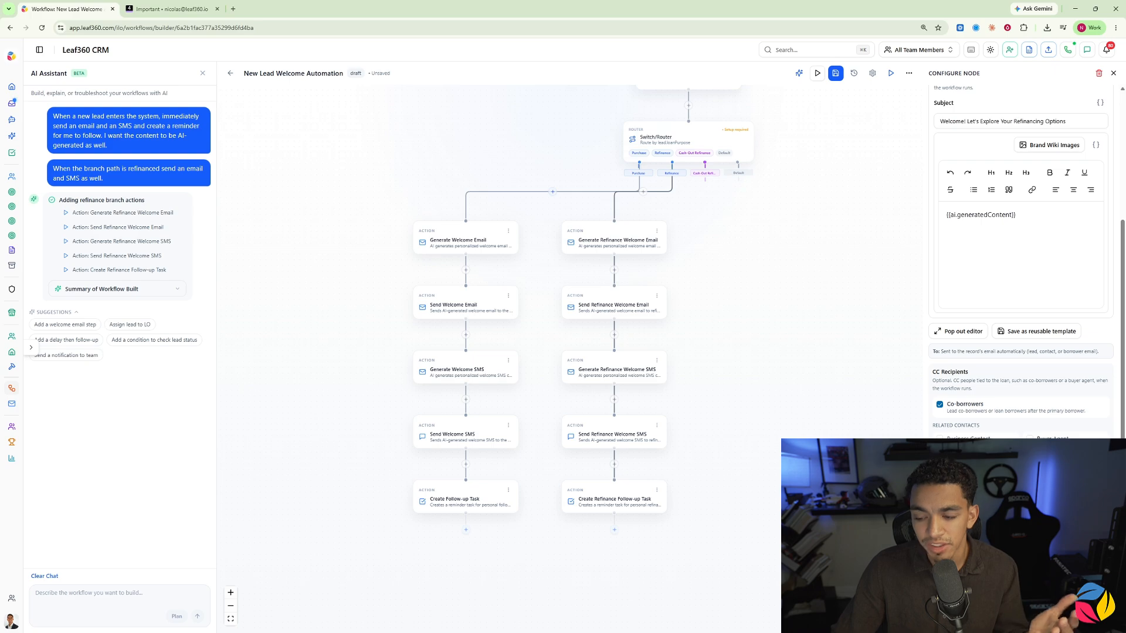
pyautogui.click(1030, 439)
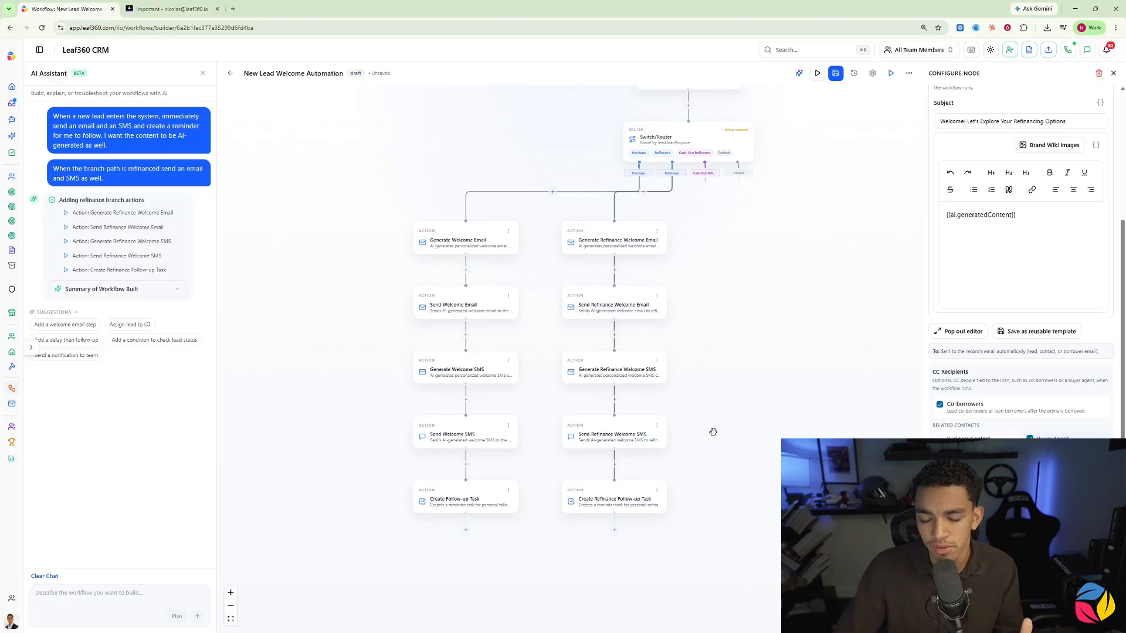
# Step: Set the Send Refinance Welcome SMS recipients to both Record phone and Co-borrowers
pyautogui.click(614, 433)
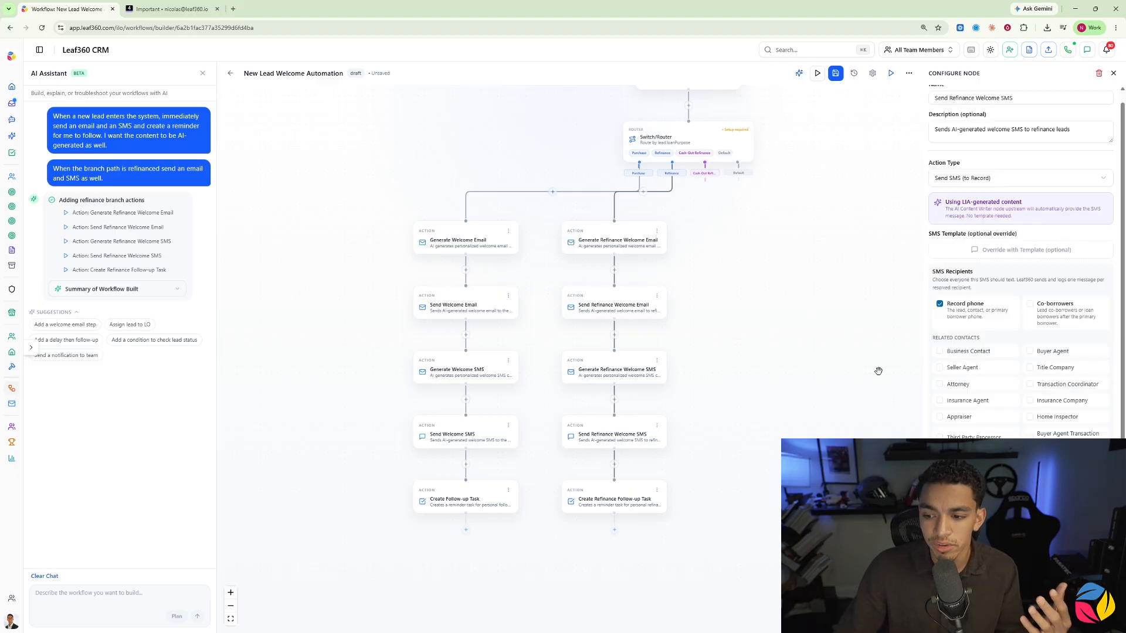
pyautogui.click(1033, 305)
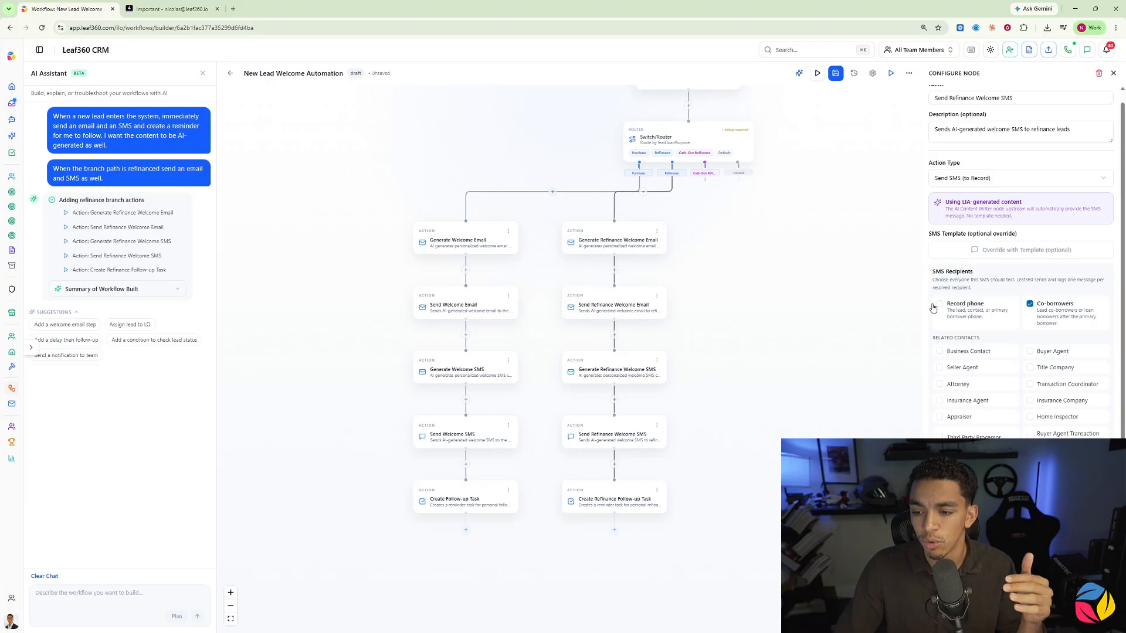
pyautogui.click(940, 304)
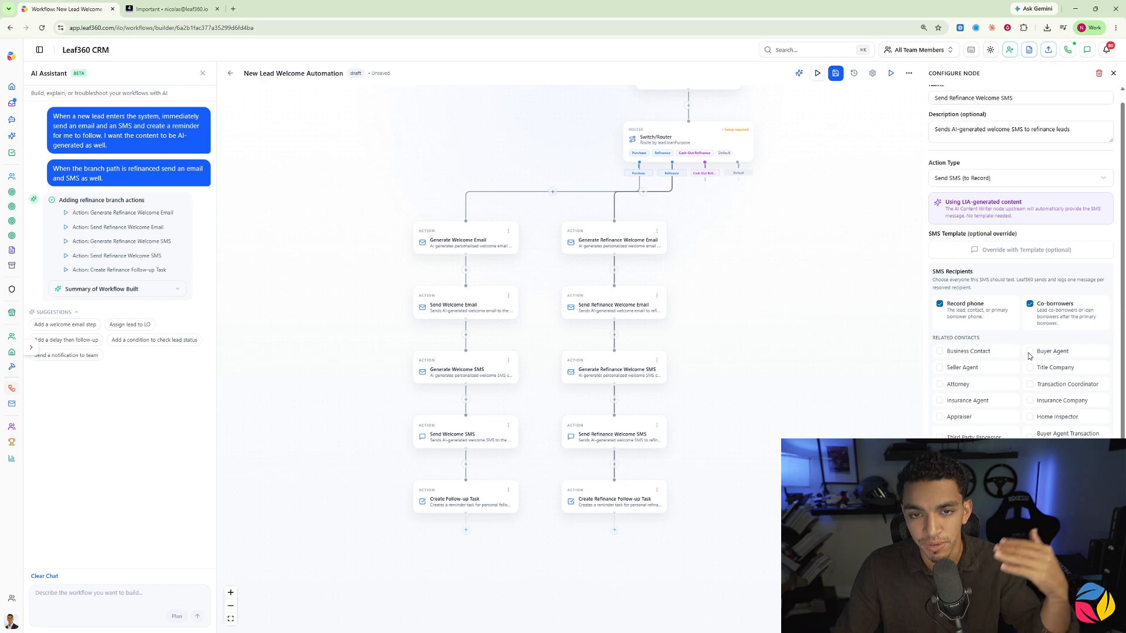
# Step: Review the refinance follow-up task settings, the Generate Welcome Email extra context and the overall branch layout
pyautogui.click(608, 502)
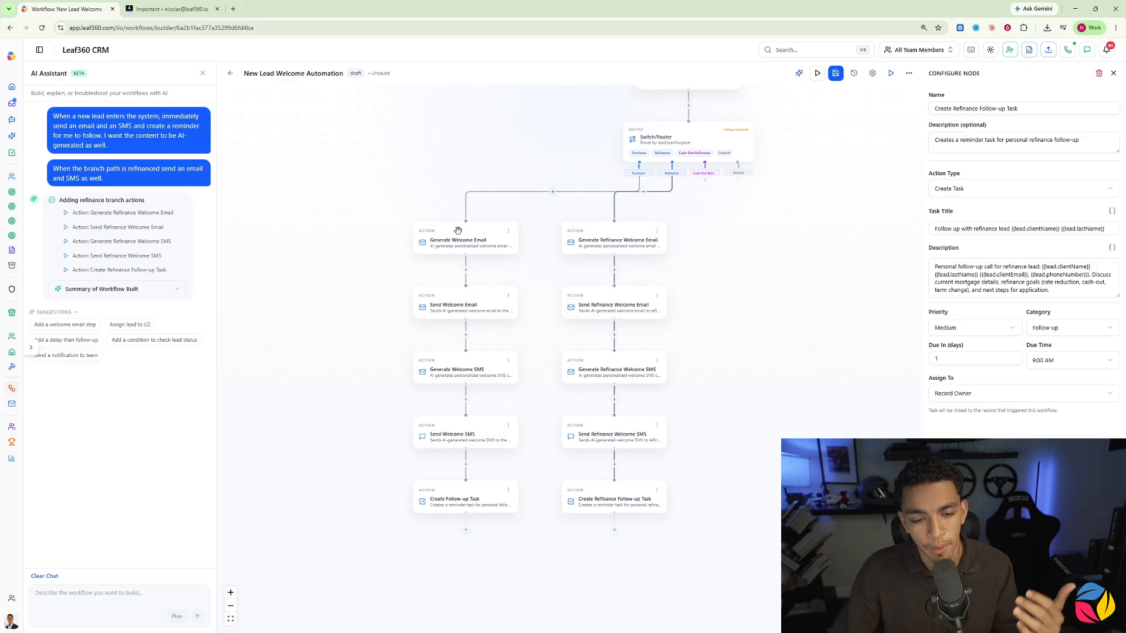
pyautogui.click(463, 240)
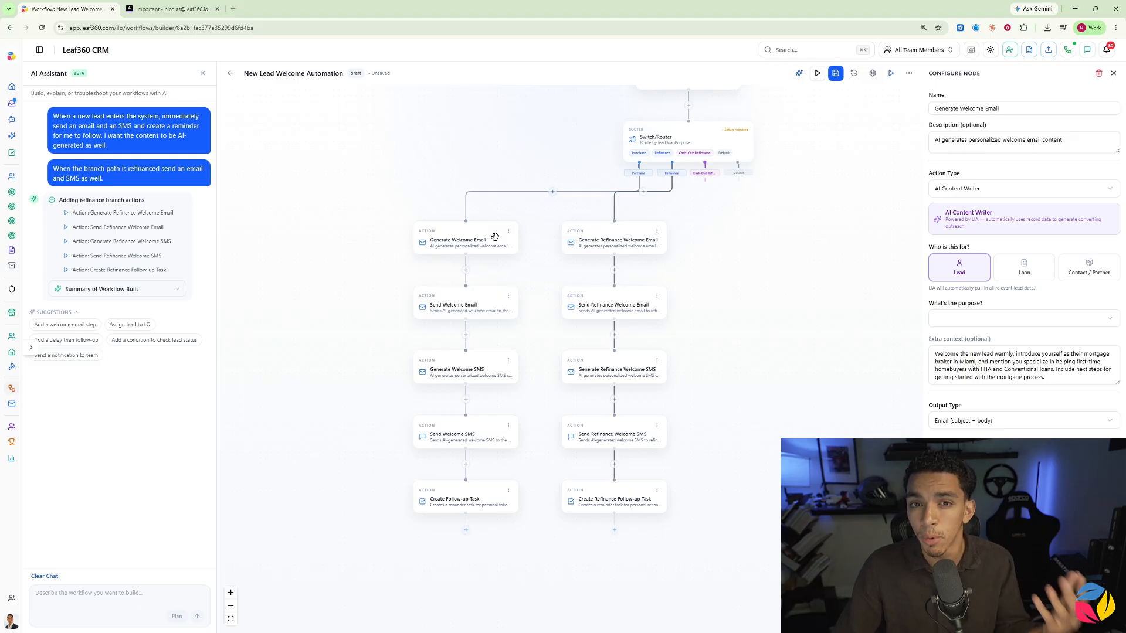
pyautogui.moveTo(967, 364); pyautogui.dragTo(1003, 369)
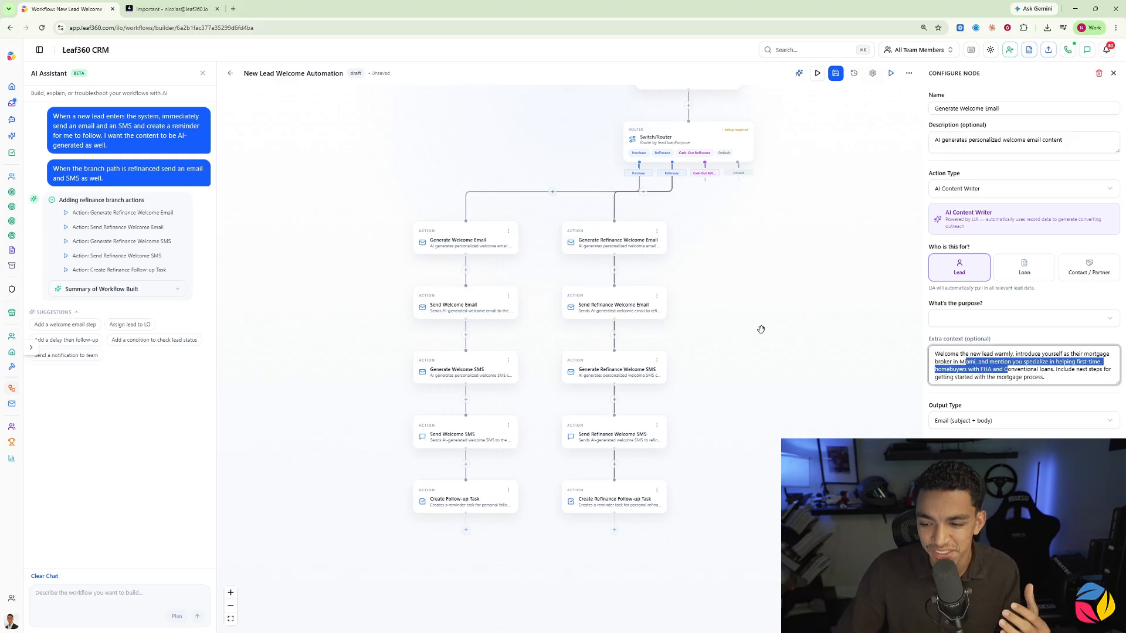
pyautogui.click(703, 302)
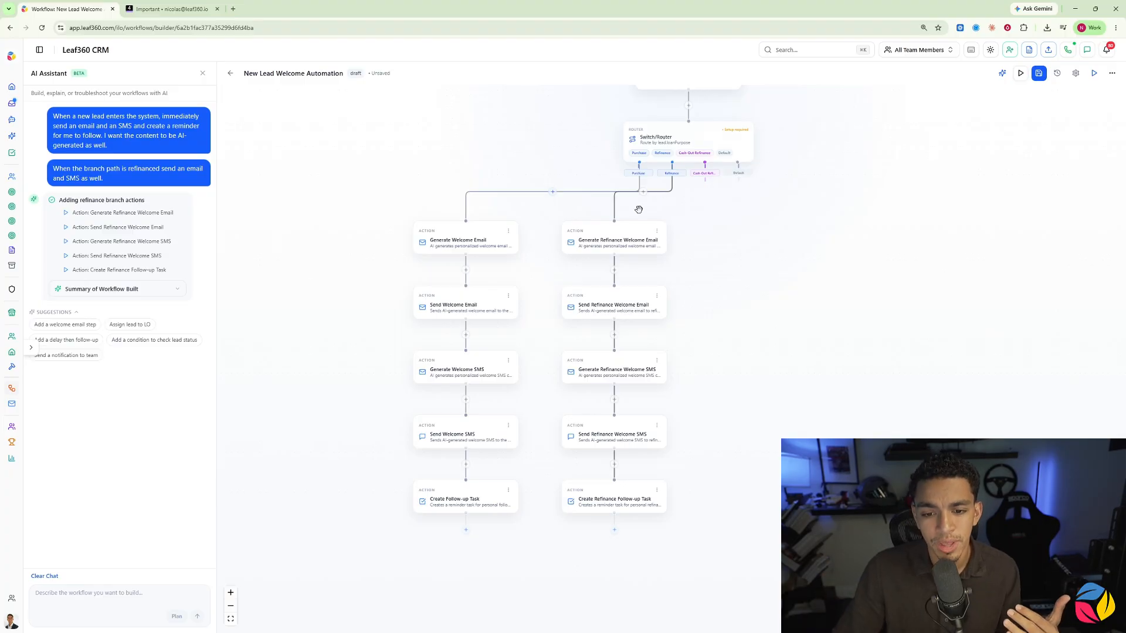
pyautogui.scroll(-3, 639, 210)
pyautogui.scroll(3, 651, 218)
pyautogui.moveTo(695, 204); pyautogui.dragTo(665, 252)
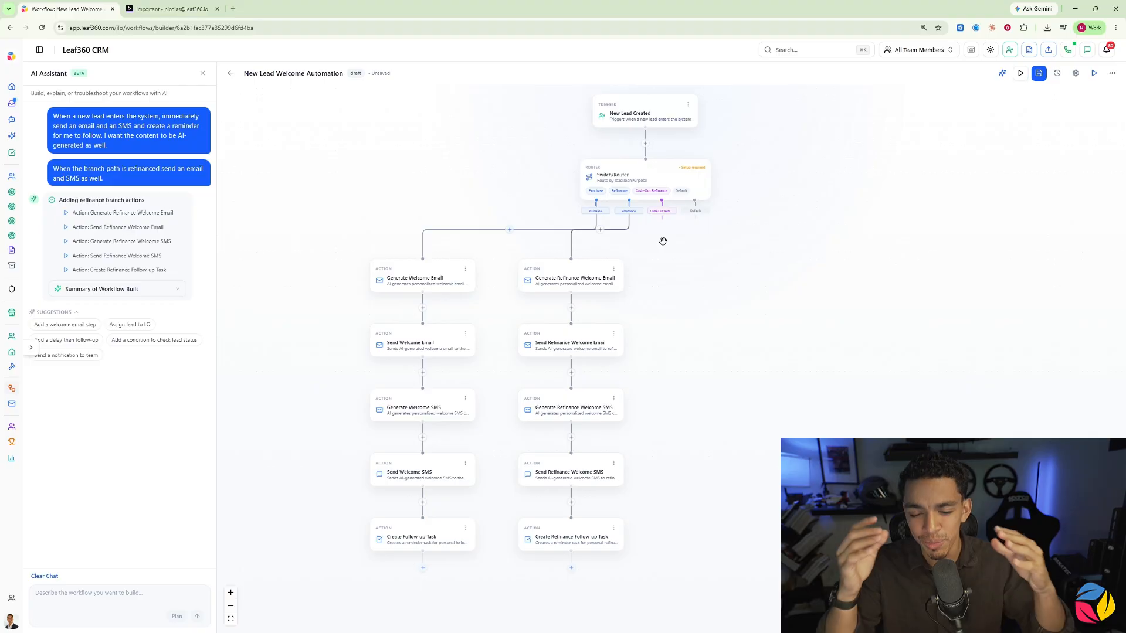
# Step: Delete the Generate Welcome Email and Send Welcome Email actions from the Purchase branch
pyautogui.click(432, 278)
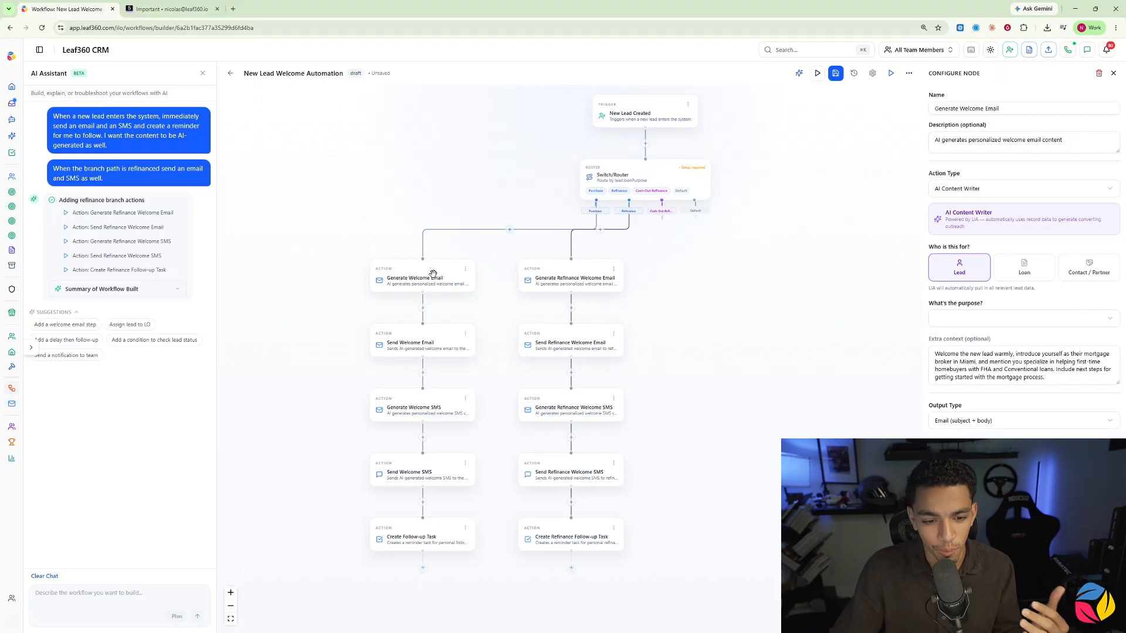
pyautogui.click(465, 269)
pyautogui.click(443, 317)
pyautogui.click(465, 269)
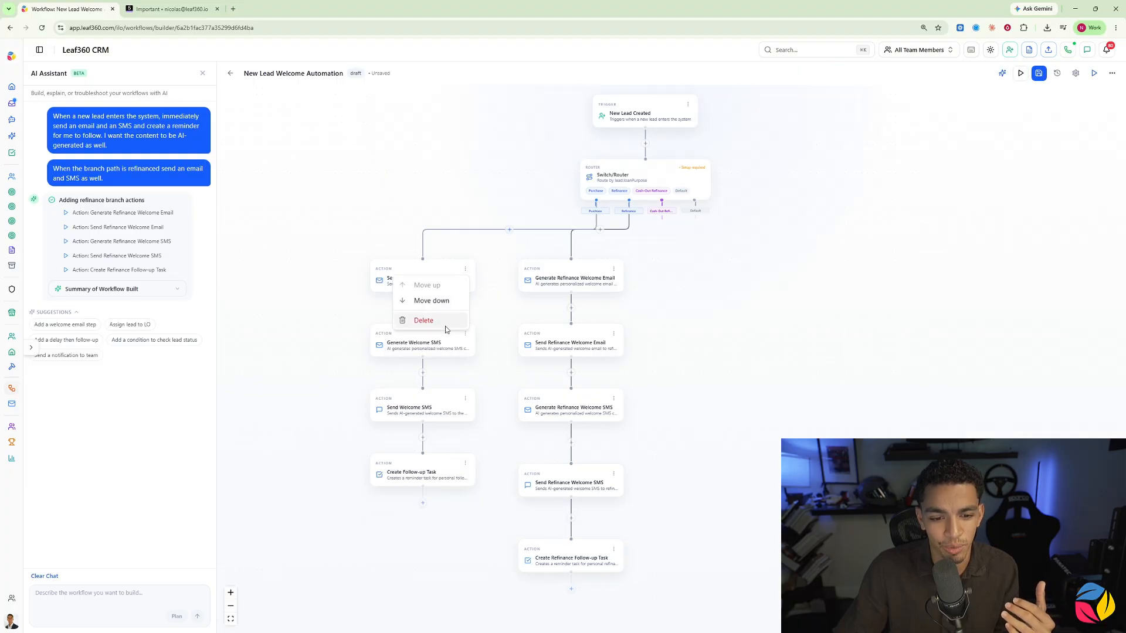
pyautogui.click(443, 317)
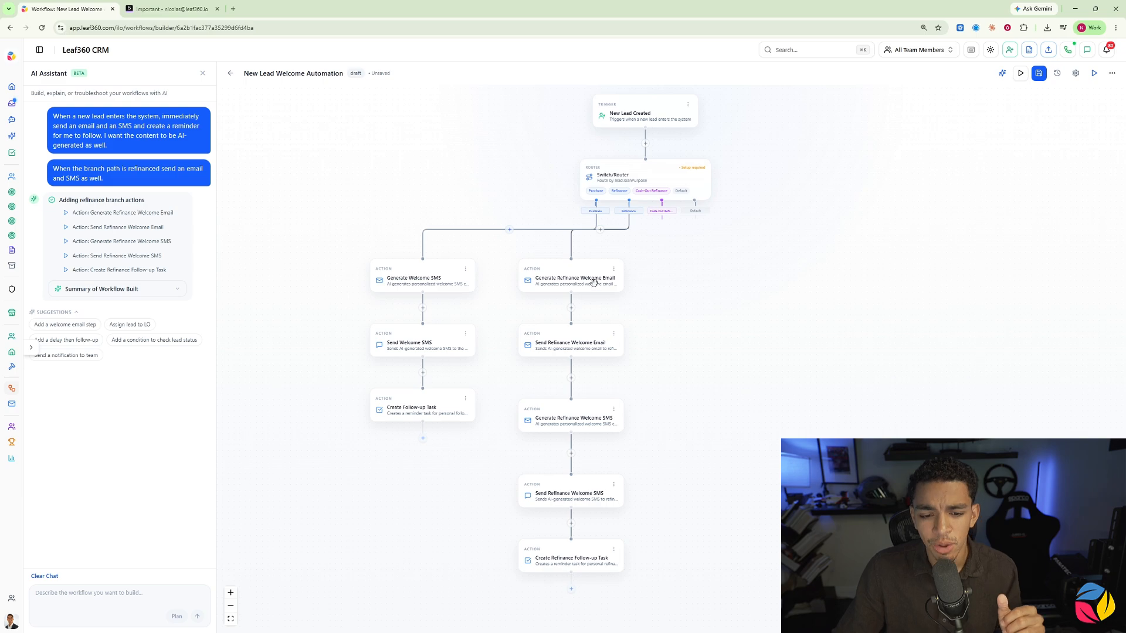
# Step: Add a Send Email to 3rd Party action followed by a Send SMS action to the Cash-Out Refinance branch
pyautogui.click(662, 225)
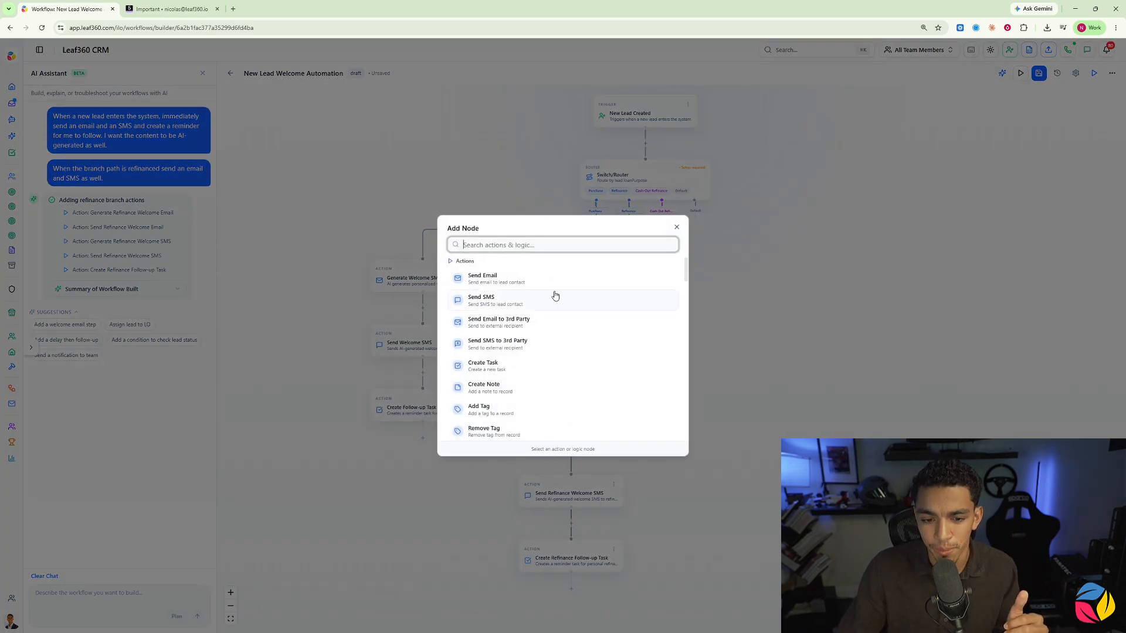
pyautogui.click(507, 324)
pyautogui.click(719, 308)
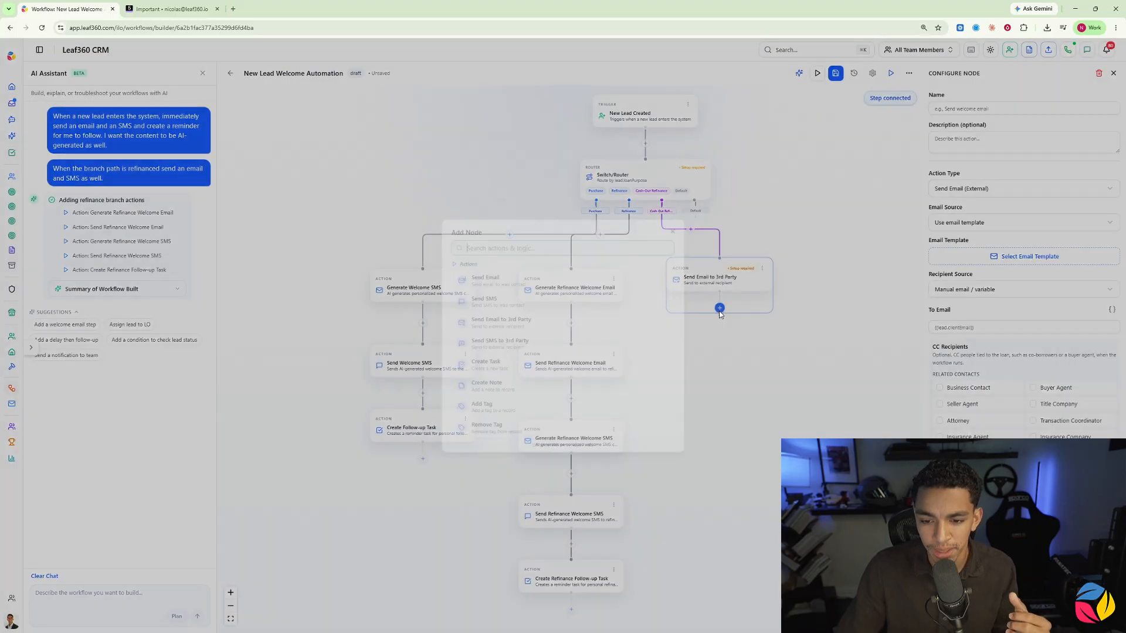
pyautogui.click(492, 301)
pyautogui.scroll(2, 722, 289)
# Step: Create a new email template from the Send Email to 3rd Party action and open the AI Template Builder for it
pyautogui.click(708, 281)
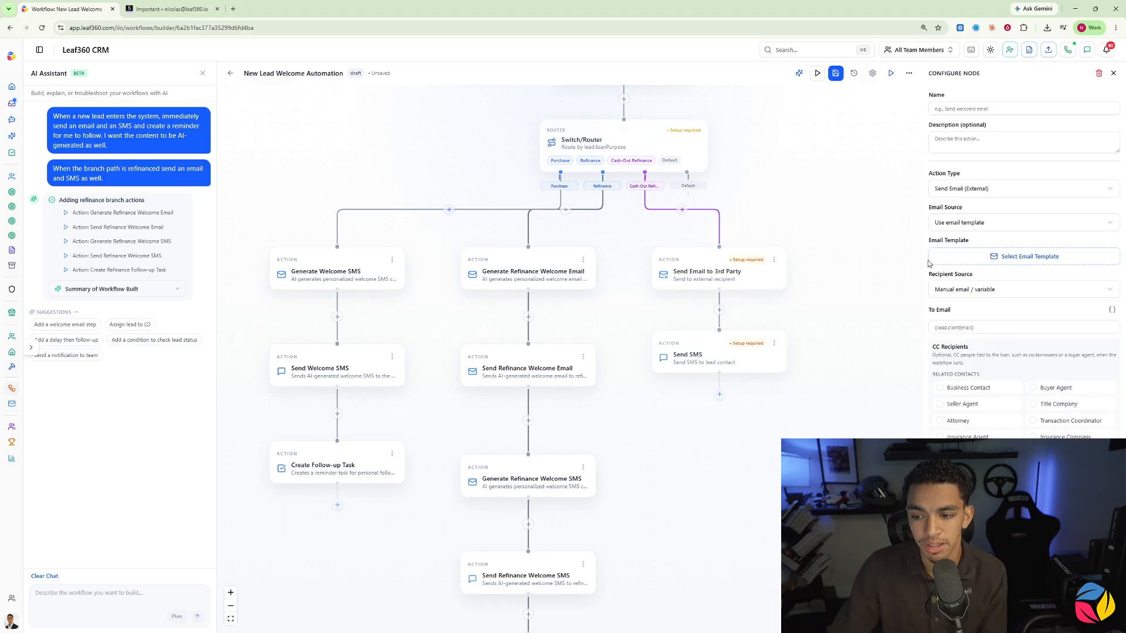
pyautogui.click(1019, 262)
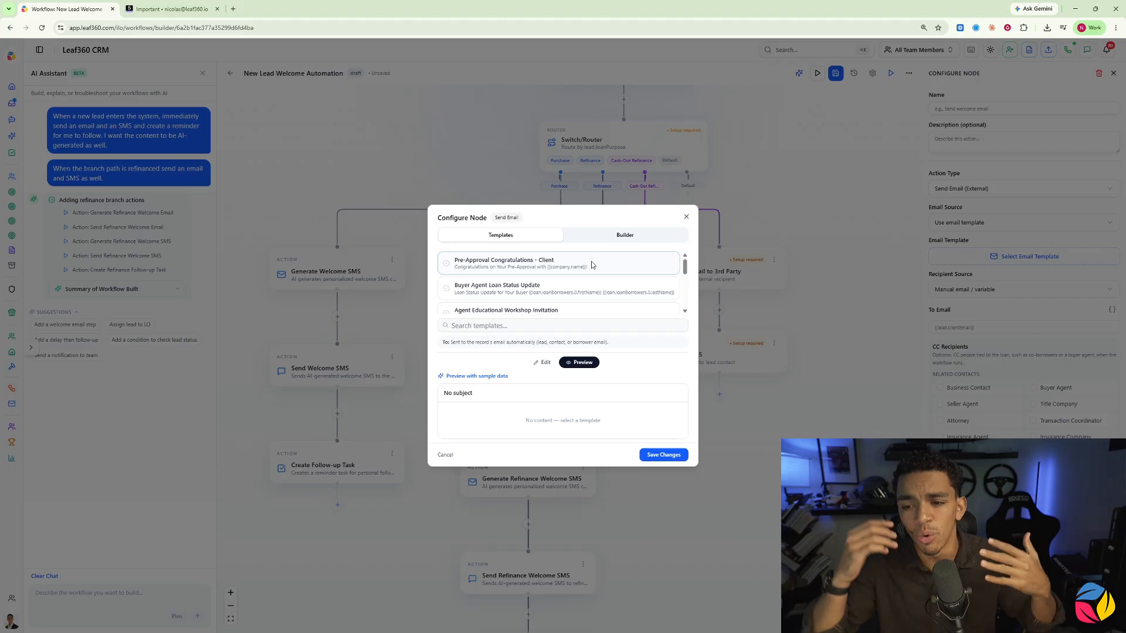
pyautogui.click(621, 238)
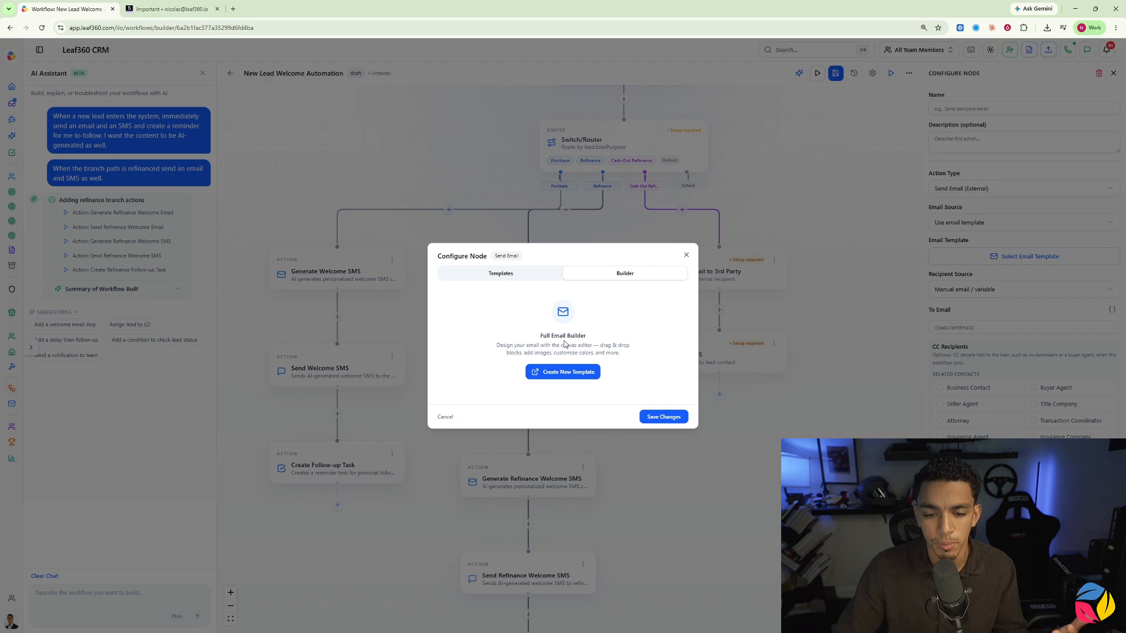
pyautogui.click(576, 373)
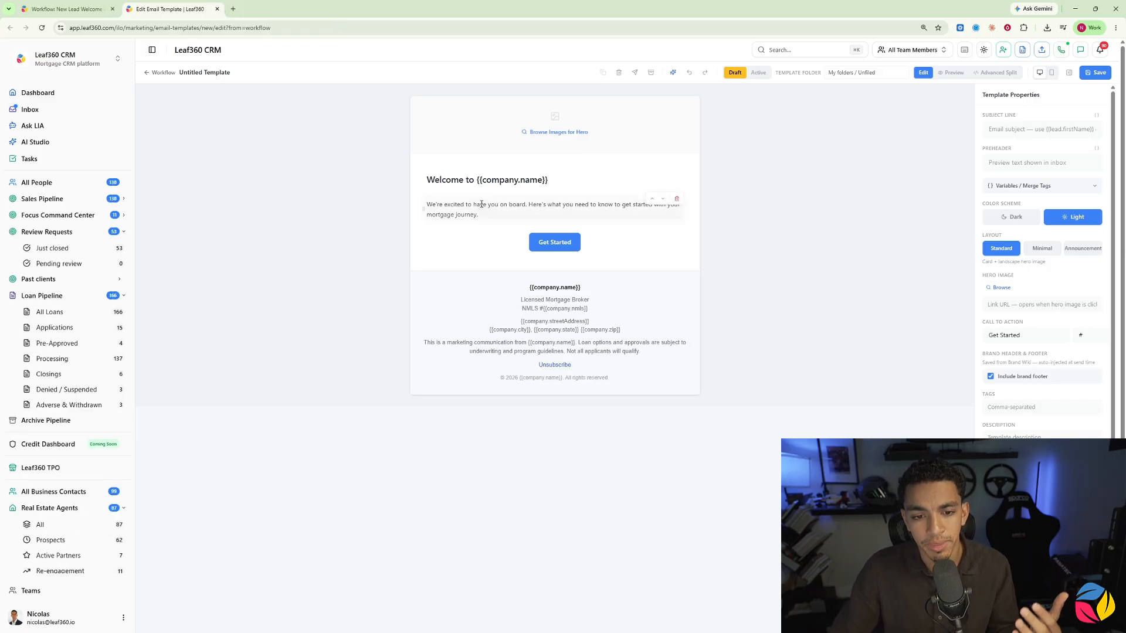
pyautogui.click(673, 73)
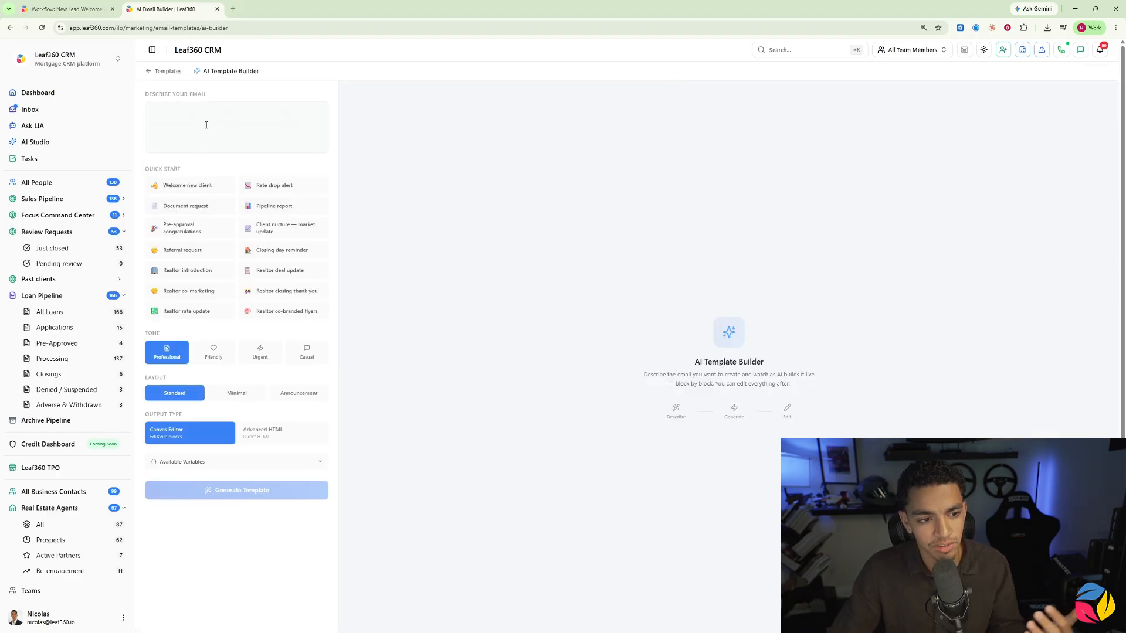
pyautogui.click(64, 9)
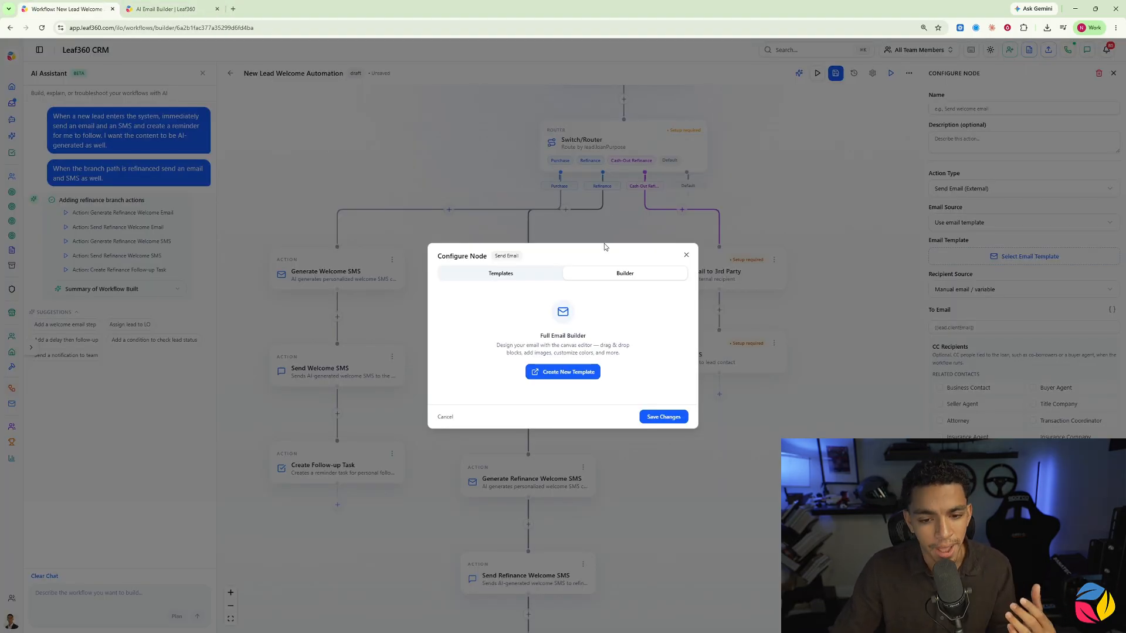
pyautogui.click(535, 273)
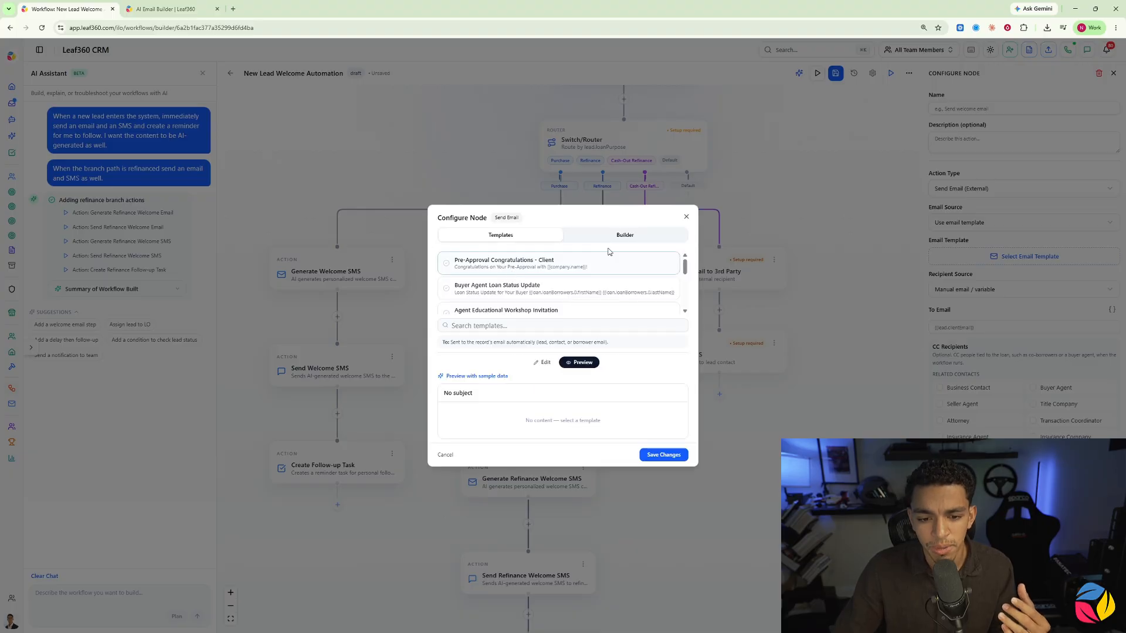
pyautogui.click(187, 13)
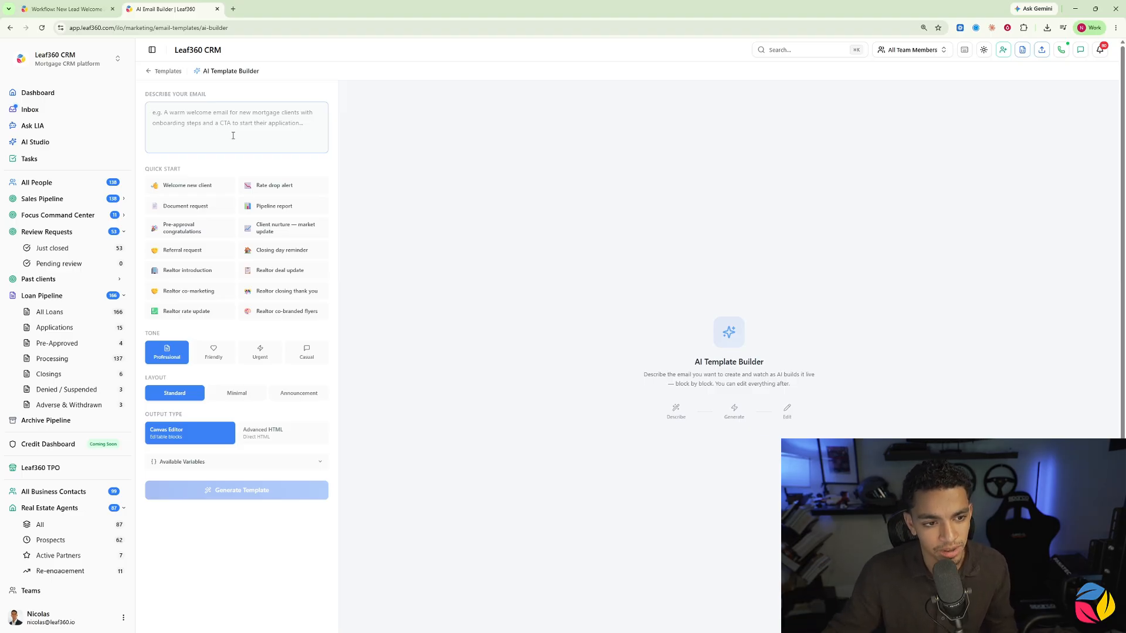
# Step: Generate a template from "Draft an email for a new lead that is looking for a cash out refinance." and open it for editing
pyautogui.write('Draft an email for a new lead that is looking for a cash out refinance.')
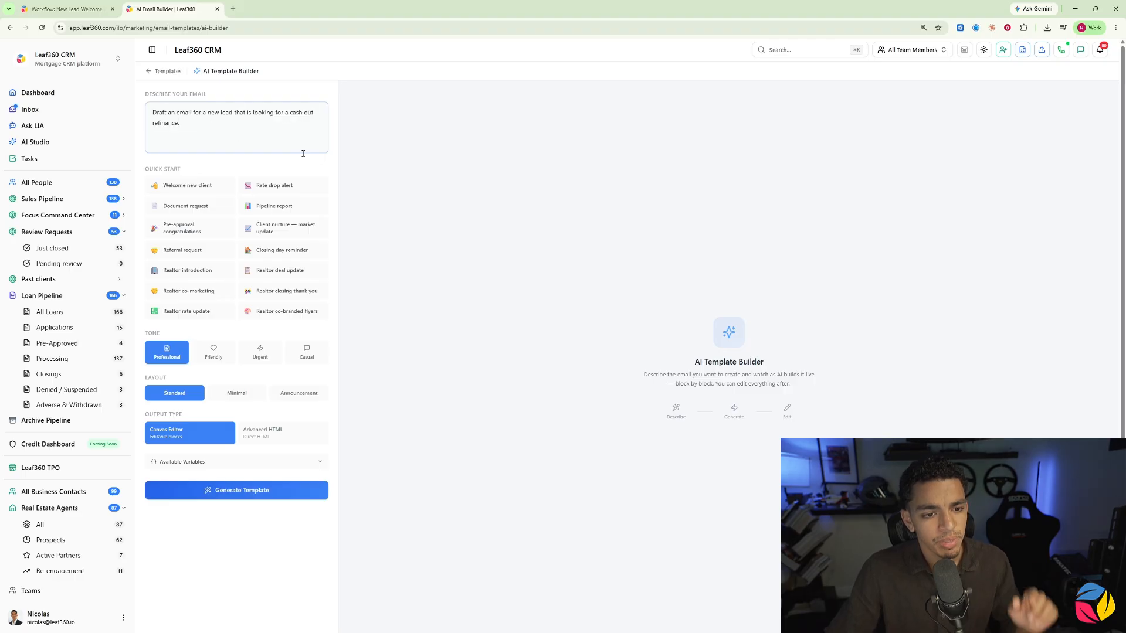
pyautogui.click(249, 489)
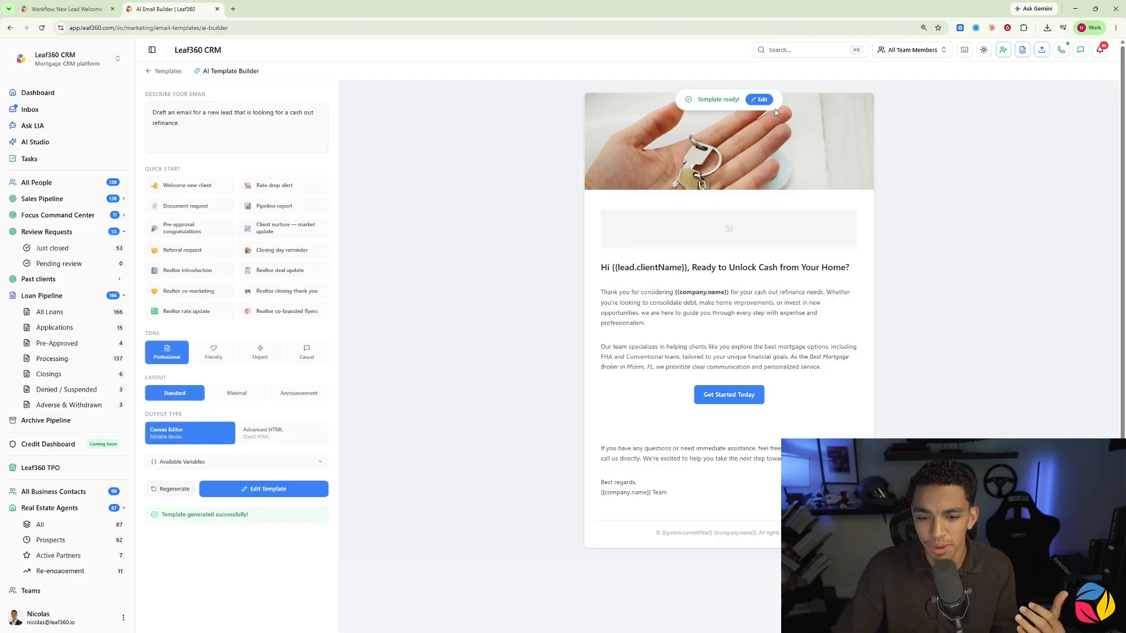
pyautogui.click(761, 100)
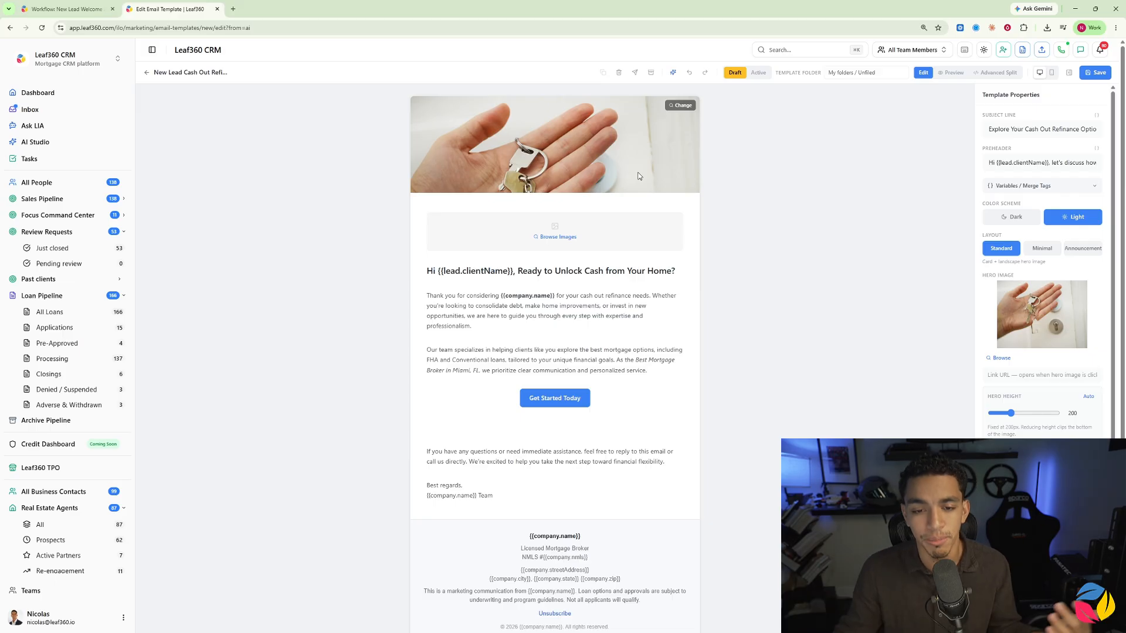
# Step: Try a CTA button block below the email's sign-off, and delete it again
pyautogui.scroll(-3, 1102, 405)
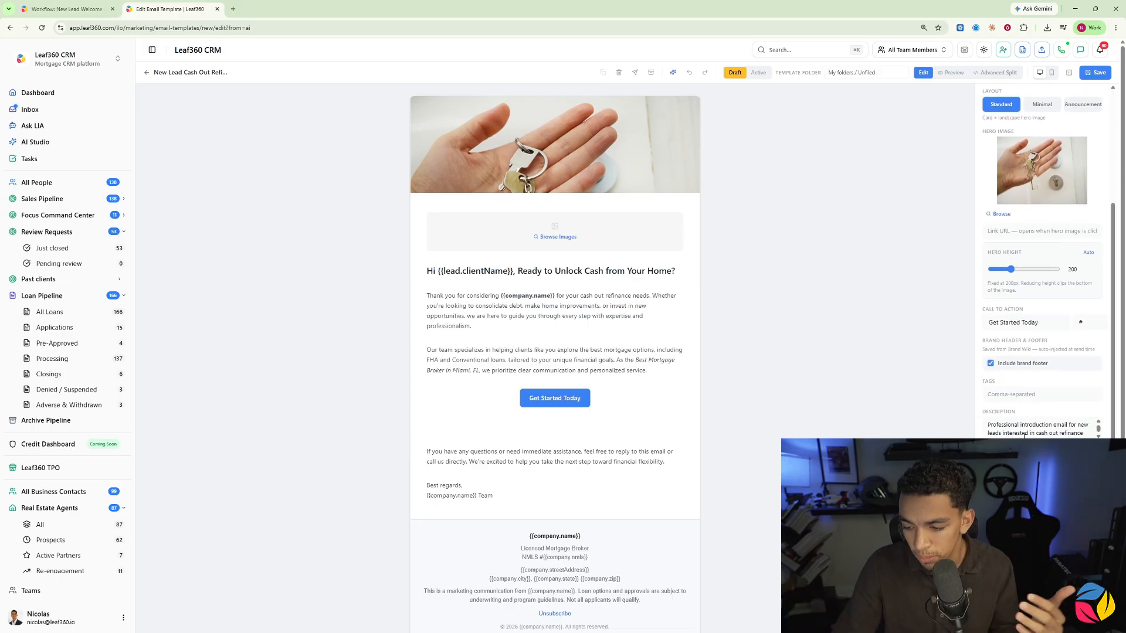
pyautogui.click(1042, 528)
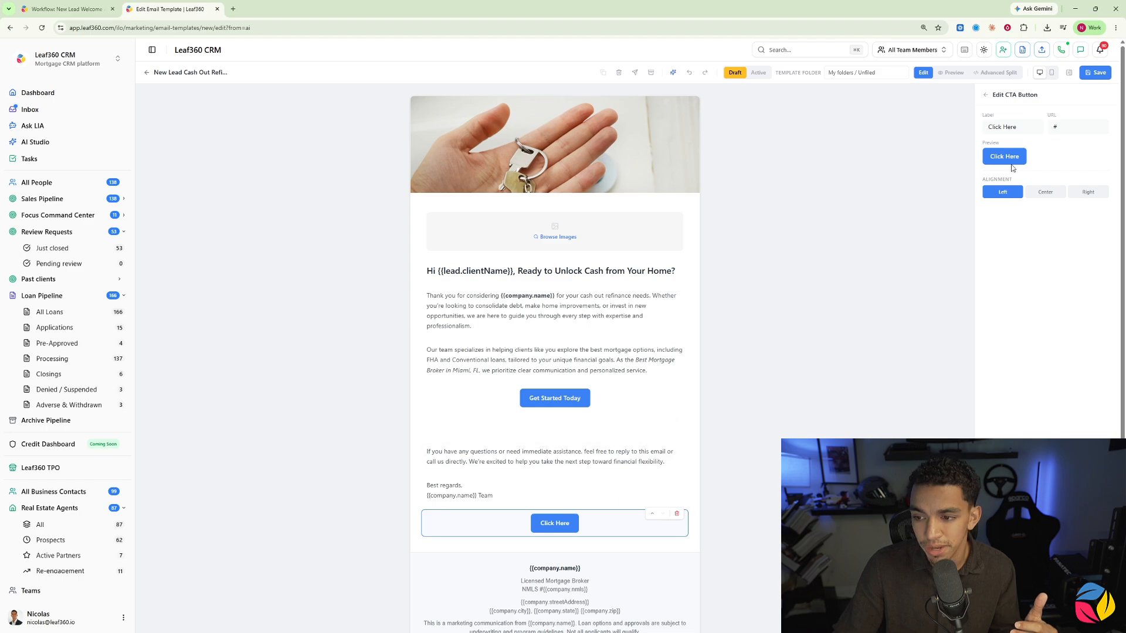
pyautogui.click(985, 95)
pyautogui.click(604, 520)
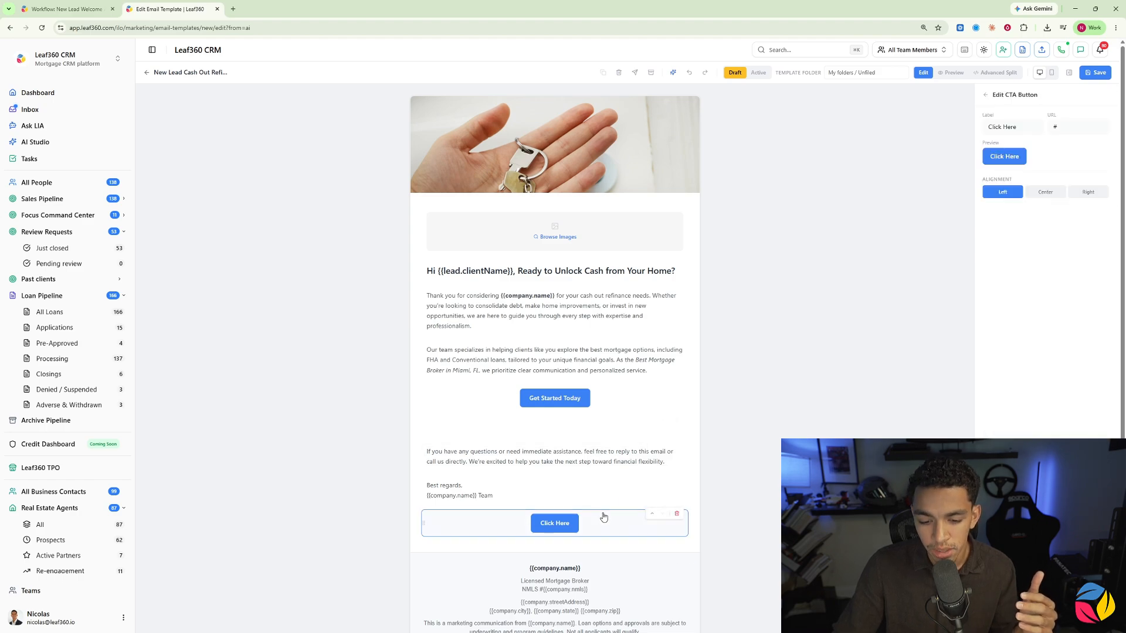
pyautogui.click(677, 515)
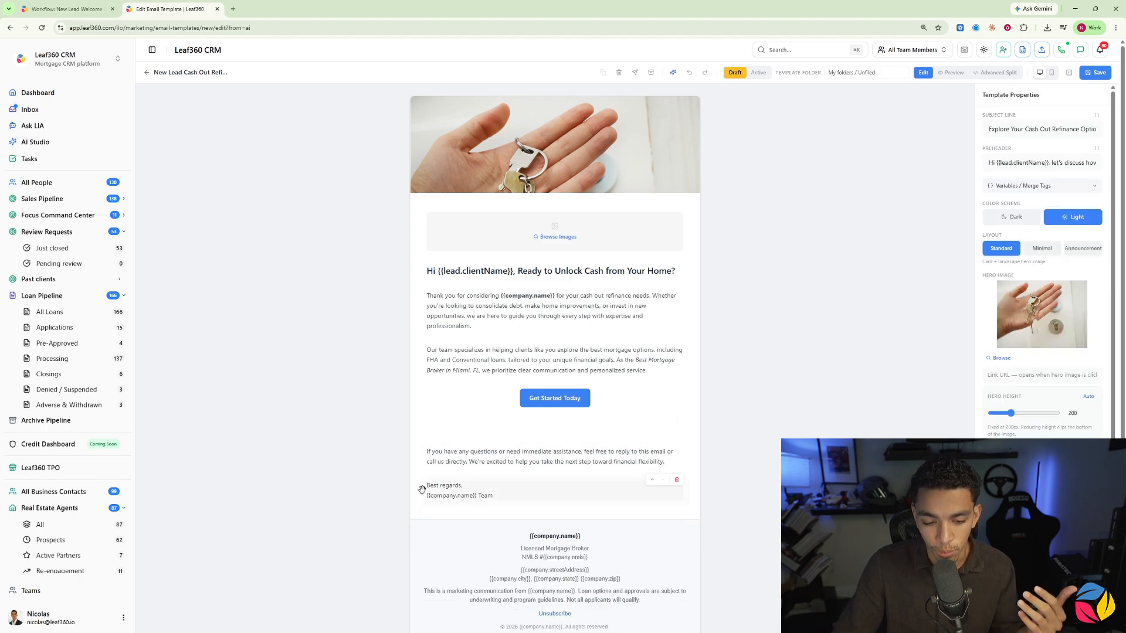
# Step: Try moving the sign-off block above the closing paragraph, and restore the original block order
pyautogui.click(652, 480)
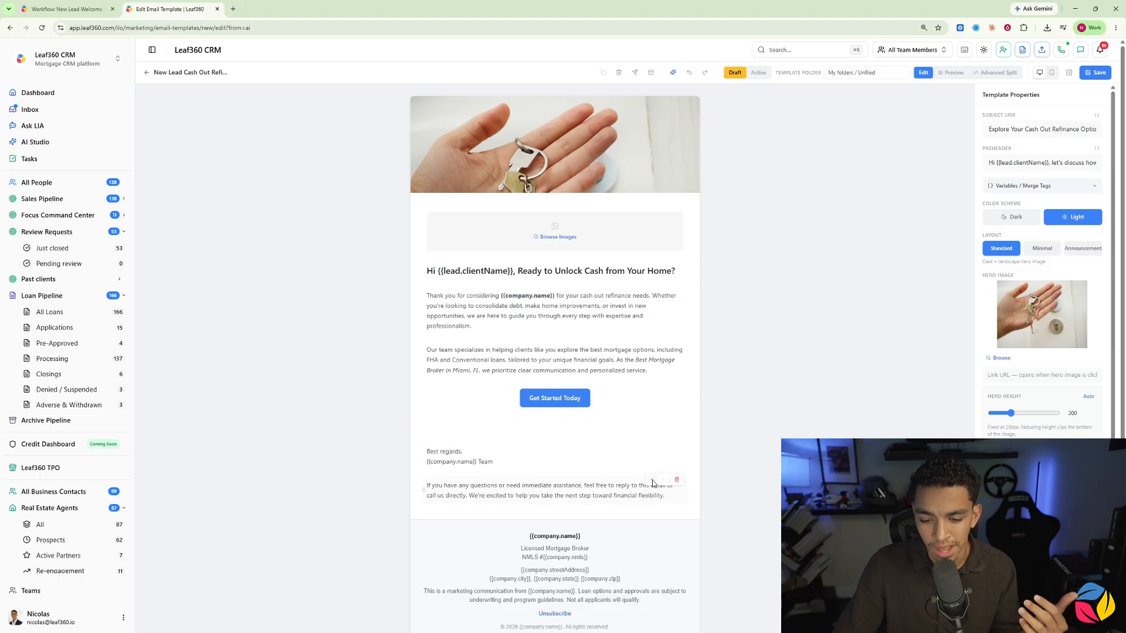
pyautogui.click(652, 481)
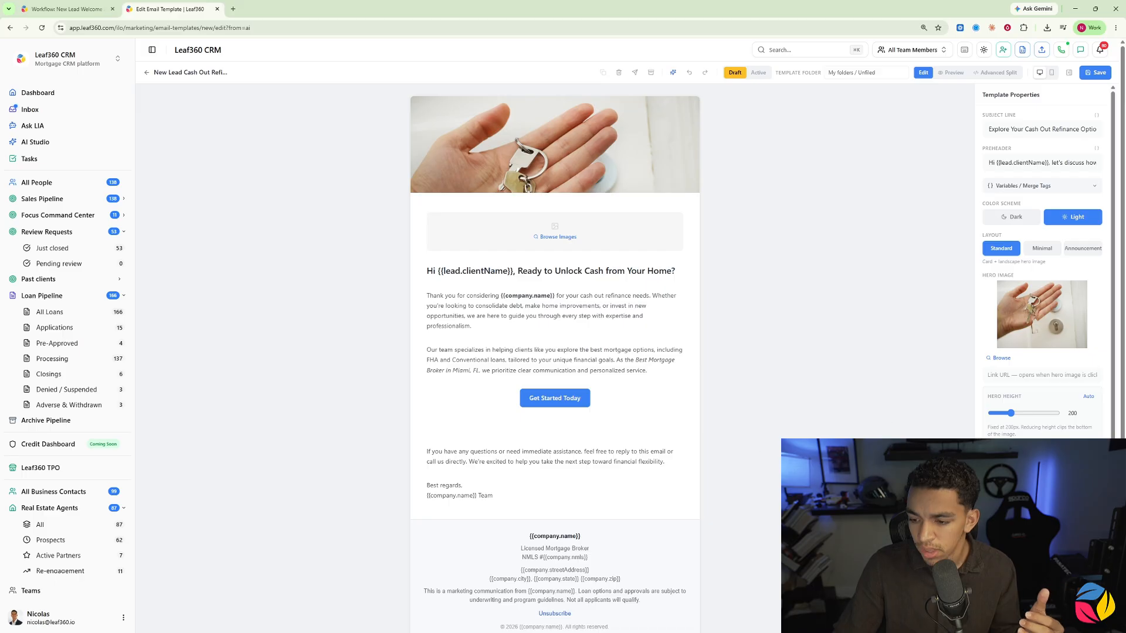
pyautogui.scroll(-4, 1041, 264)
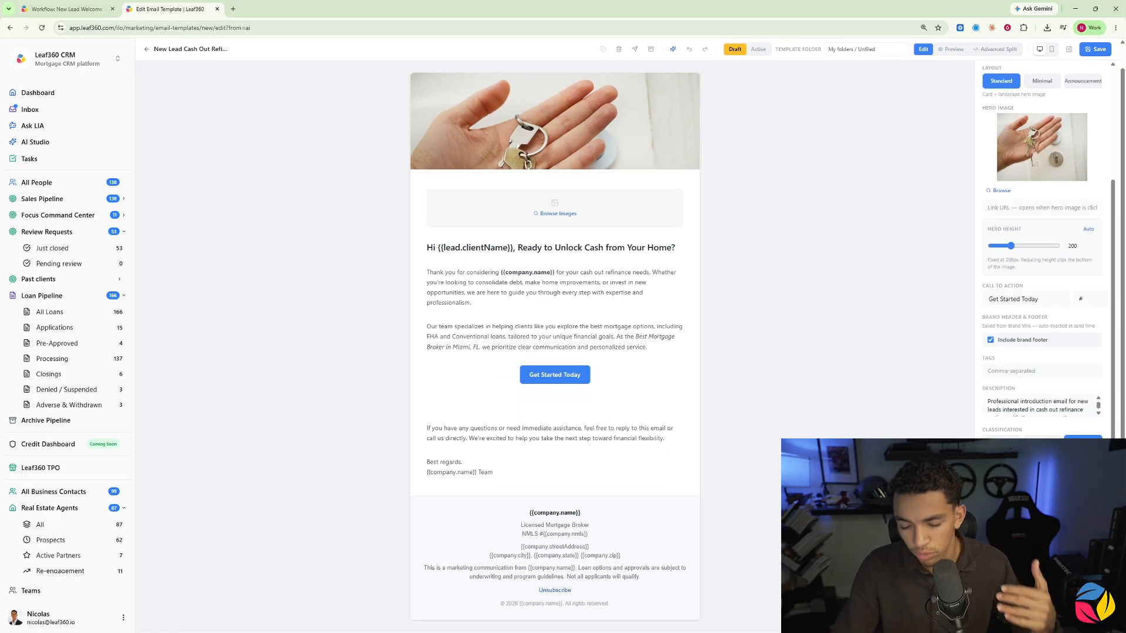
# Step: Add a social links block with LinkedIn, Facebook, Instagram and X below the sign-off, and save the email template as Active
pyautogui.click(1042, 557)
pyautogui.click(1003, 113)
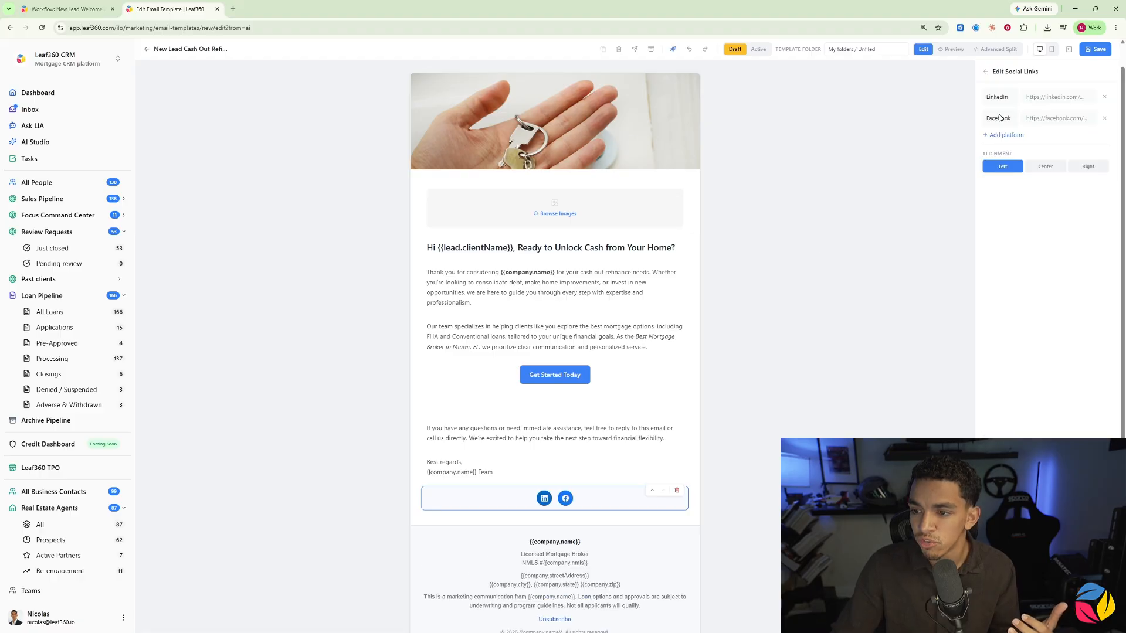
pyautogui.click(1002, 135)
pyautogui.click(1001, 156)
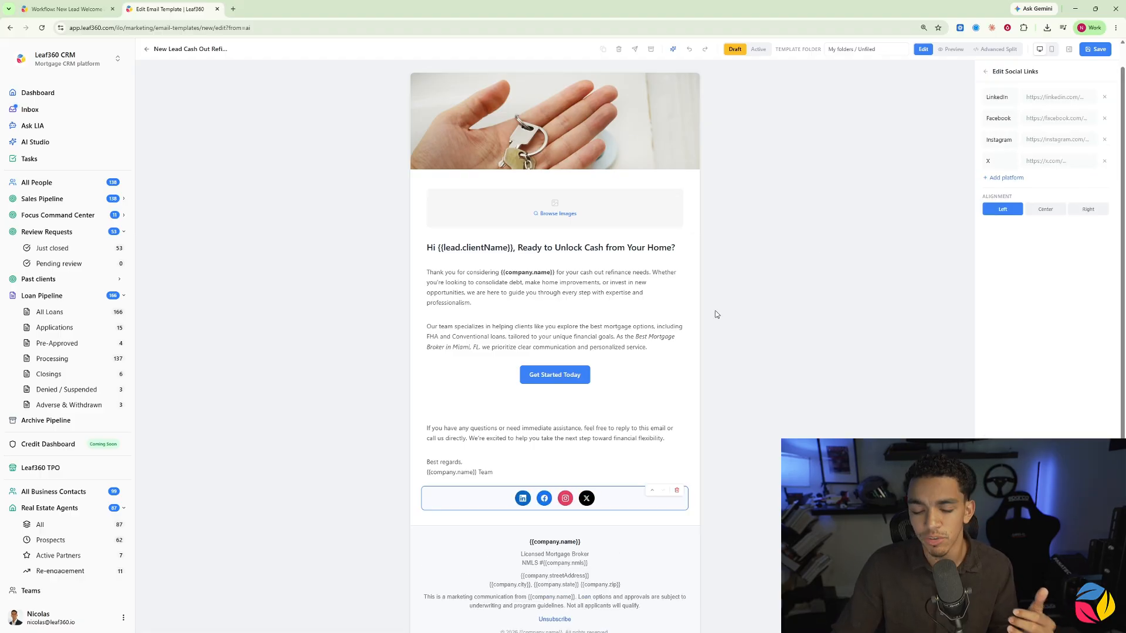
pyautogui.click(774, 335)
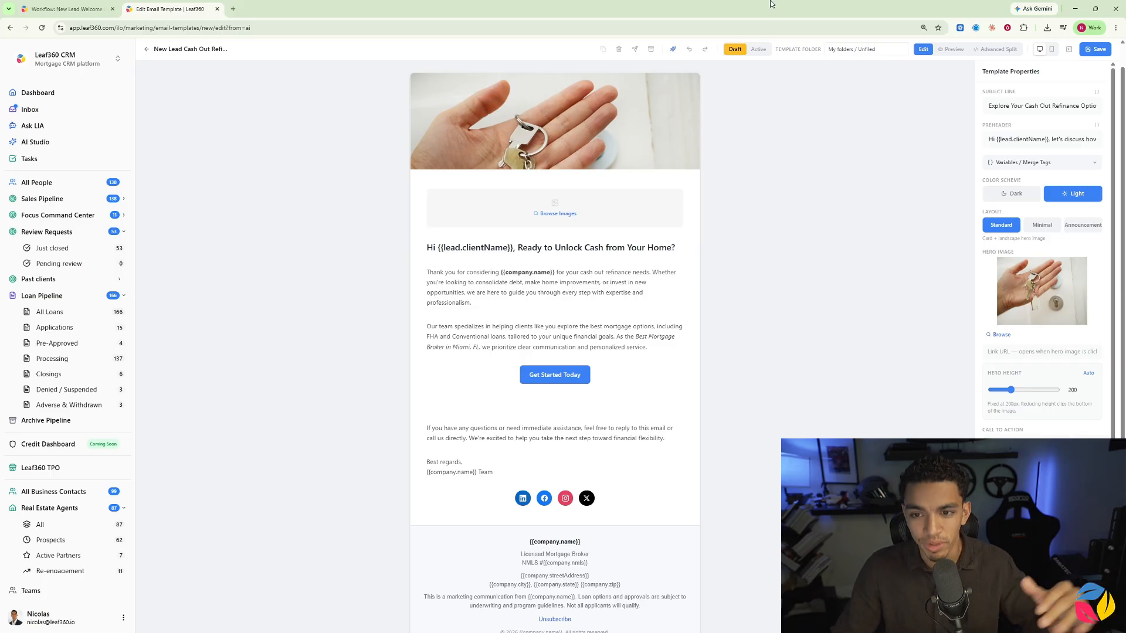
pyautogui.click(758, 49)
pyautogui.click(1095, 49)
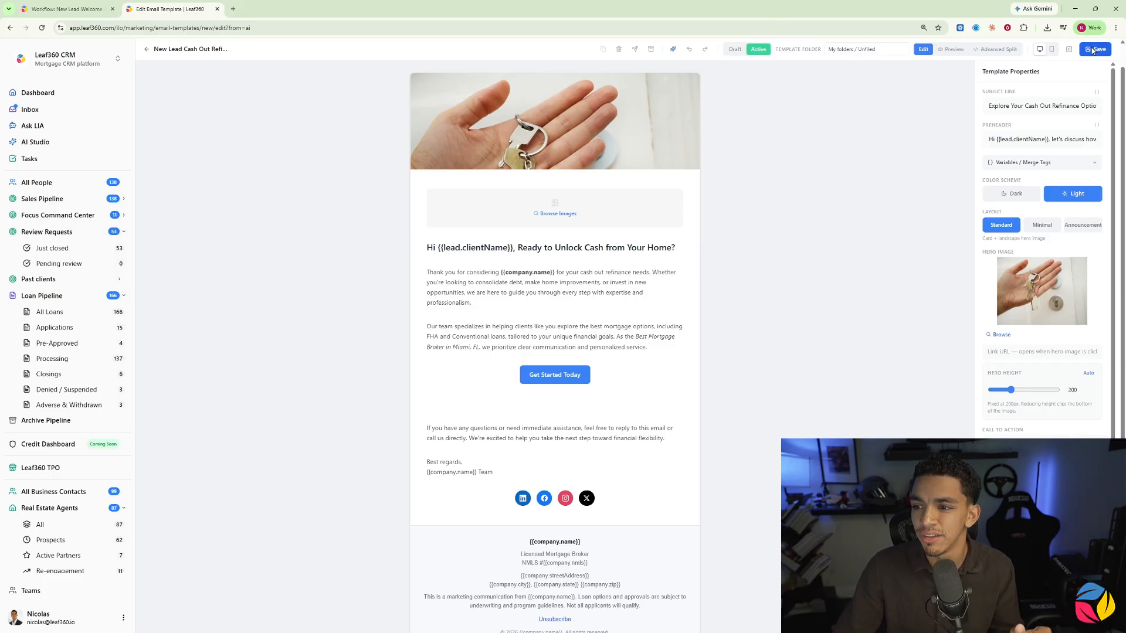
# Step: Return to the workflow, dismiss the email template picker, and save and reload the New Lead Welcome Automation
pyautogui.click(39, 13)
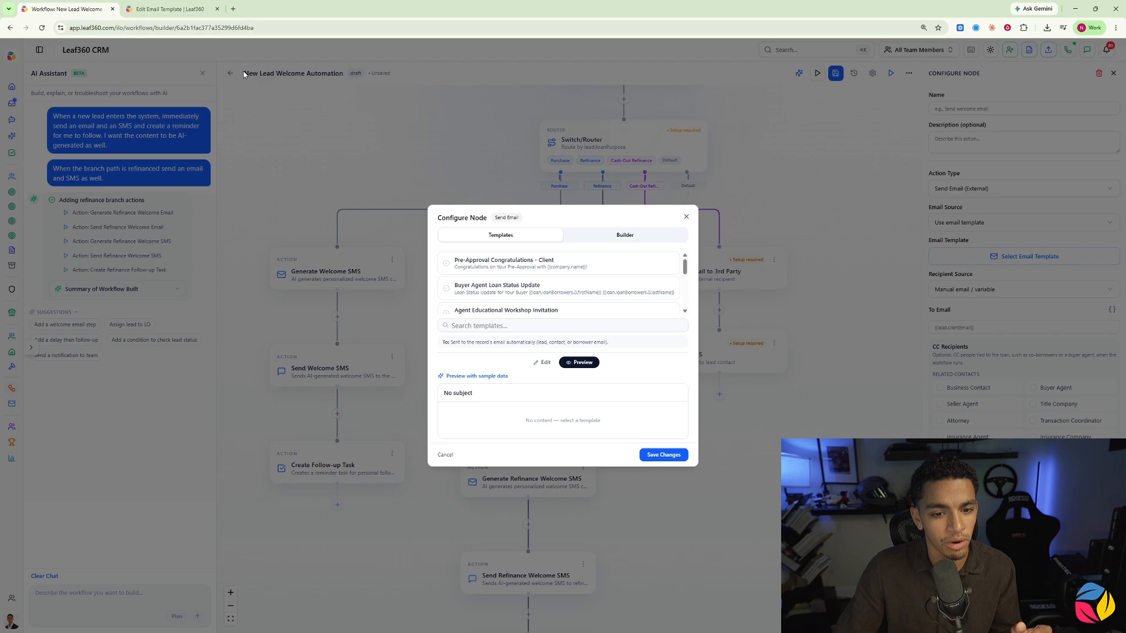
pyautogui.click(686, 217)
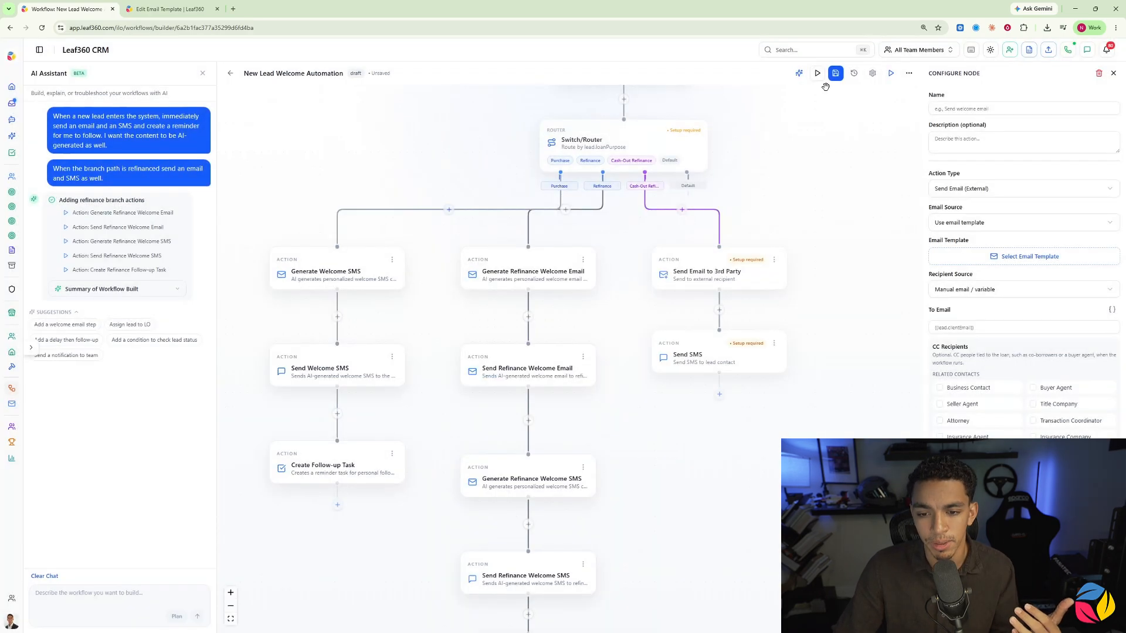
pyautogui.click(835, 73)
pyautogui.click(42, 28)
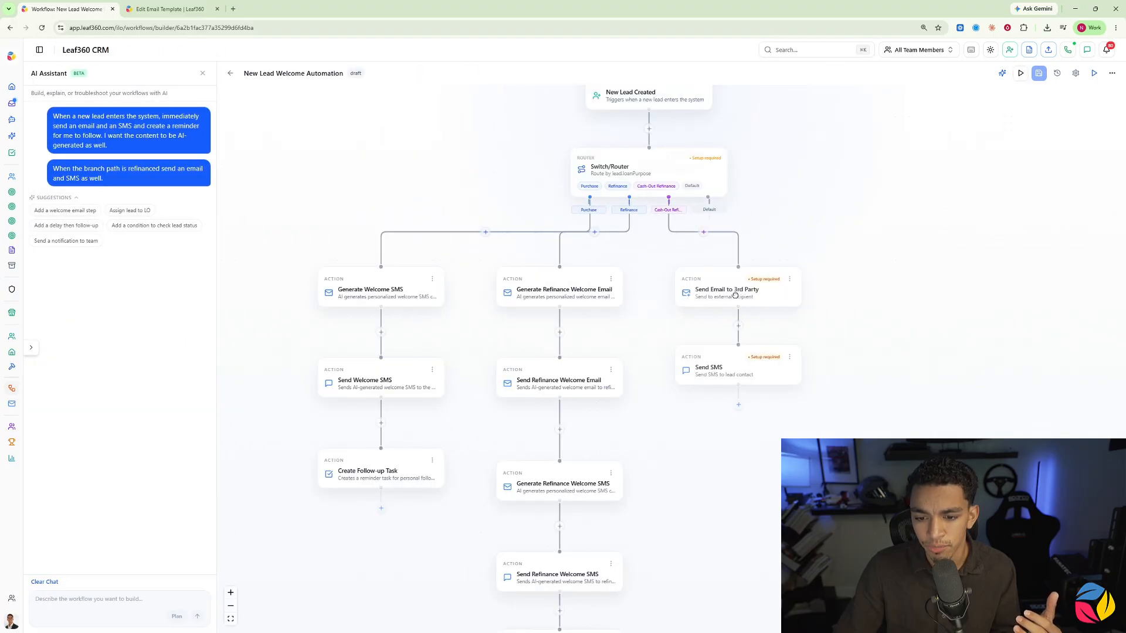
# Step: Assign the New Lead Cash Out Refinance Introduction template to the Send Email to 3rd Party action
pyautogui.click(735, 294)
pyautogui.click(980, 258)
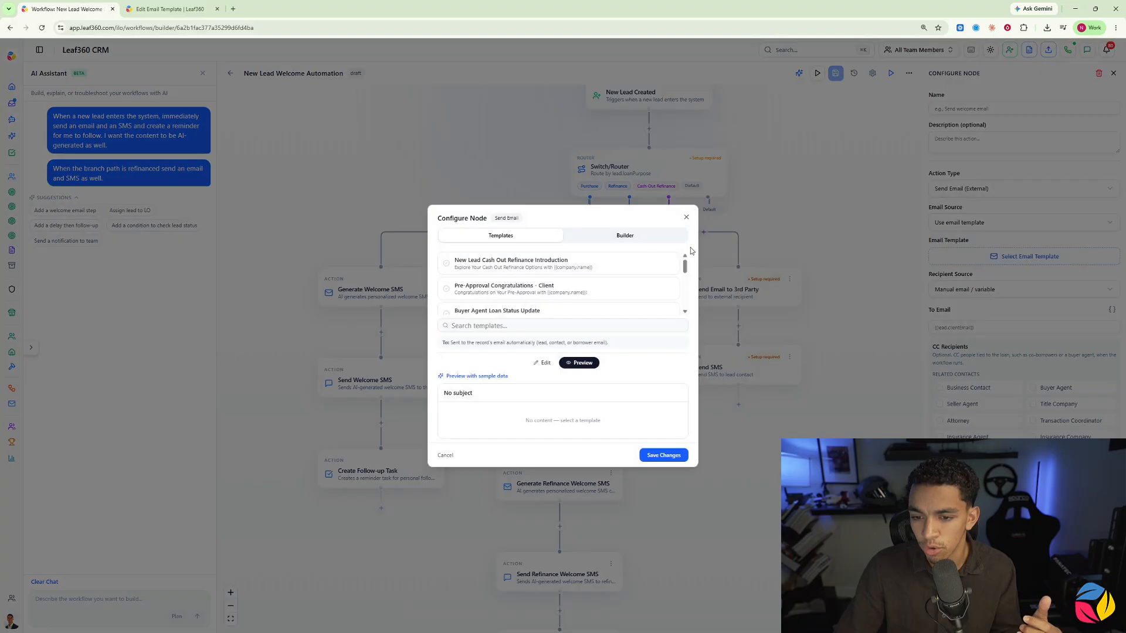
pyautogui.click(525, 262)
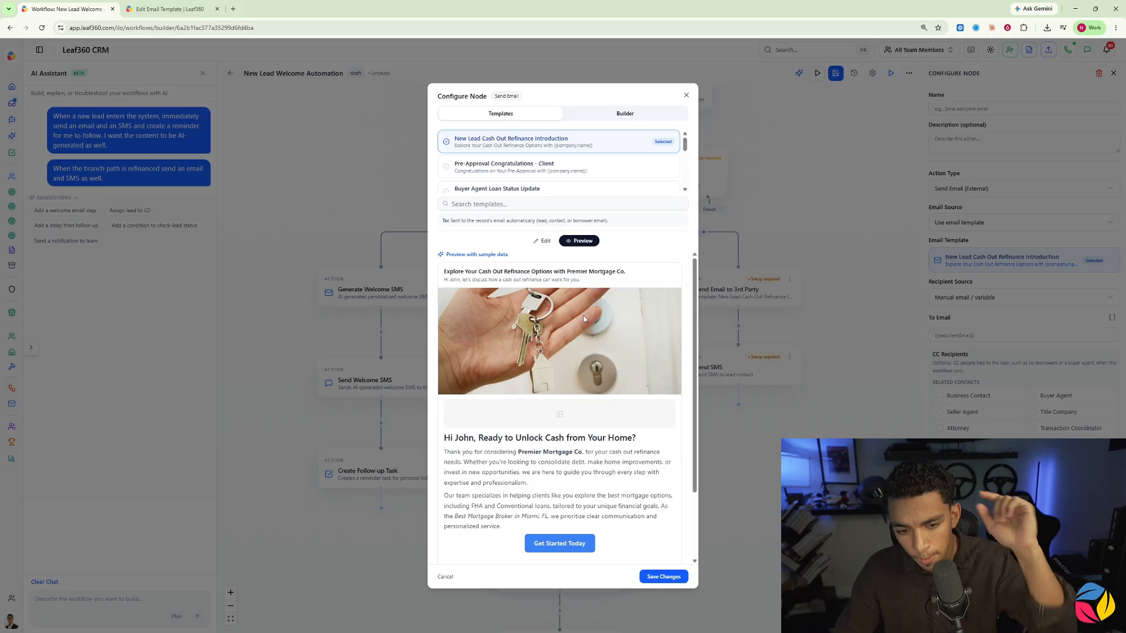
pyautogui.click(648, 578)
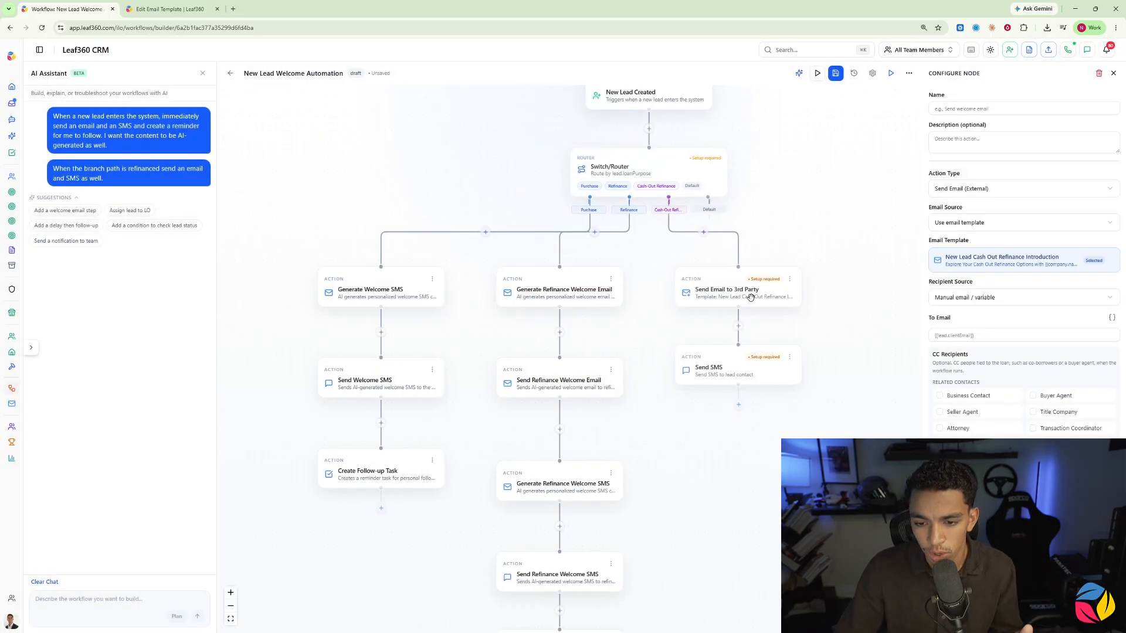
# Step: Change the cash-out refinance branch's email action type to Send Email (to Record)
pyautogui.click(949, 300)
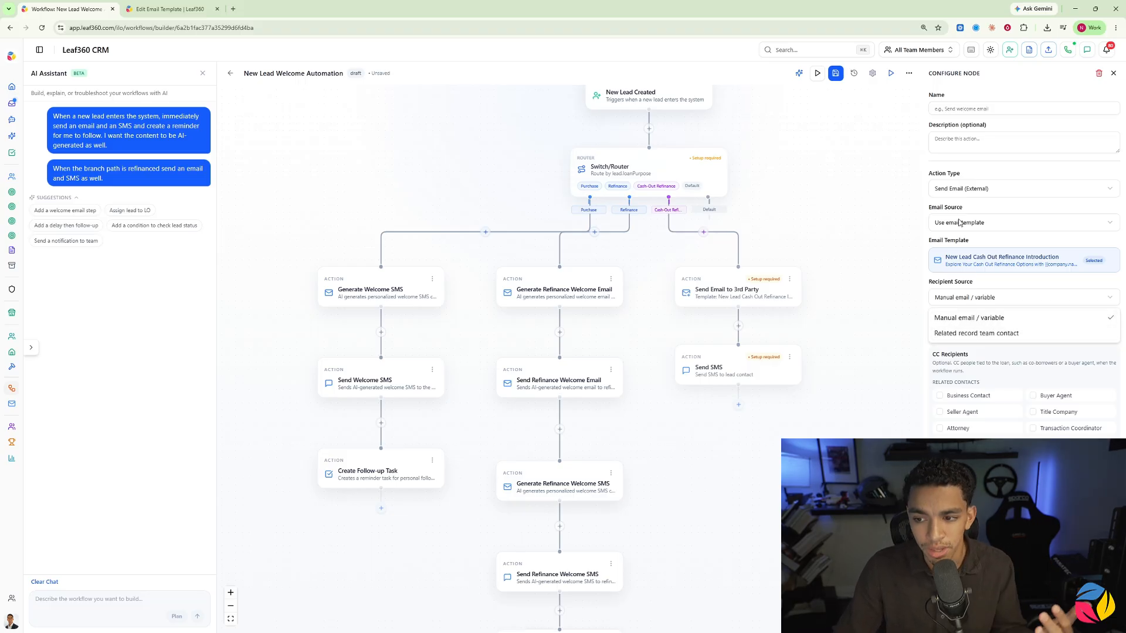
pyautogui.click(971, 187)
pyautogui.click(971, 187)
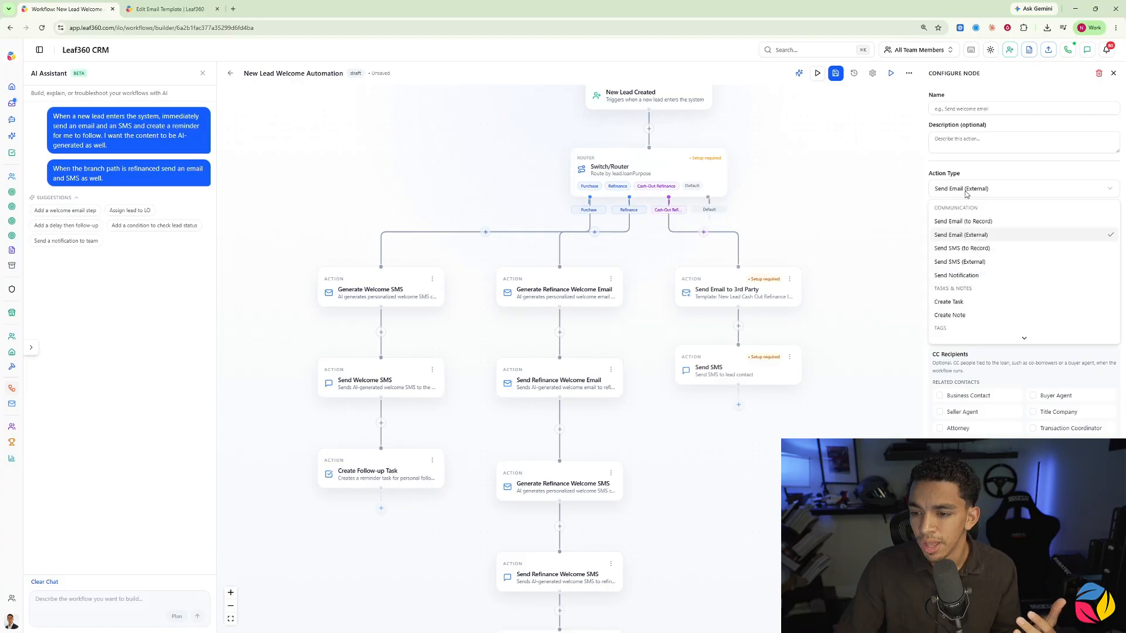
pyautogui.click(956, 223)
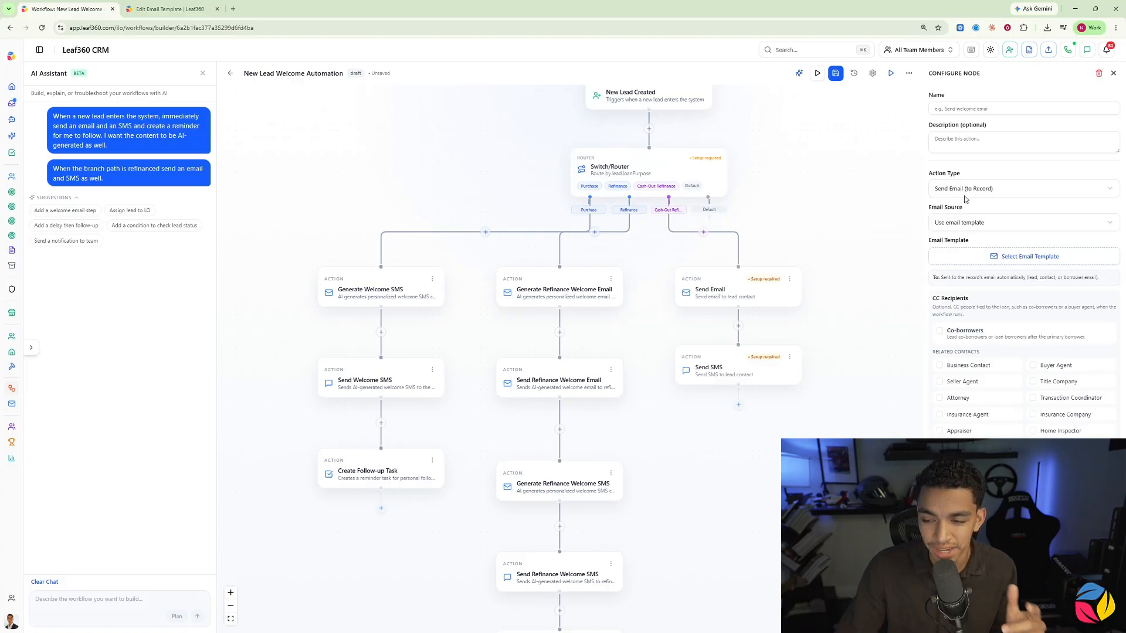
# Step: Use the New Lead Cash Out Refinance Introduction template for the Send Email action, and CC the co-borrowers and the buyer agent
pyautogui.click(959, 226)
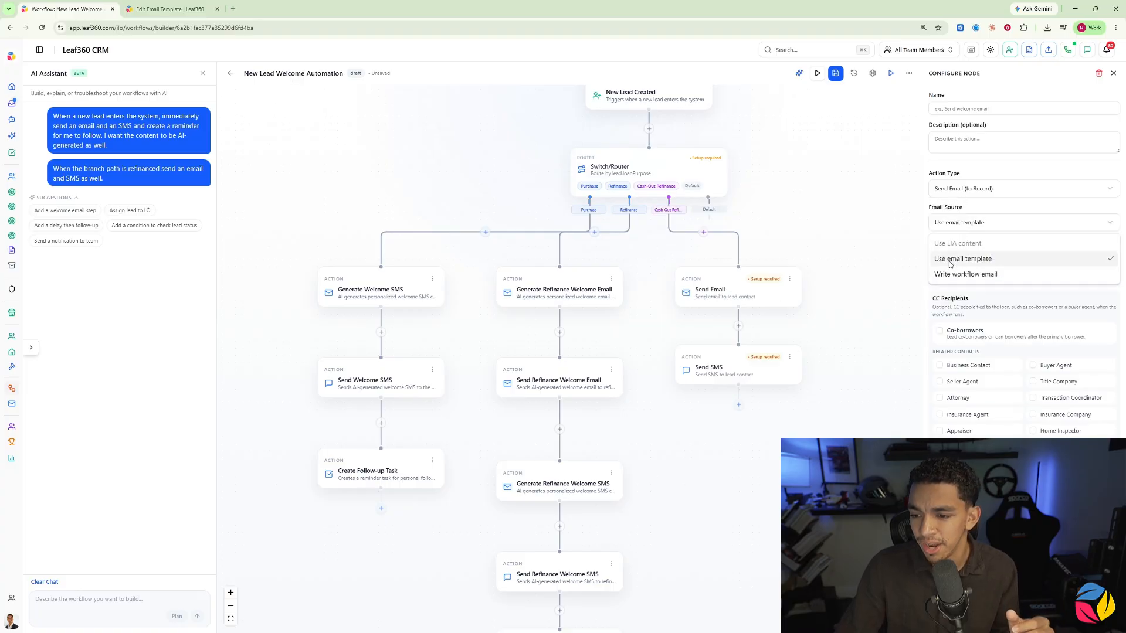
pyautogui.click(985, 262)
pyautogui.click(993, 257)
pyautogui.click(530, 262)
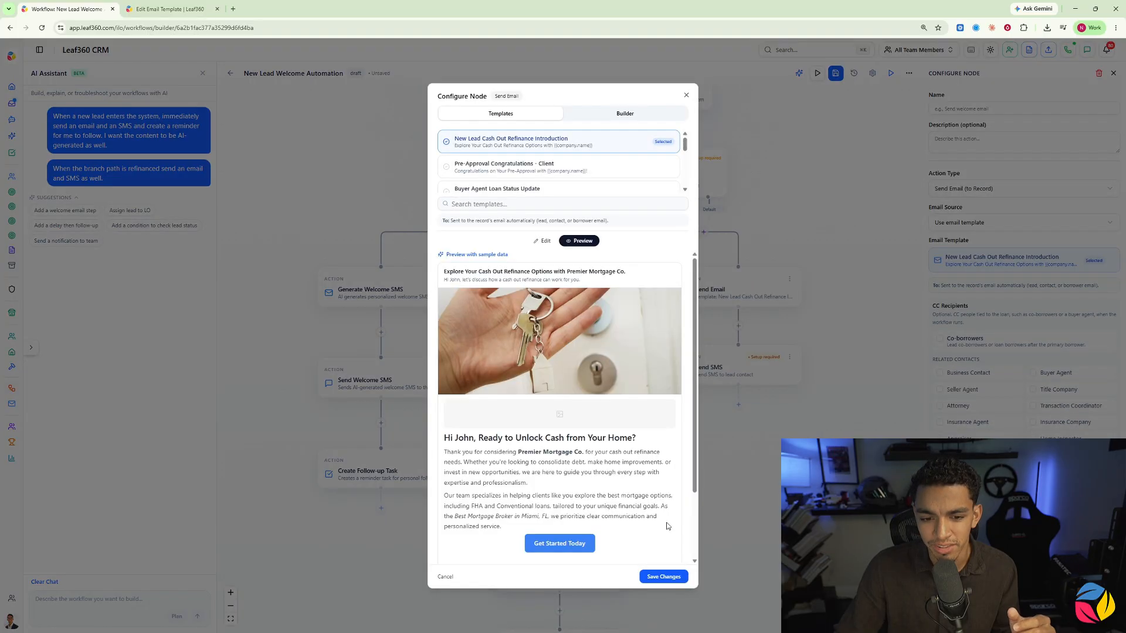
pyautogui.click(663, 574)
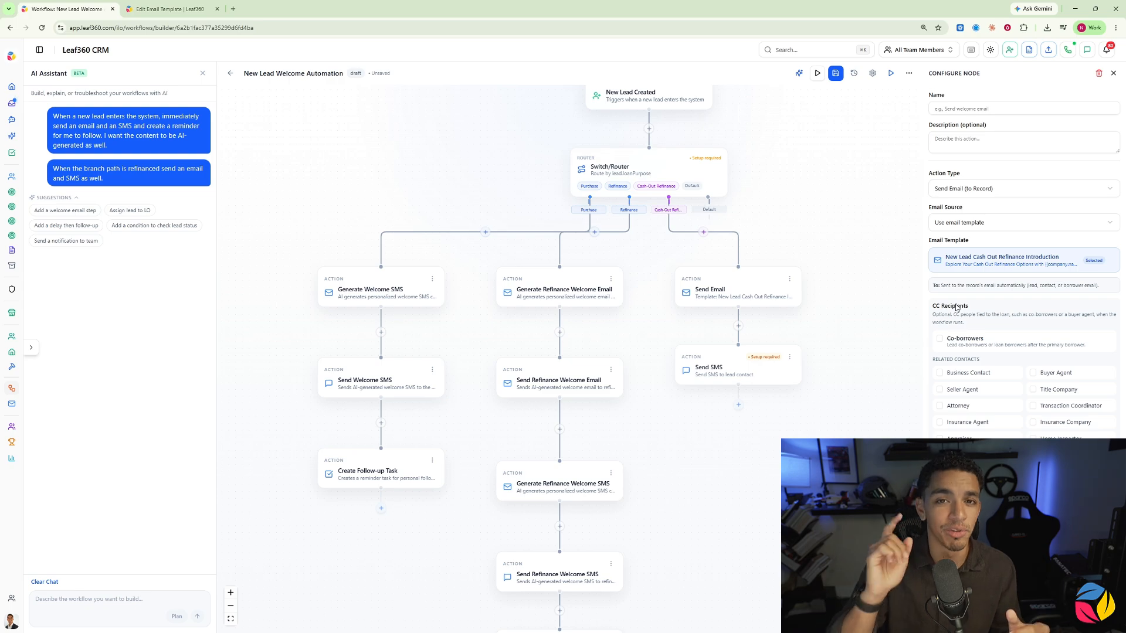
pyautogui.click(940, 339)
pyautogui.click(1033, 373)
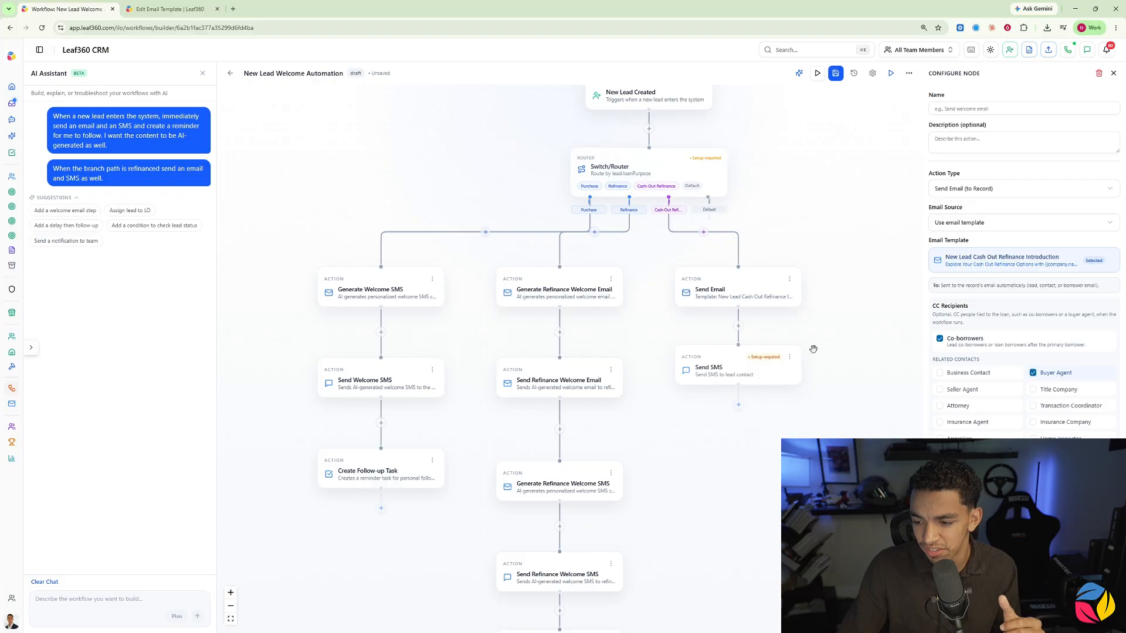
# Step: Browse the SMS templates for the cash-out branch's Send SMS action, search them for "cas", and clear the search
pyautogui.click(765, 366)
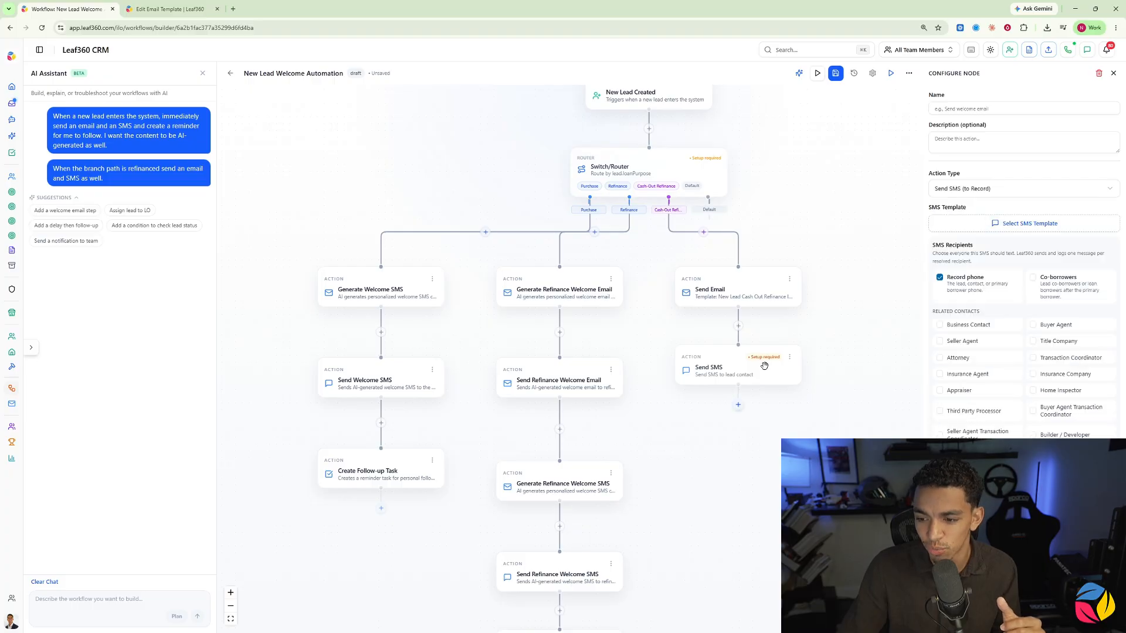
pyautogui.click(985, 230)
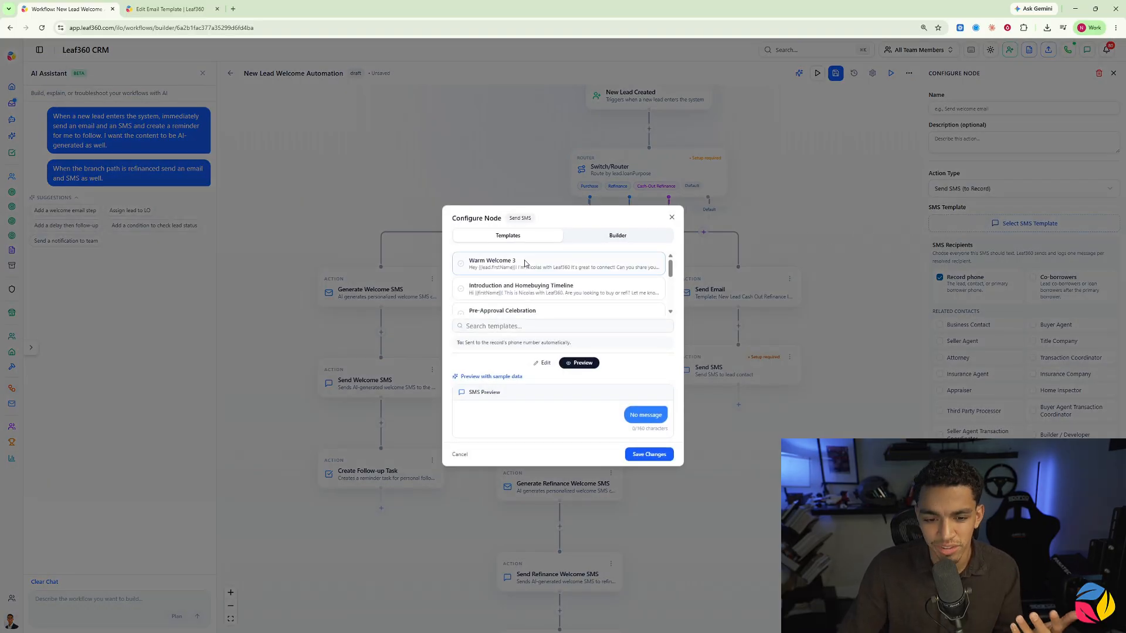
pyautogui.scroll(-5, 519, 281)
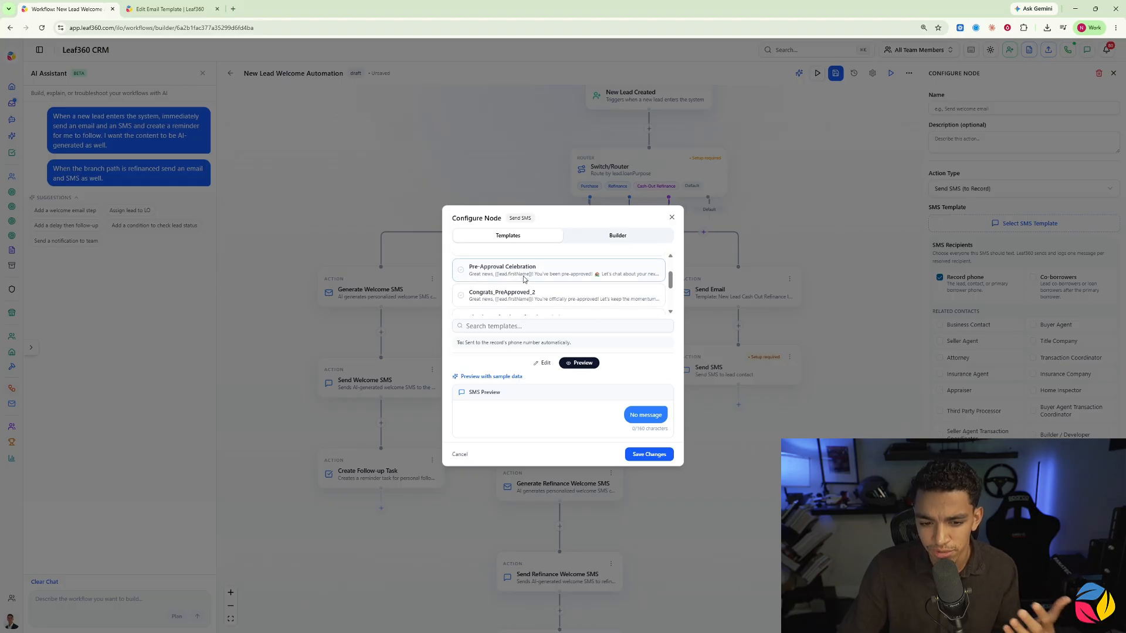
pyautogui.scroll(5, 516, 293)
pyautogui.click(516, 326)
pyautogui.write('cas')
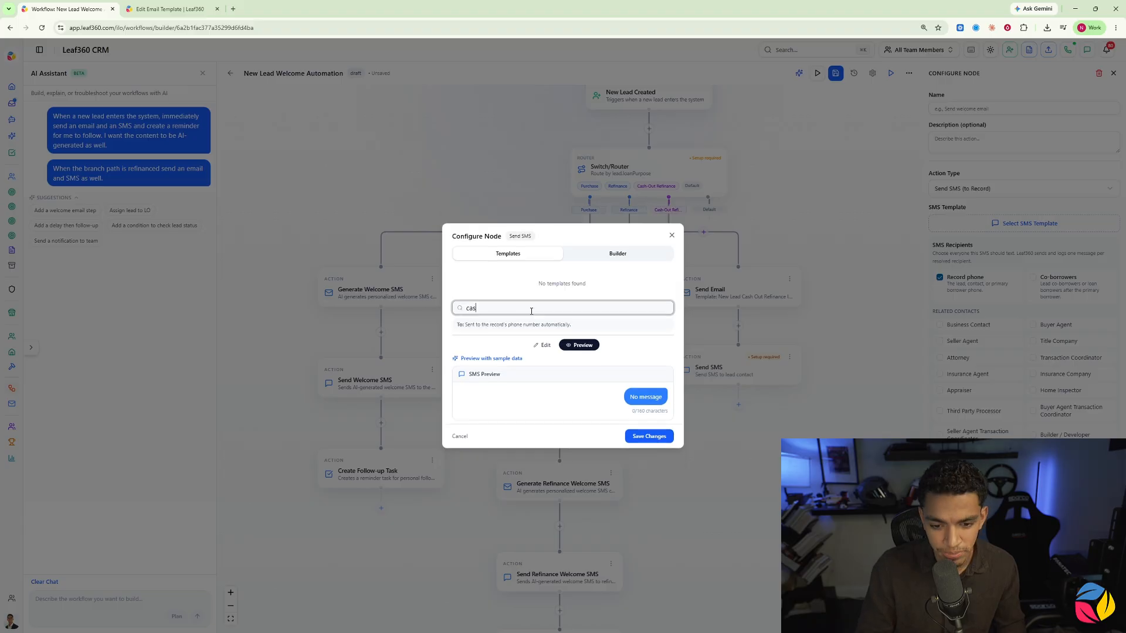
pyautogui.press('BackSpace')
pyautogui.press('BackSpace')
pyautogui.press('BackSpace')
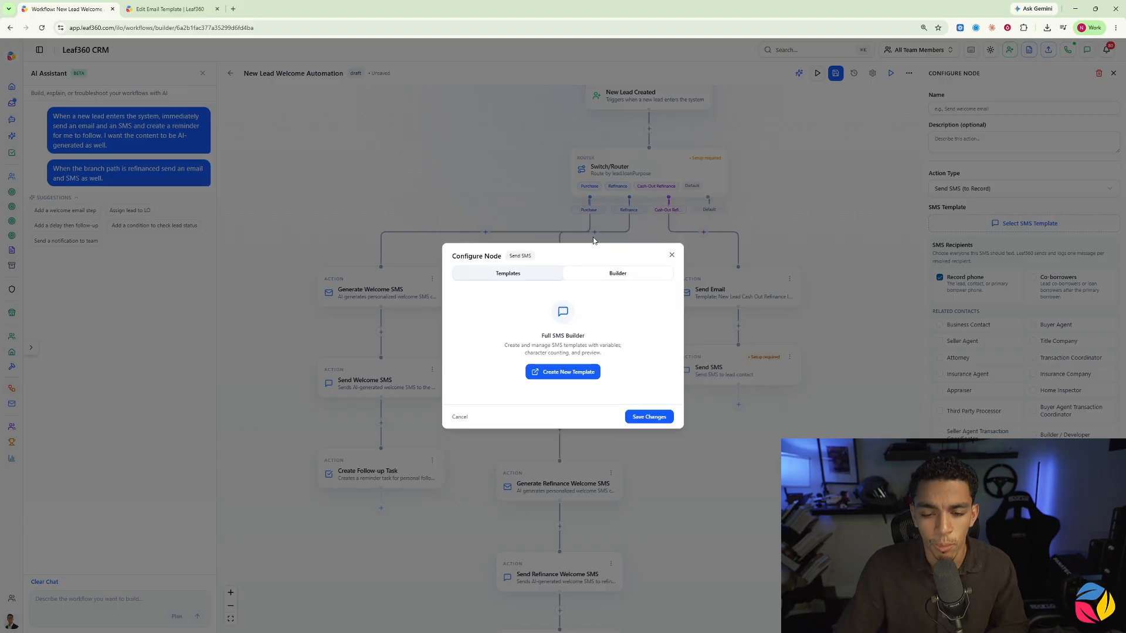
# Step: Create a new SMS template from the Send SMS action, opening its message with "Hi", the lead's First Name variable and an exclamation mark
pyautogui.click(554, 372)
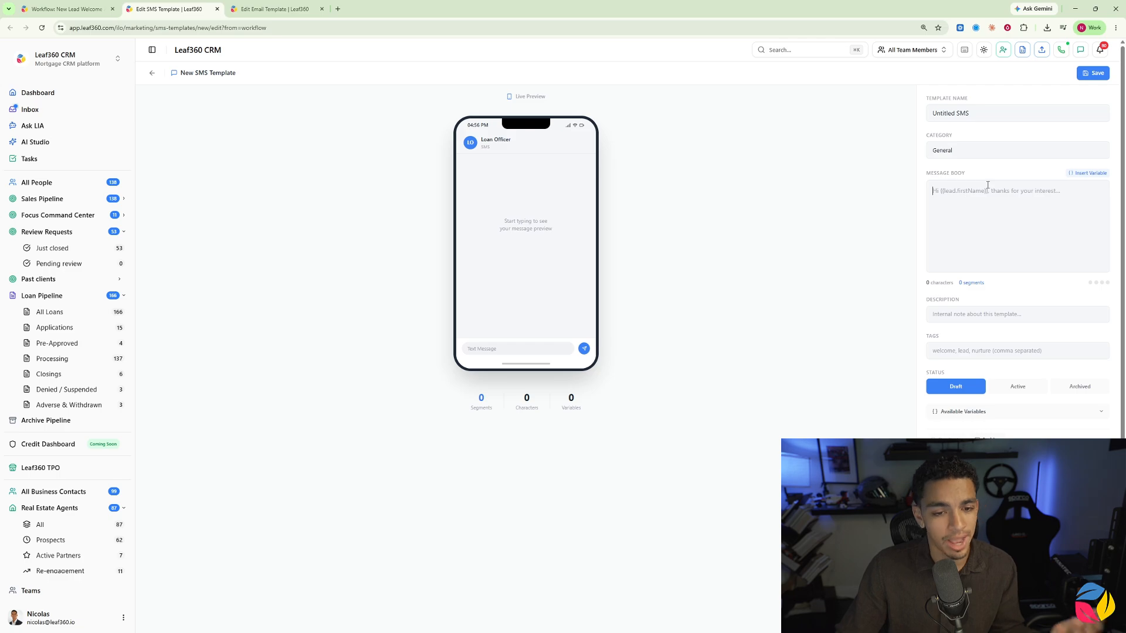
pyautogui.click(1088, 173)
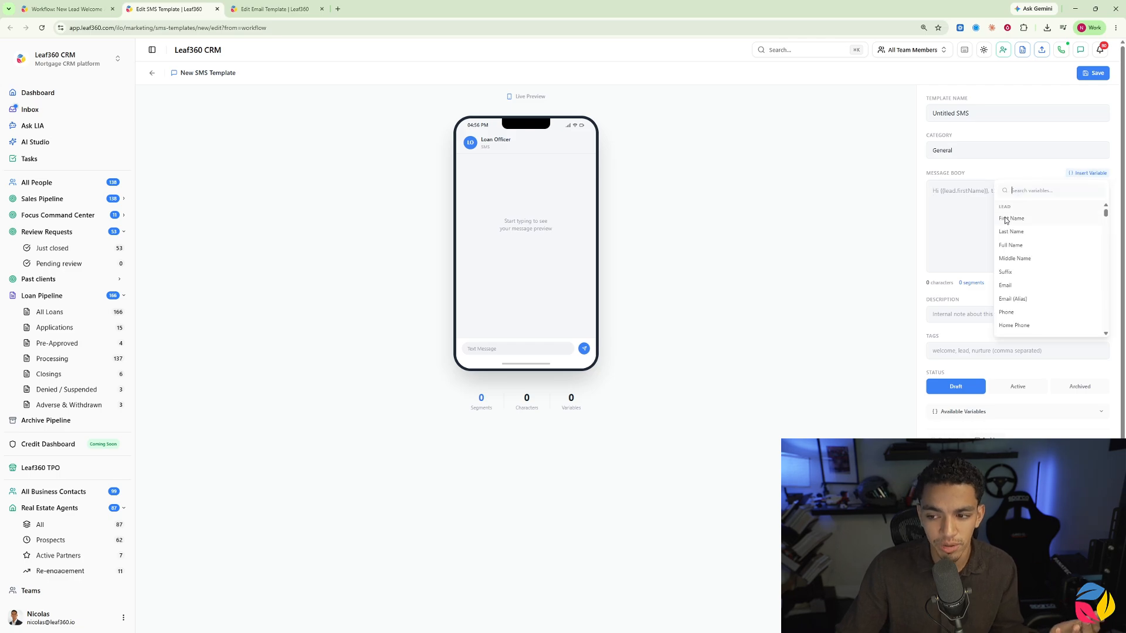
pyautogui.click(957, 198)
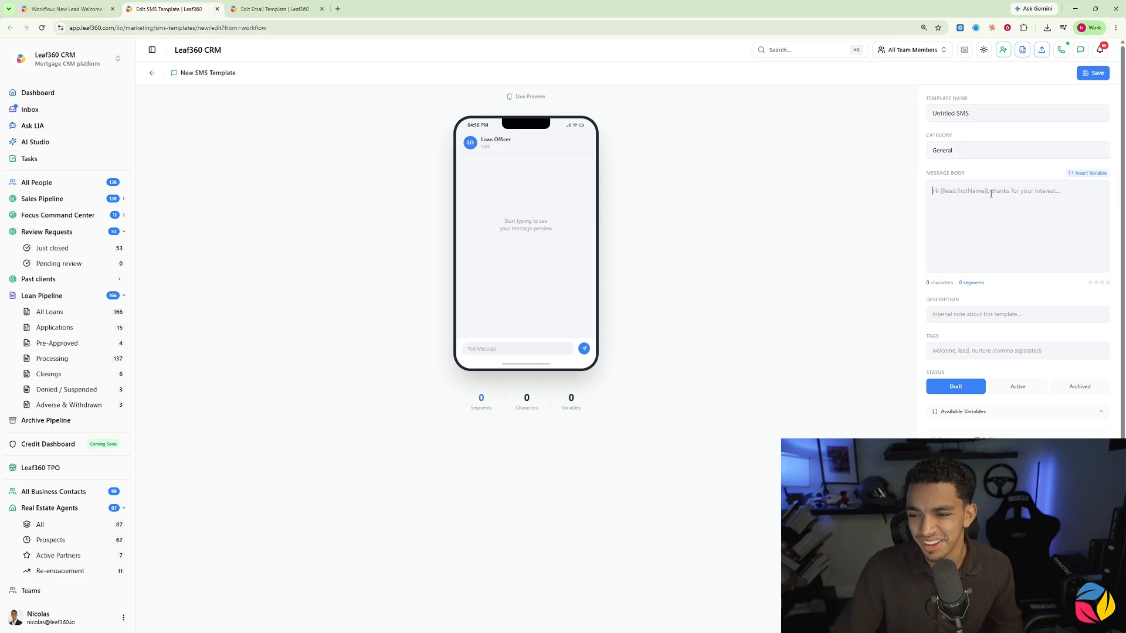
pyautogui.write('Hi')
pyautogui.press('BackSpace')
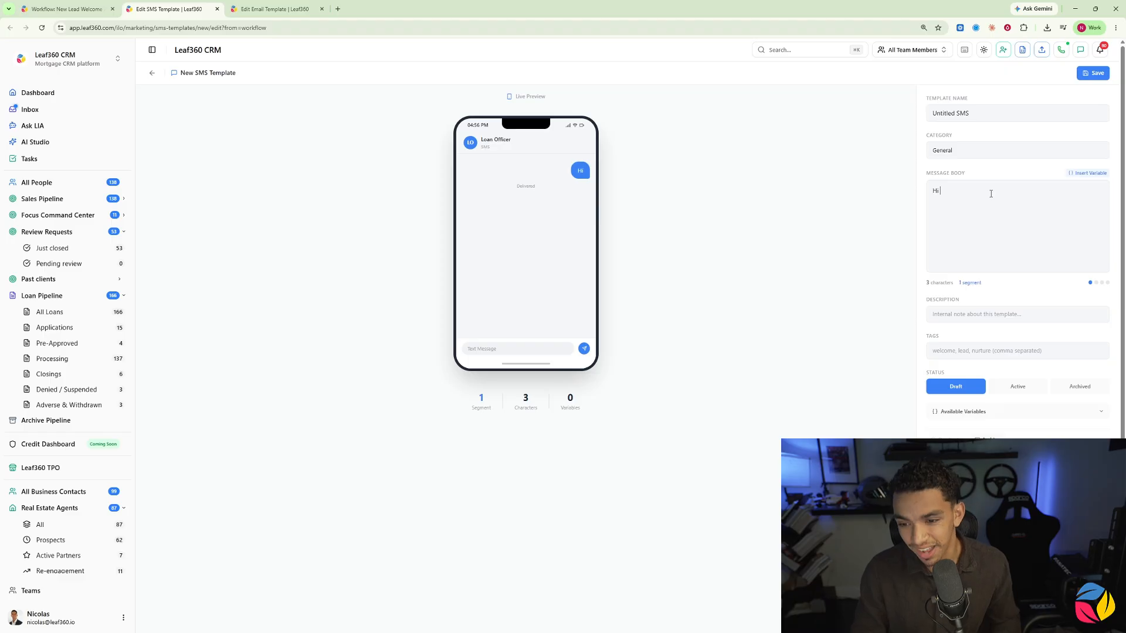
pyautogui.click(1090, 173)
pyautogui.click(1012, 217)
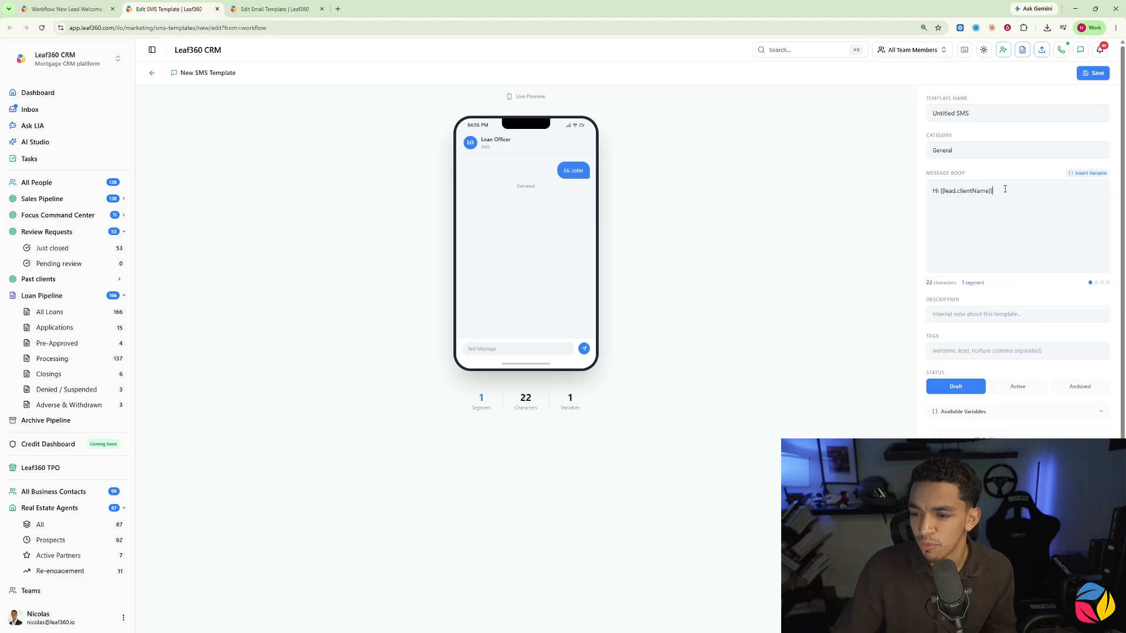
pyautogui.write('!')
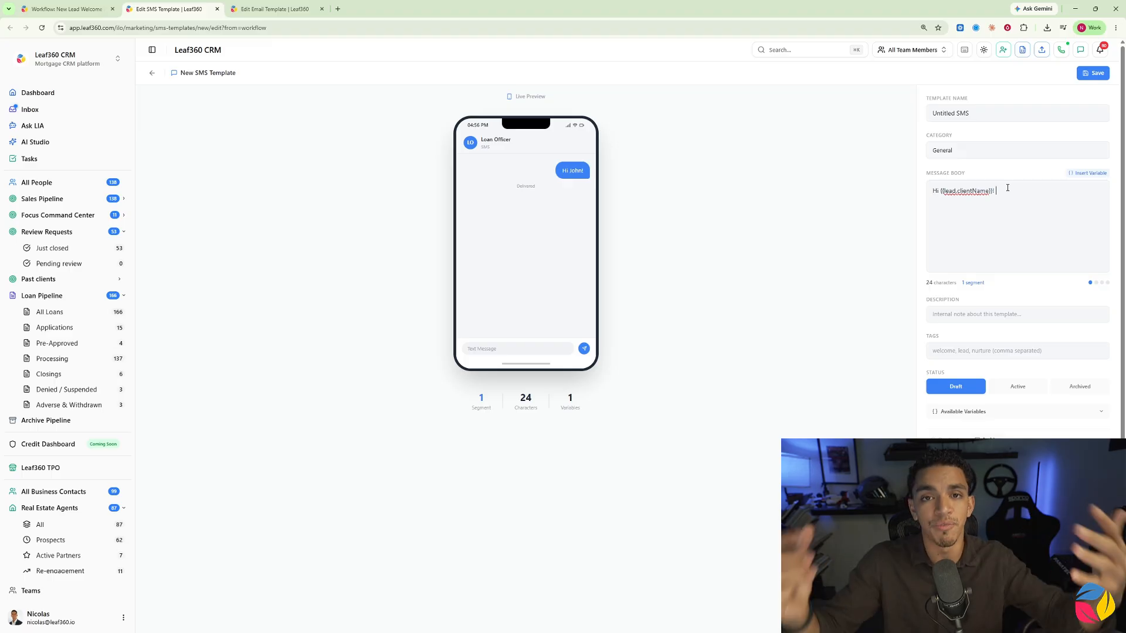
# Step: Try the lead's Full Name variable after the greeting, and delete it together with the exclamation mark
pyautogui.click(1088, 173)
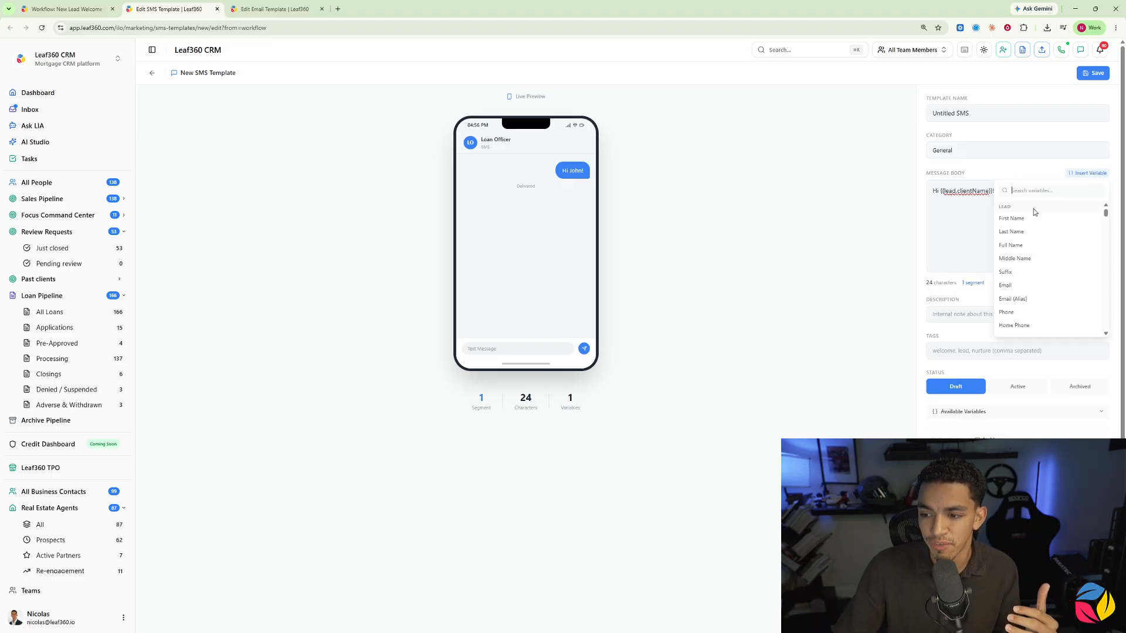
pyautogui.click(1011, 247)
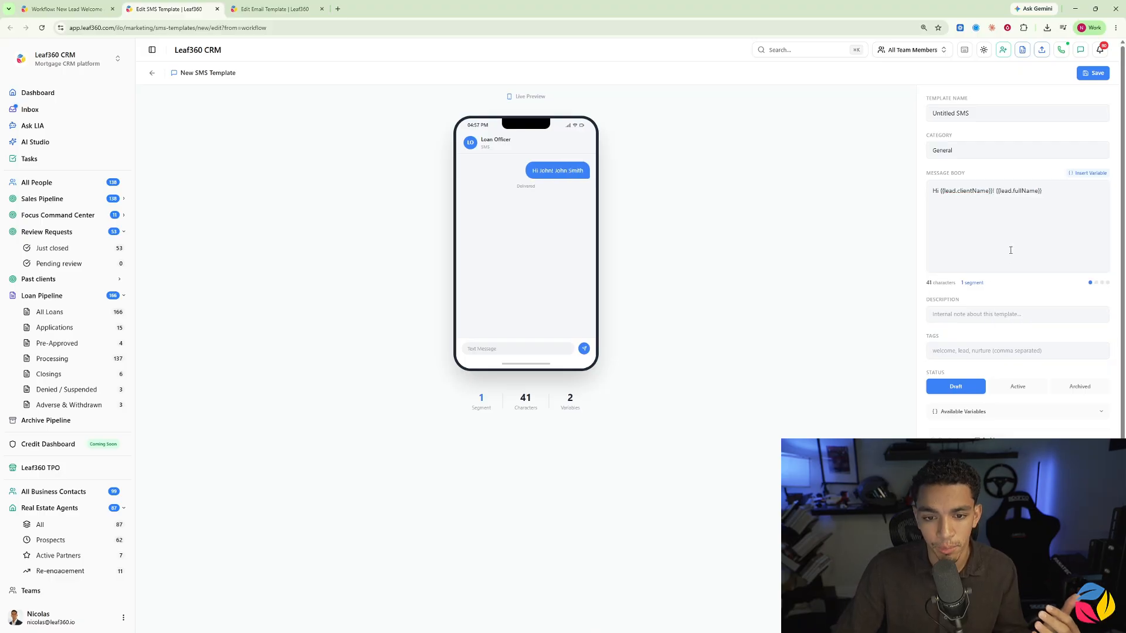
pyautogui.moveTo(1044, 192); pyautogui.dragTo(996, 194)
pyautogui.press('BackSpace')
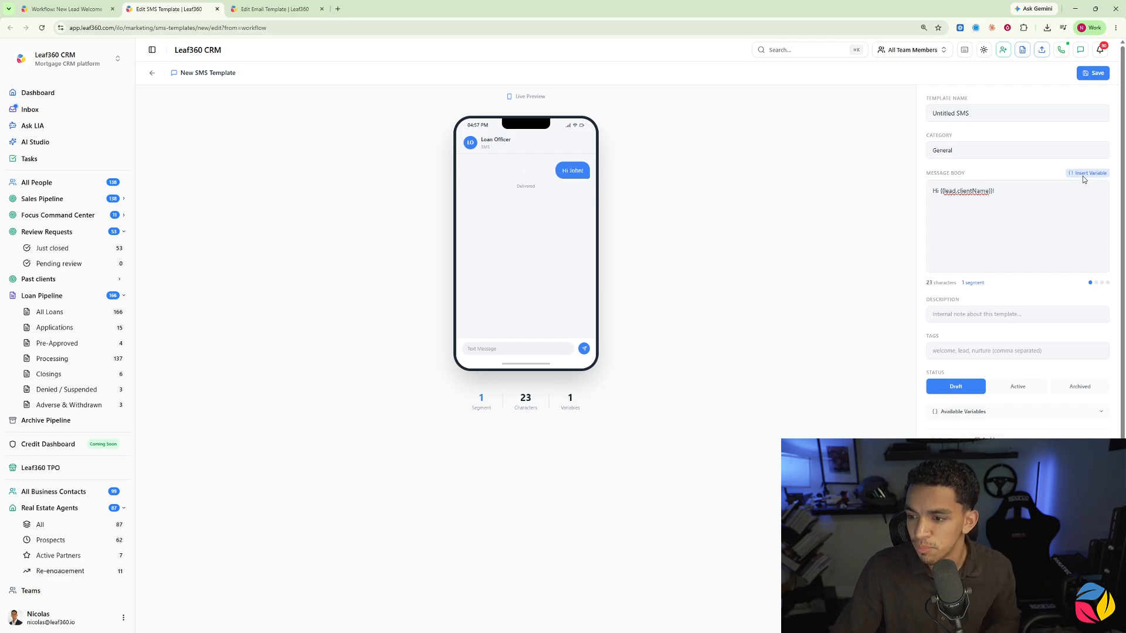
pyautogui.press('BackSpace')
# Step: Try the lead's Email variable after the first name in the SMS message, and delete it again
pyautogui.click(1082, 176)
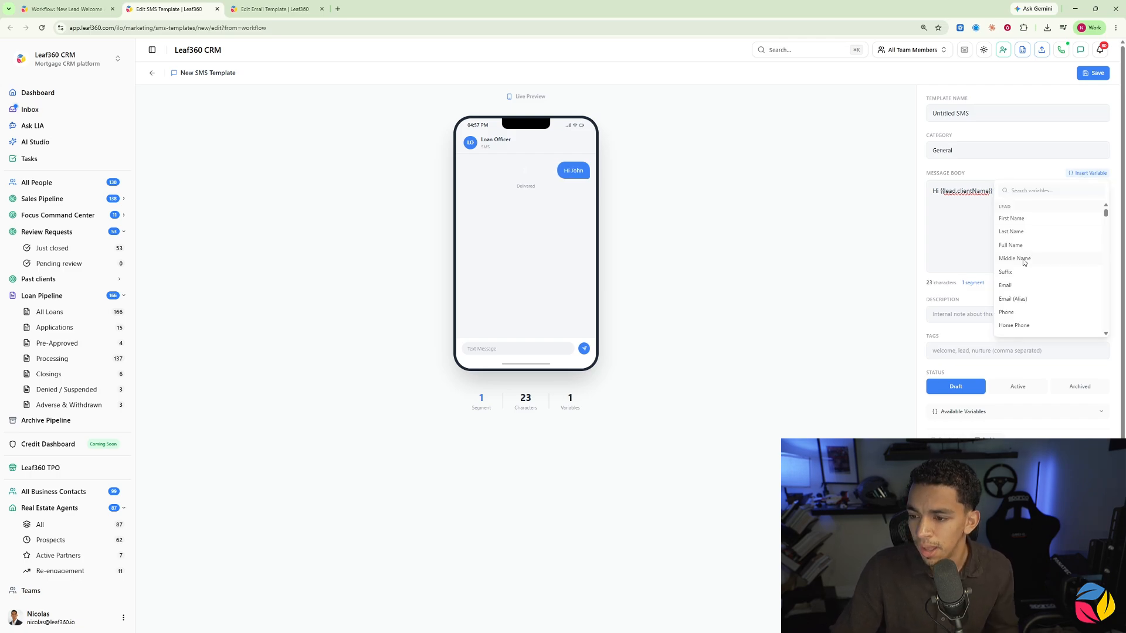
pyautogui.scroll(-1, 1010, 254)
pyautogui.scroll(1, 1007, 249)
pyautogui.click(1003, 238)
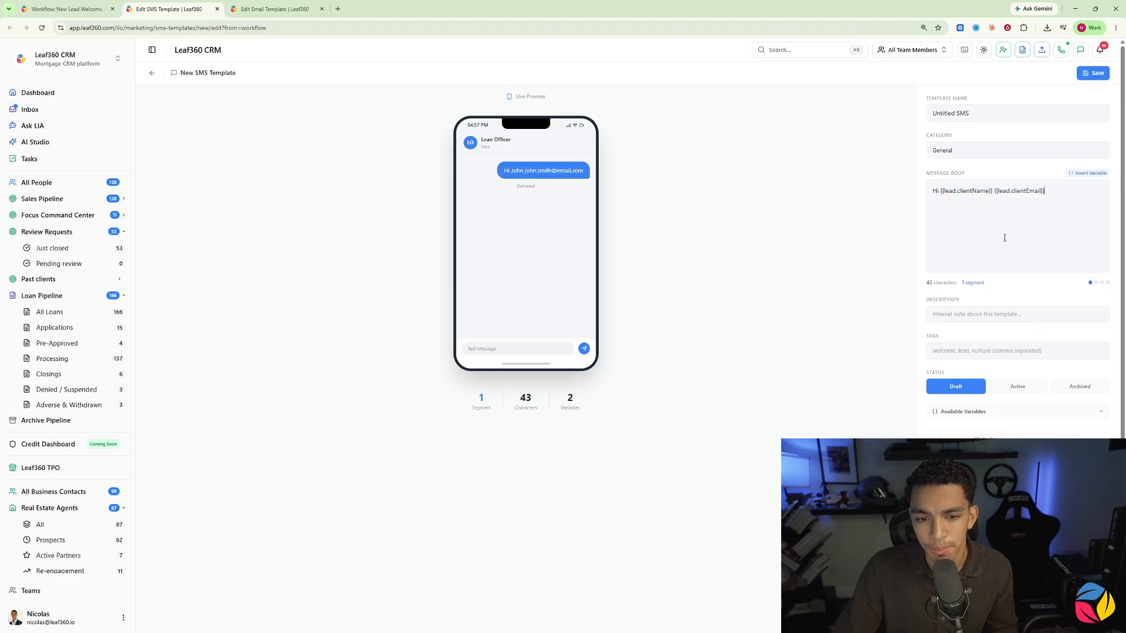
pyautogui.moveTo(1047, 191); pyautogui.dragTo(991, 193)
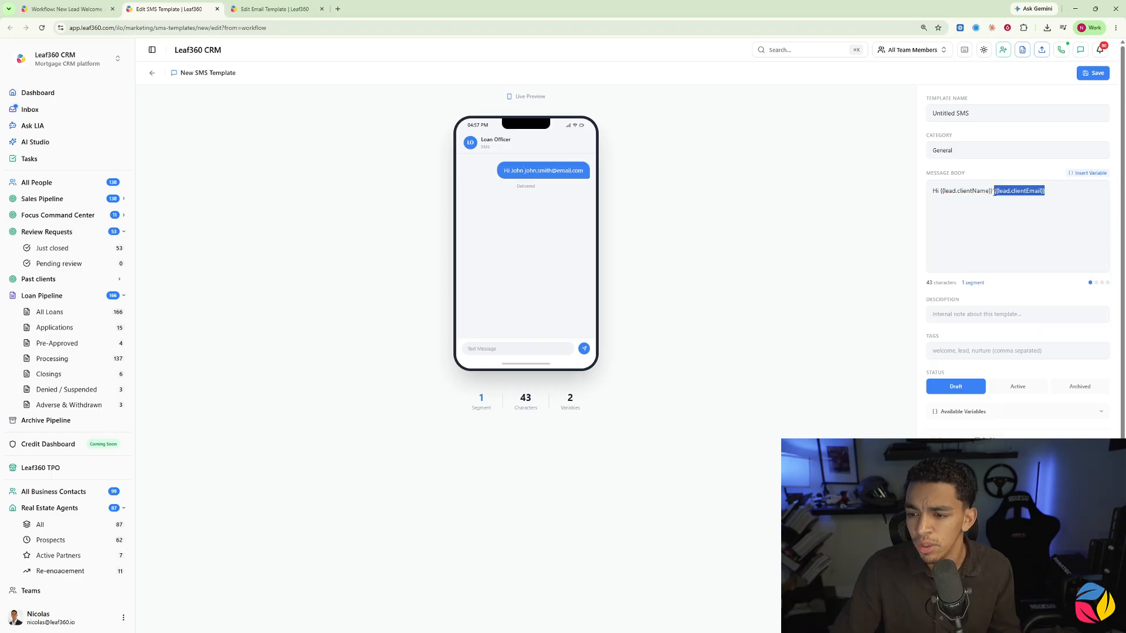
pyautogui.press('BackSpace')
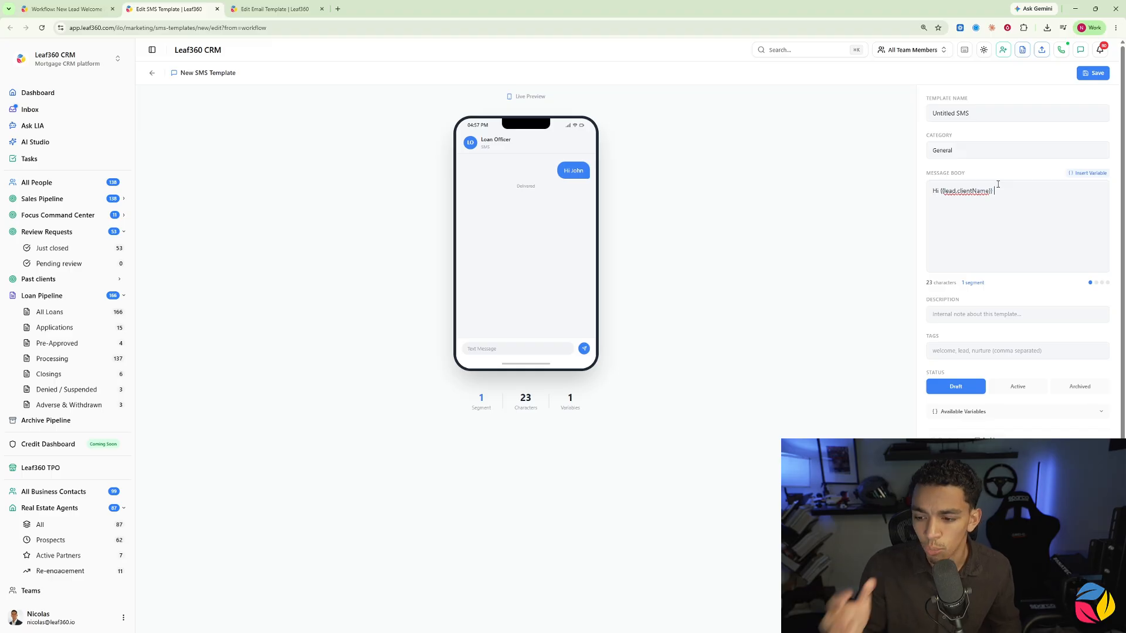
# Step: Complete the SMS body with "! I see you're looking for a cash out refi. I would love to connect. When's the best time I can reach you?" and a dash line below
pyautogui.write("I see you're looking for a cash out refi. I would love to connect. When's the best time I can reach you?")
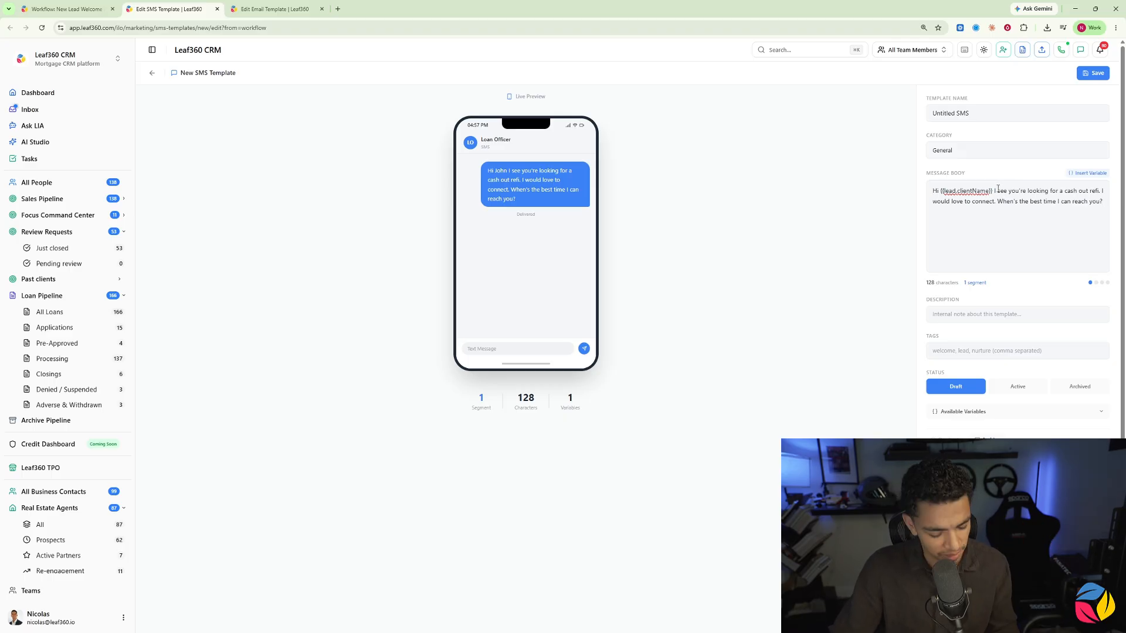
pyautogui.click(997, 191)
pyautogui.write('!')
pyautogui.press('Return')
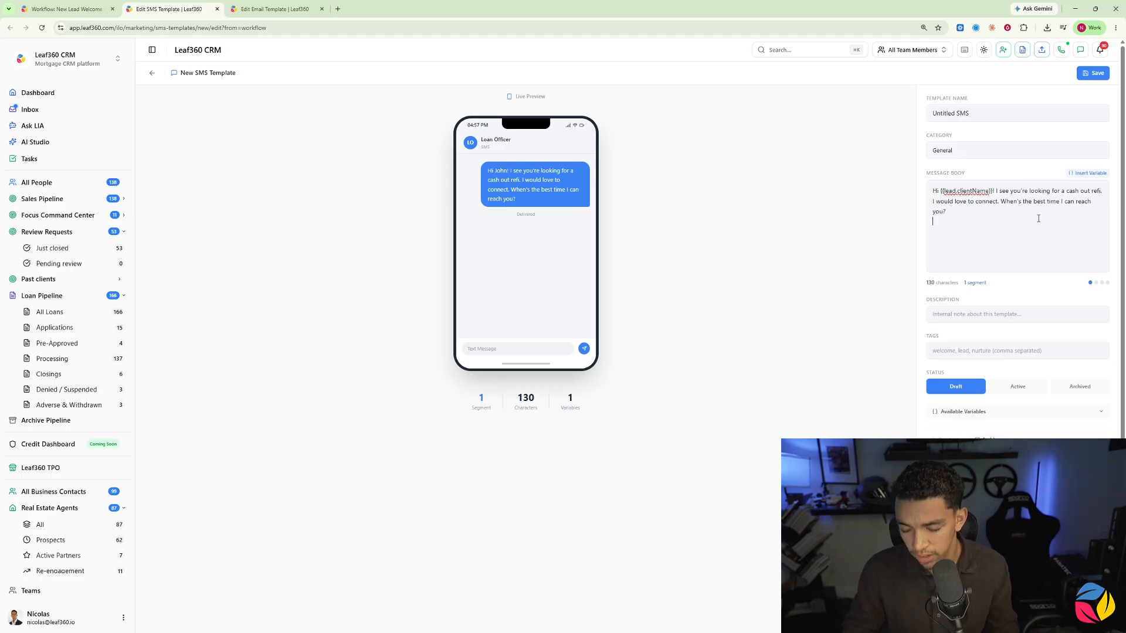
pyautogui.write('- ')
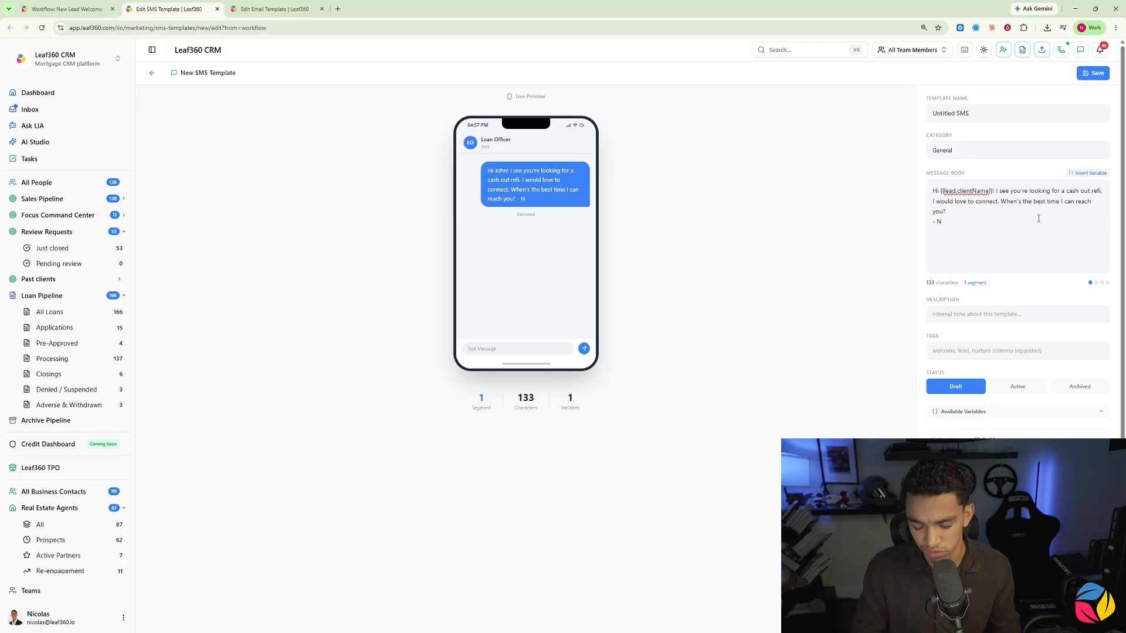
pyautogui.write('Nicolas Leaf360')
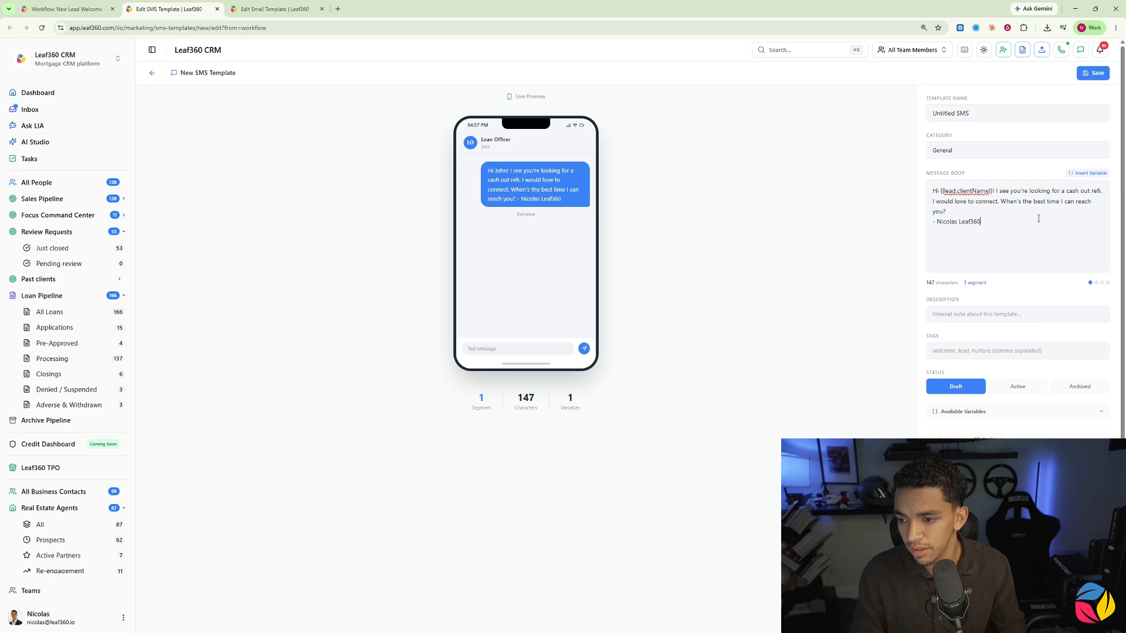
# Step: Try signing the SMS with the sender's first name and Leaf360 after the dash, and delete that signature text again
pyautogui.moveTo(996, 226); pyautogui.dragTo(936, 226)
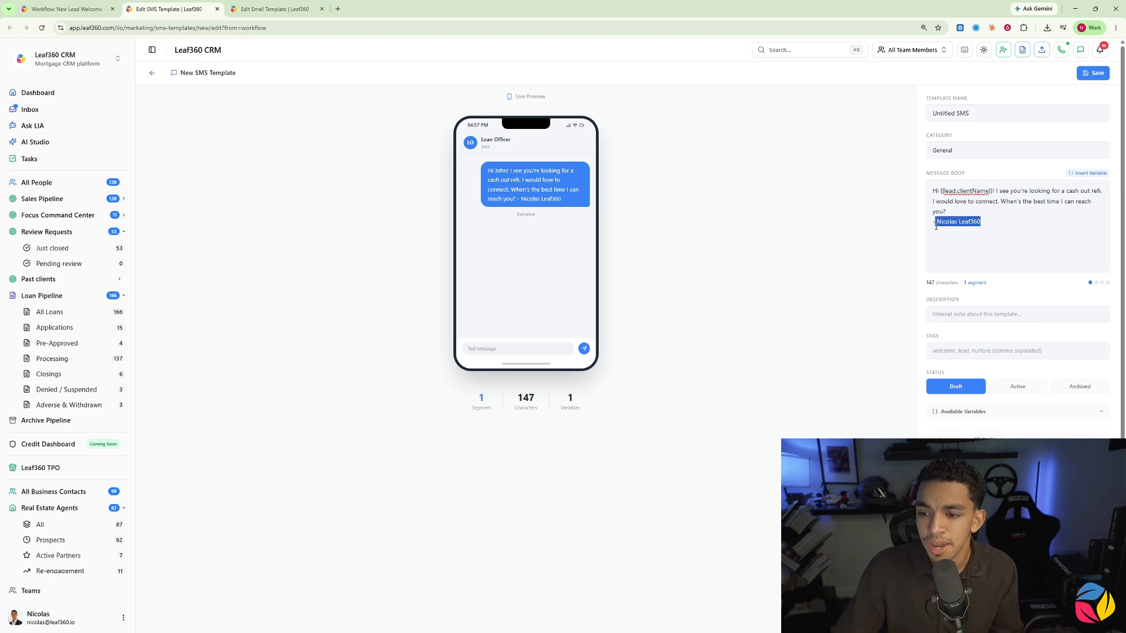
pyautogui.press('BackSpace')
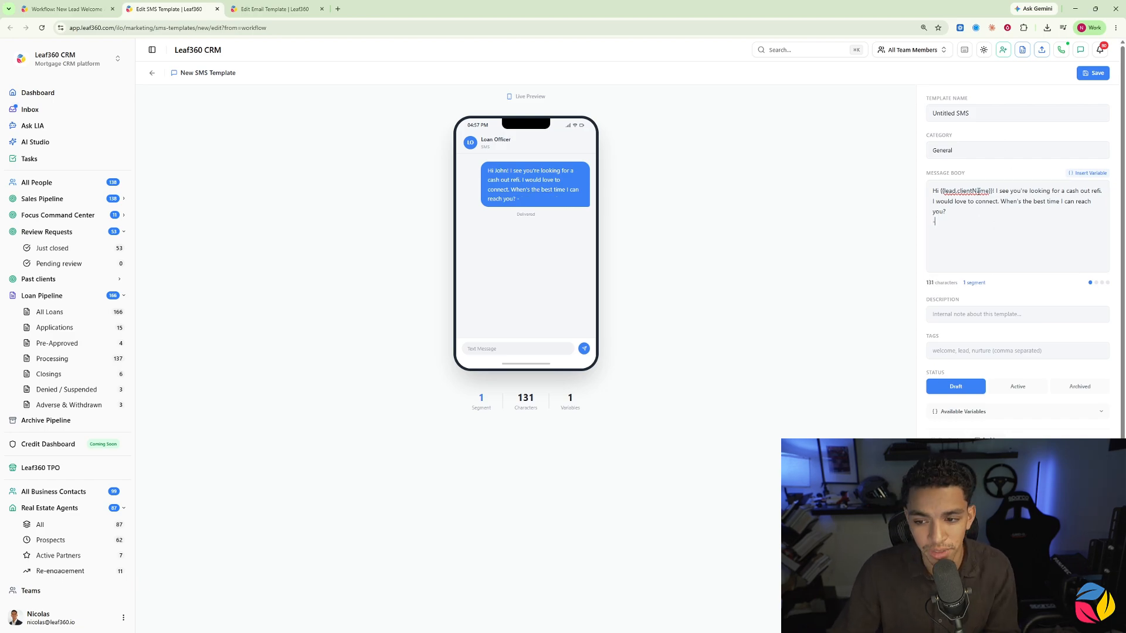
# Step: Try the loan originator name variable as the SMS signature after the dash, and delete it again
pyautogui.click(1088, 173)
pyautogui.write('loan offi')
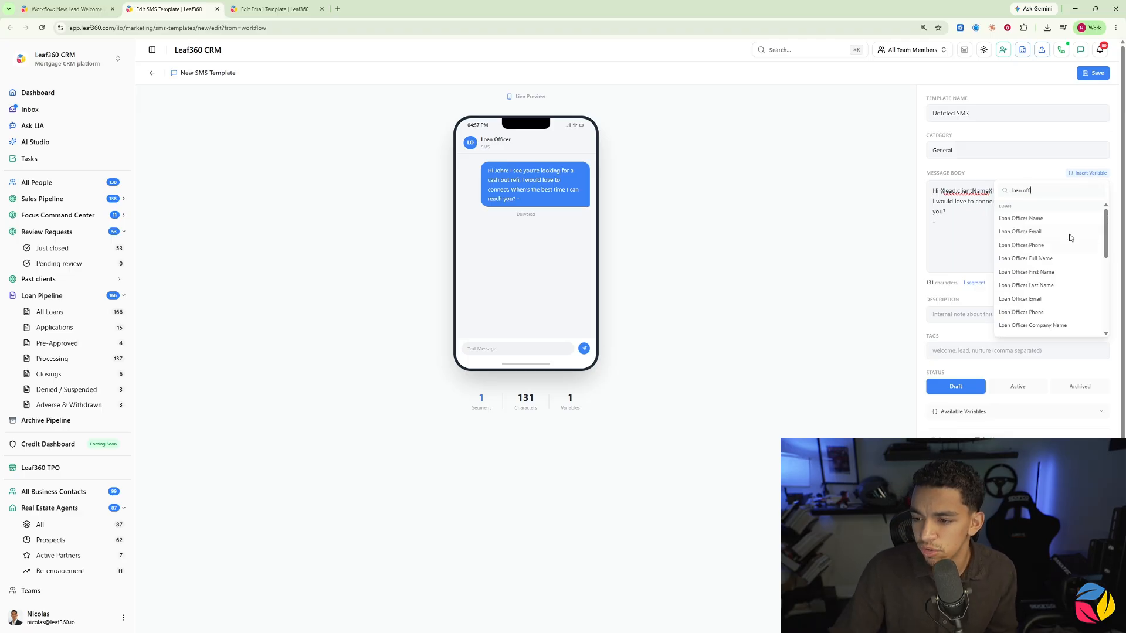
pyautogui.click(1032, 219)
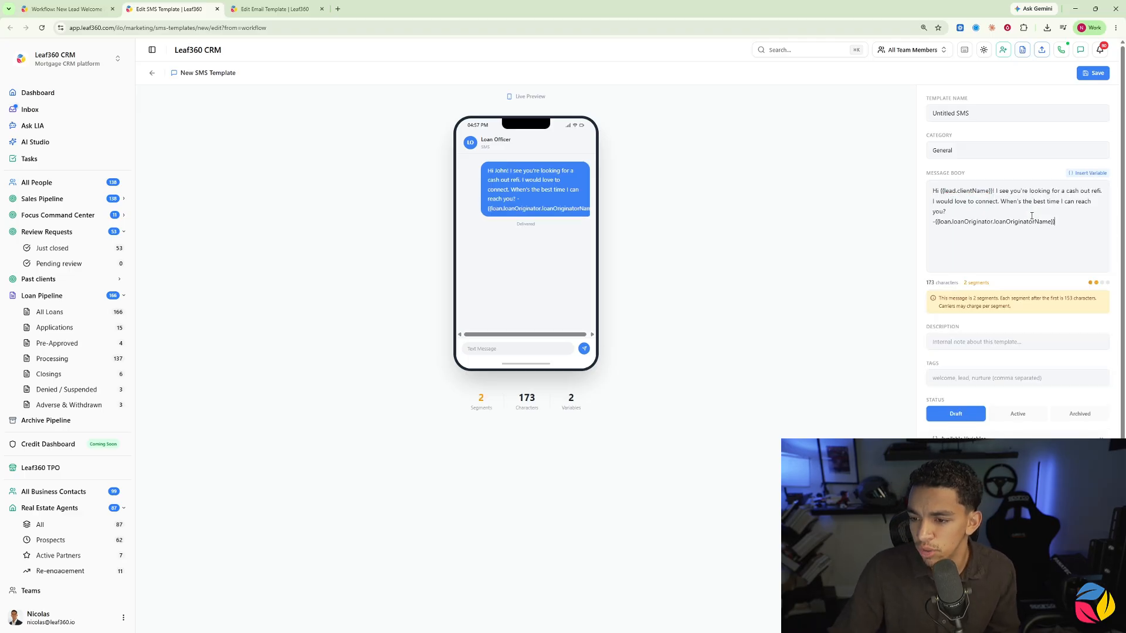
pyautogui.moveTo(1055, 222); pyautogui.dragTo(937, 221)
pyautogui.press('BackSpace')
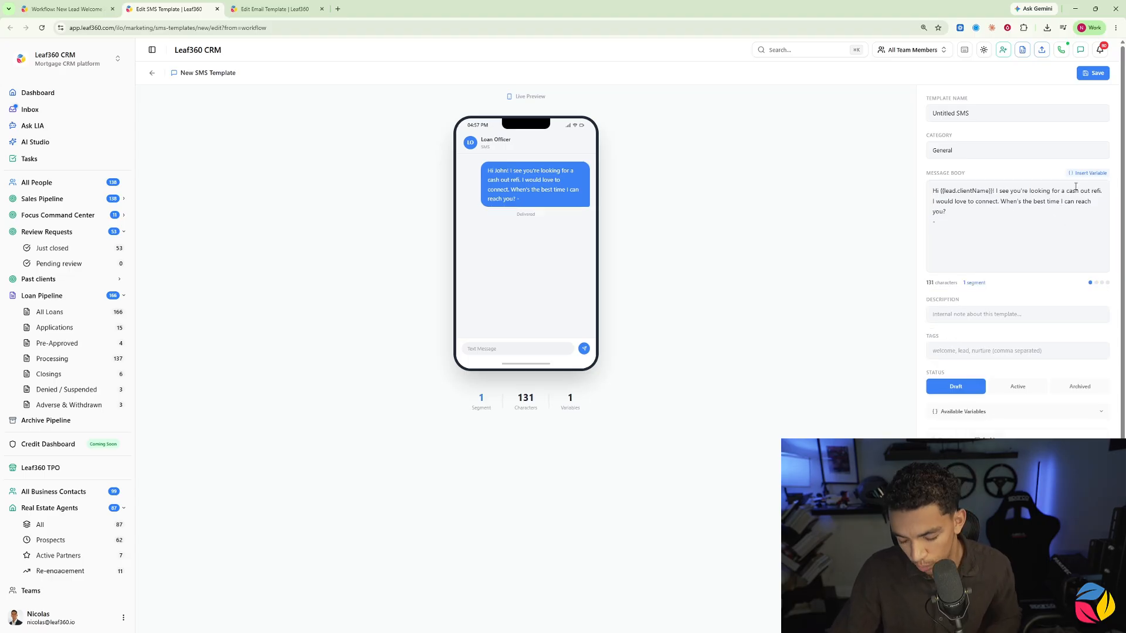
# Step: Insert the Loan Officer group's First Name variable after the dash to sign the SMS message
pyautogui.click(1090, 173)
pyautogui.moveTo(1103, 218); pyautogui.dragTo(1104, 324)
pyautogui.scroll(5, 1041, 284)
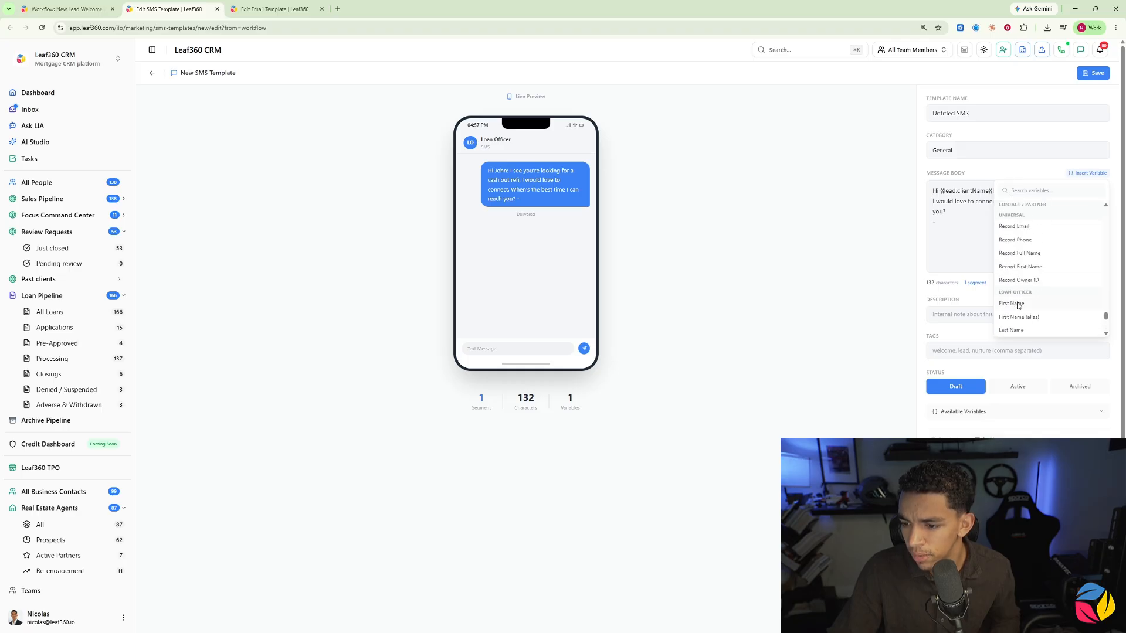
pyautogui.click(1012, 303)
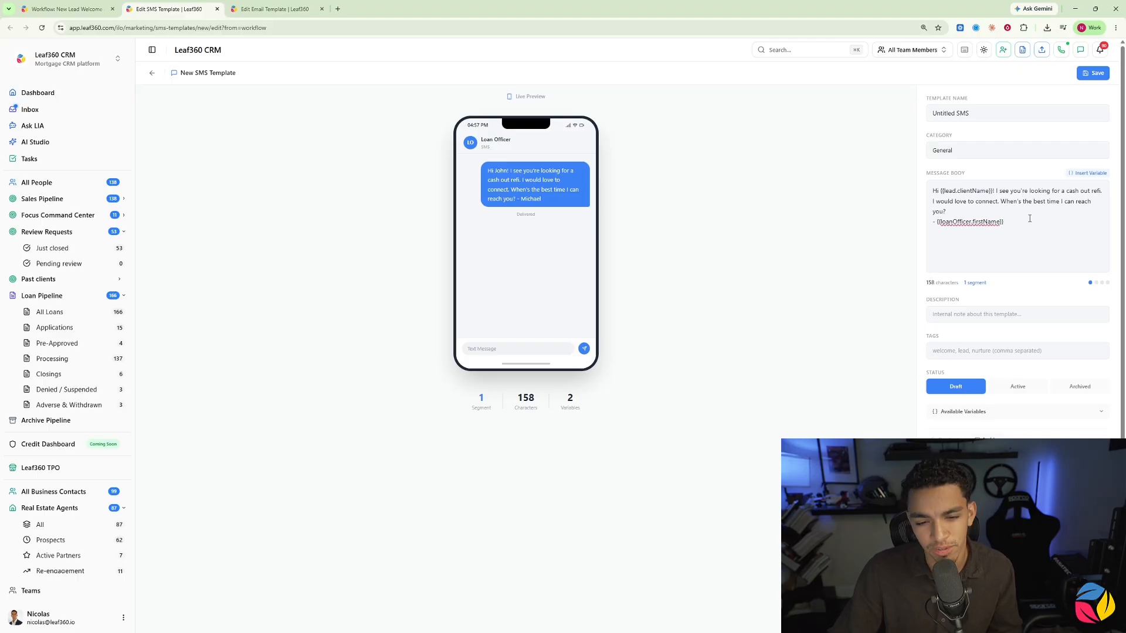
# Step: Search the variables for "company" and add the loan officer's company name variable after the loan officer's first name
pyautogui.click(1084, 173)
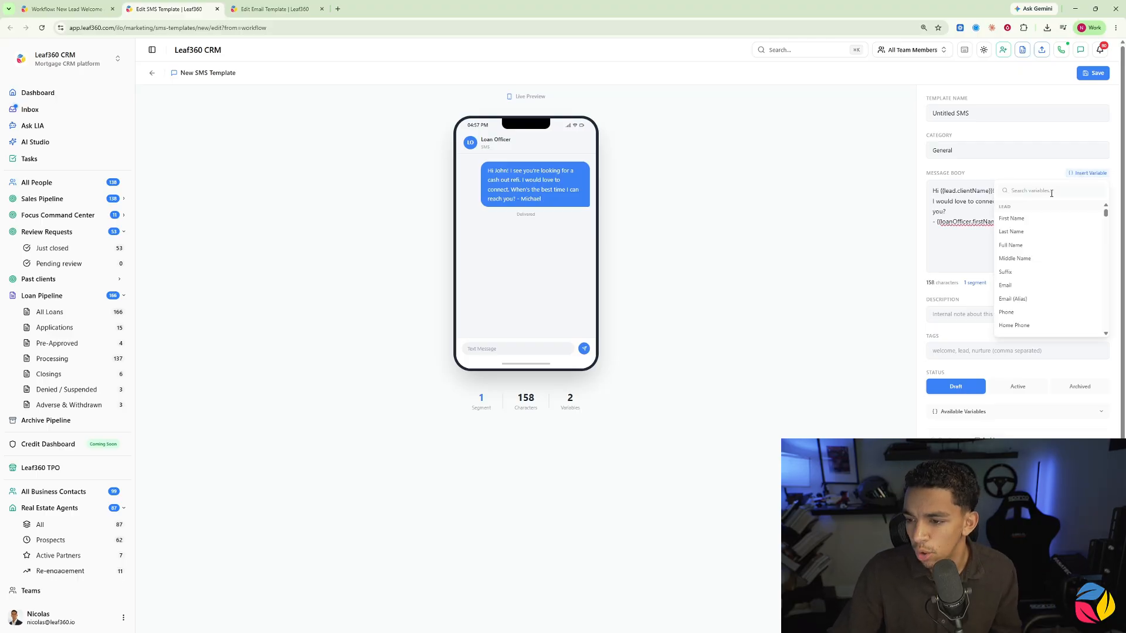
pyautogui.write('company')
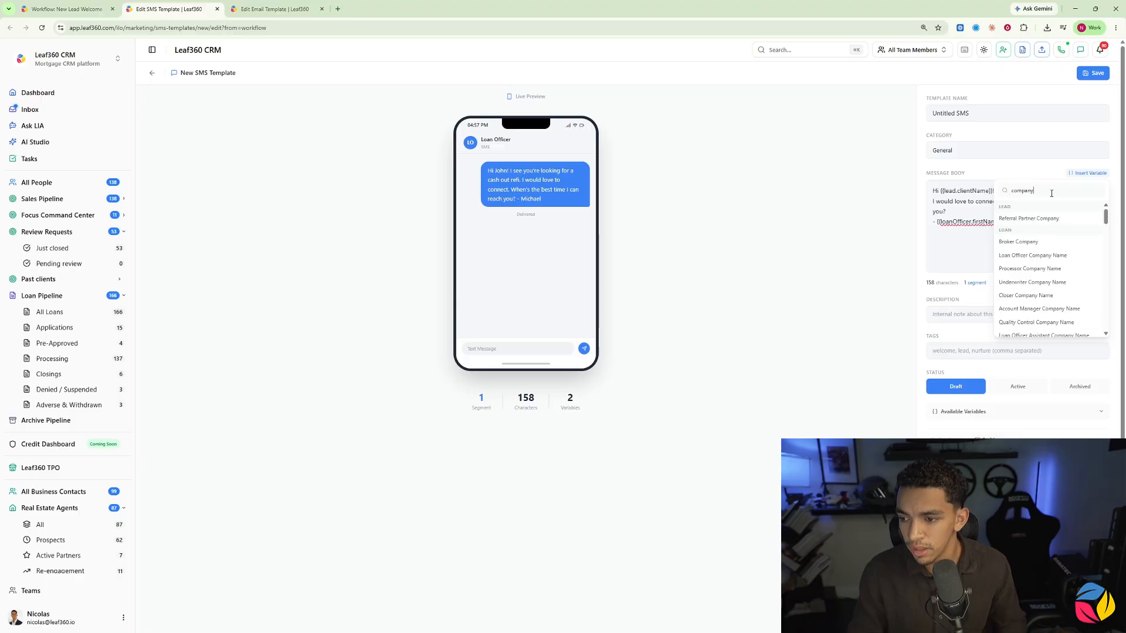
pyautogui.scroll(-5, 1032, 250)
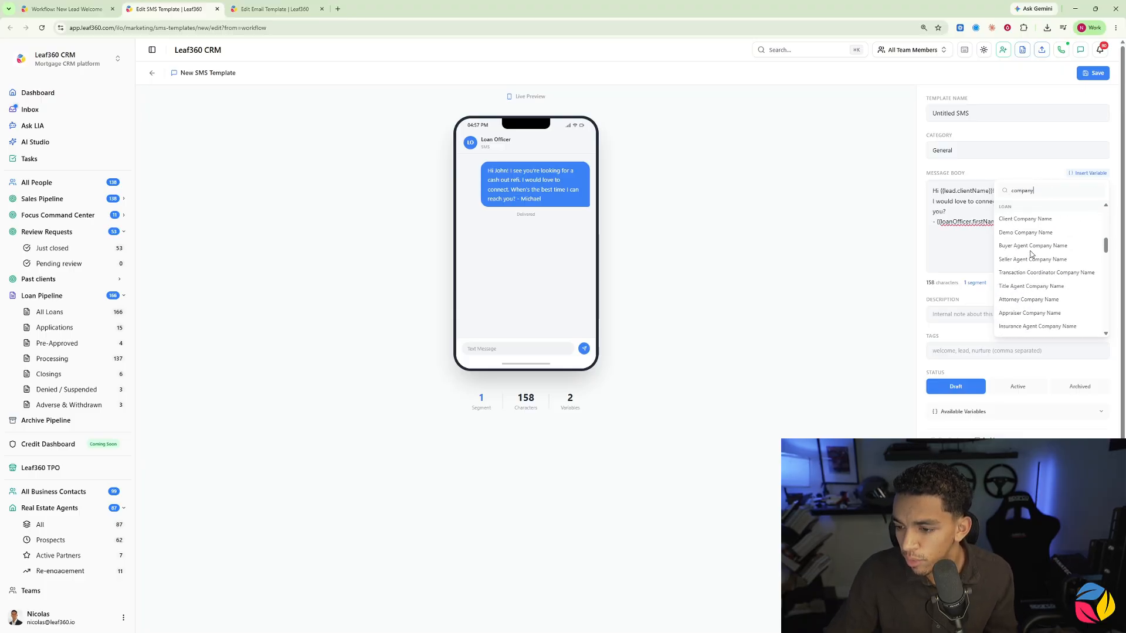
pyautogui.scroll(-8, 1038, 258)
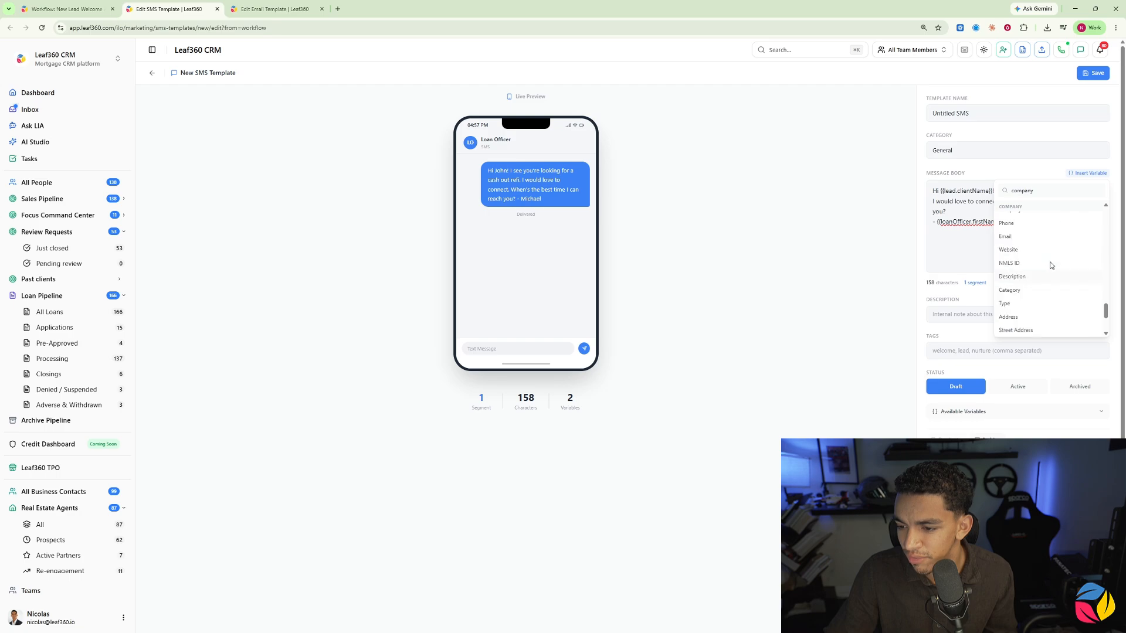
pyautogui.scroll(3, 1050, 265)
pyautogui.click(1026, 301)
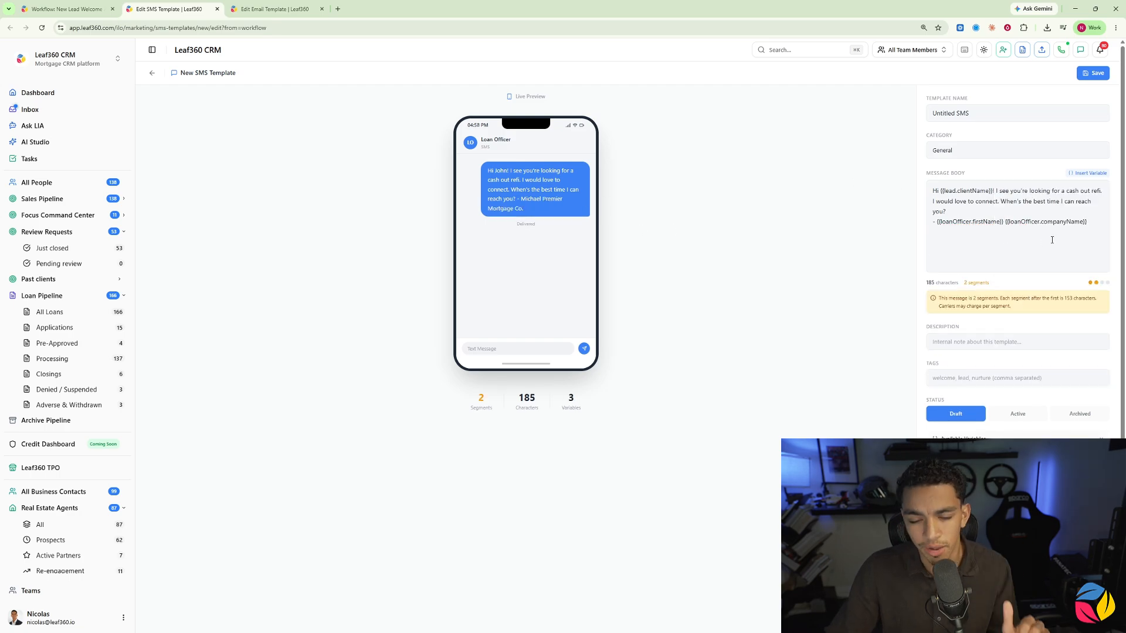
# Step: Set the SMS template's status to Active, save it, and return to the SMS templates list
pyautogui.click(1013, 413)
pyautogui.click(1094, 71)
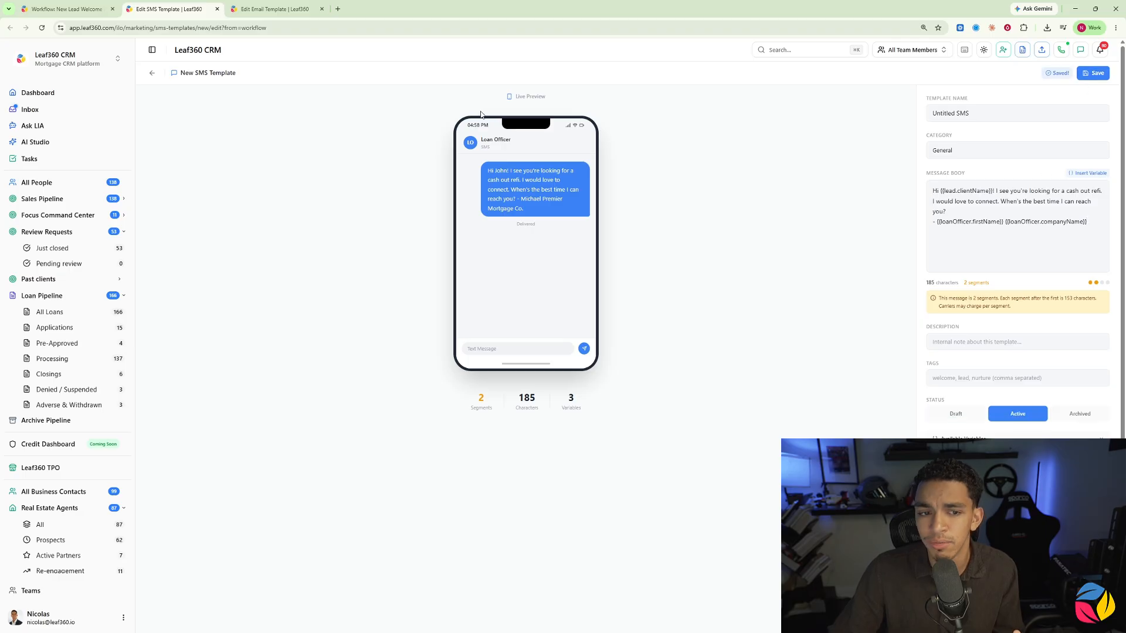
pyautogui.click(152, 73)
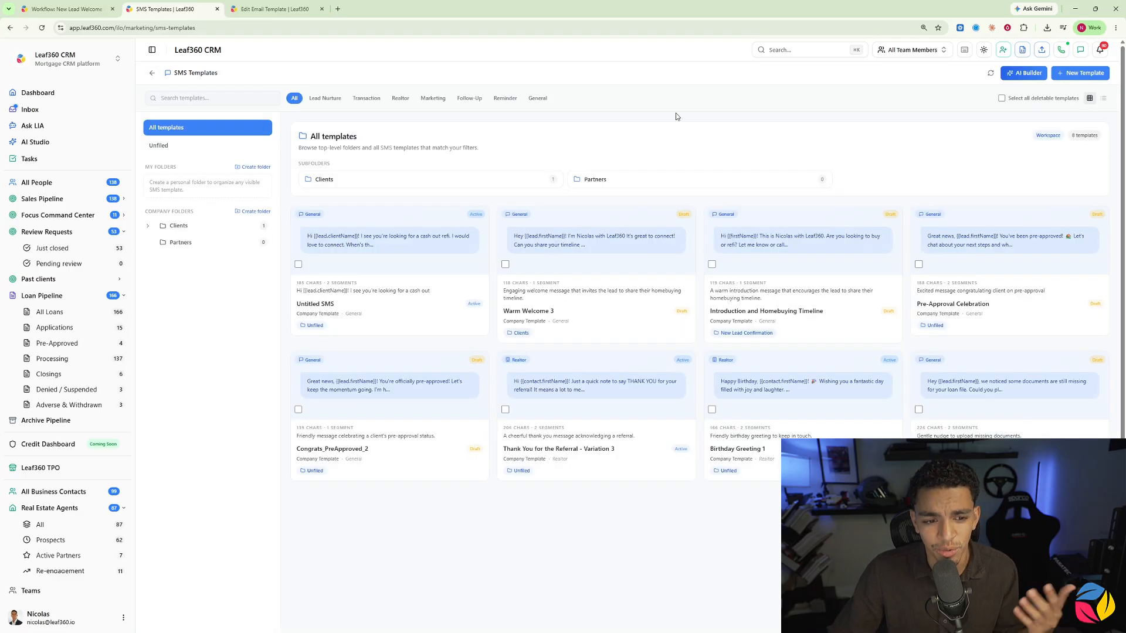
# Step: Generate SMS templates in the AI SMS Builder from the prompt "Draft an SMS for a new lead that is looking for a cash-out refinance."
pyautogui.click(1023, 73)
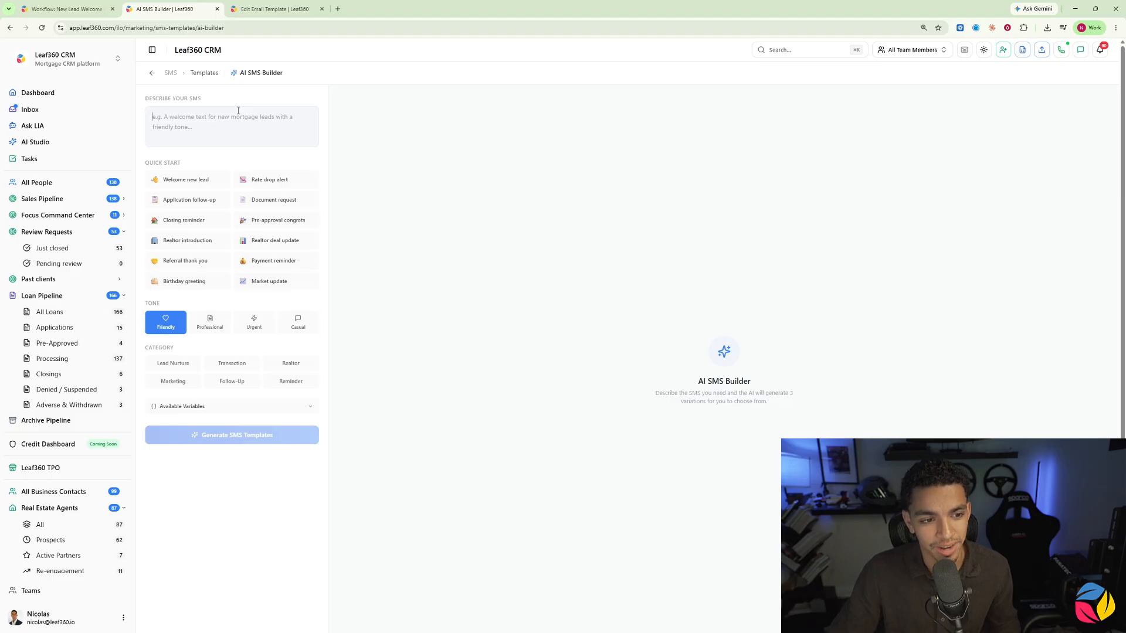
pyautogui.click(310, 136)
pyautogui.write('Draft an SMS for a new lead that is looking for a cash-out refinance.')
pyautogui.click(251, 437)
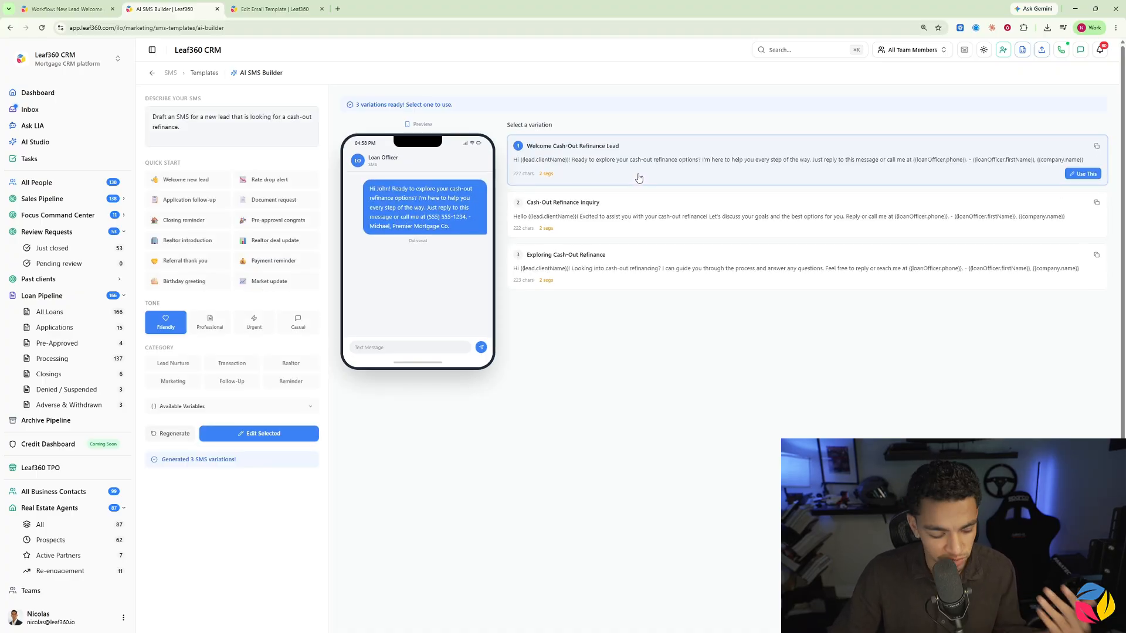
# Step: Preview the second and third generated SMS variations, and use "Exploring Cash-Out Refinance" for a new template
pyautogui.click(637, 223)
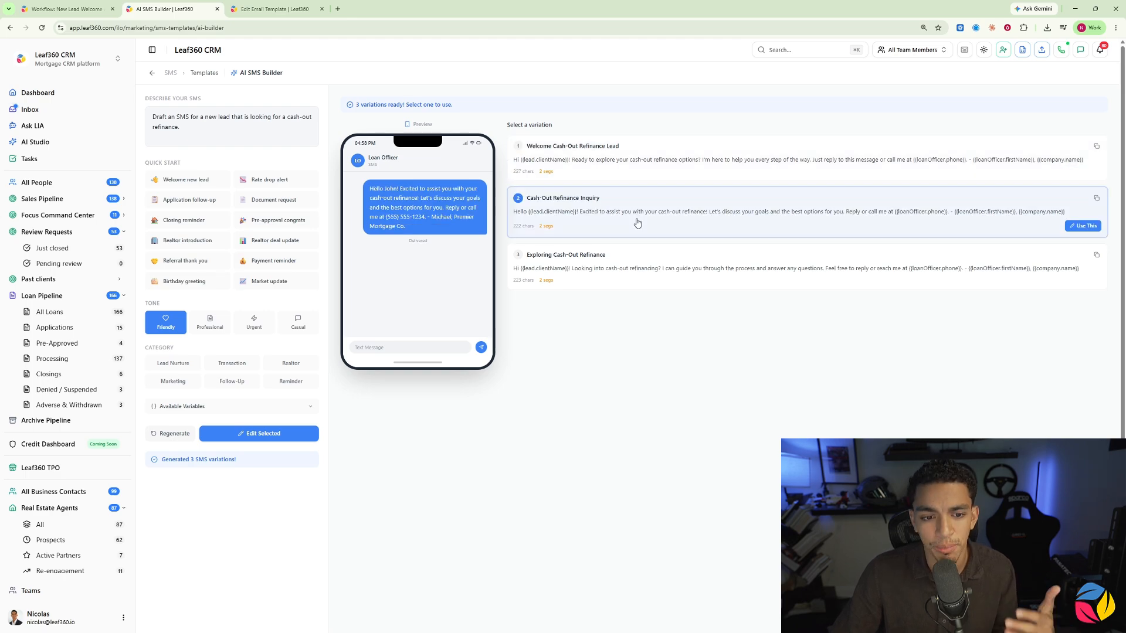
pyautogui.click(623, 268)
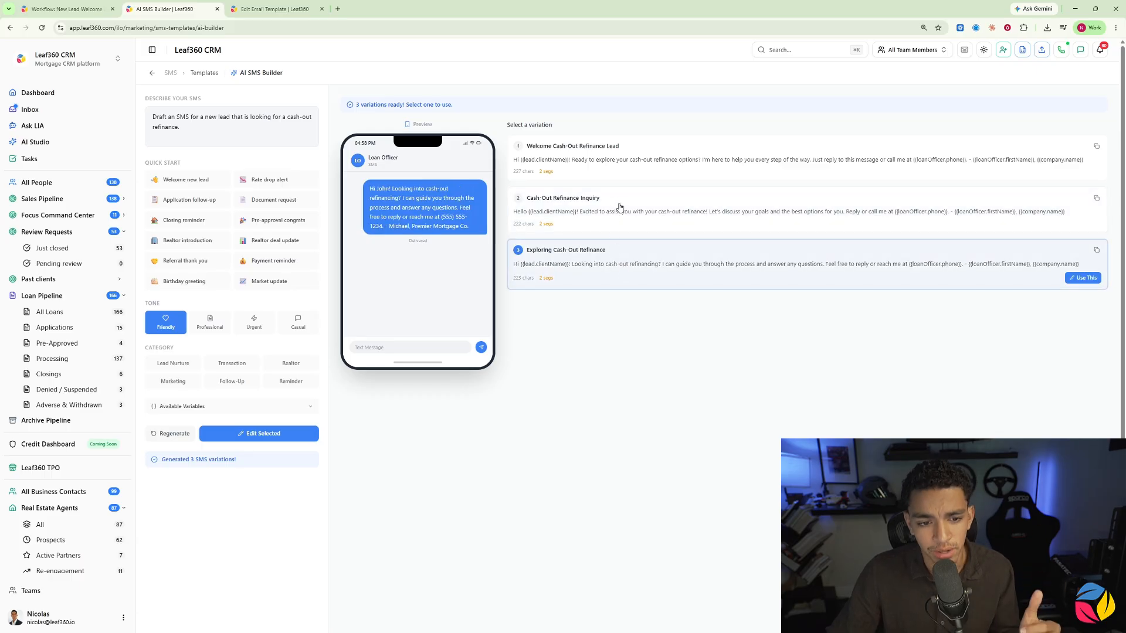
pyautogui.click(1084, 278)
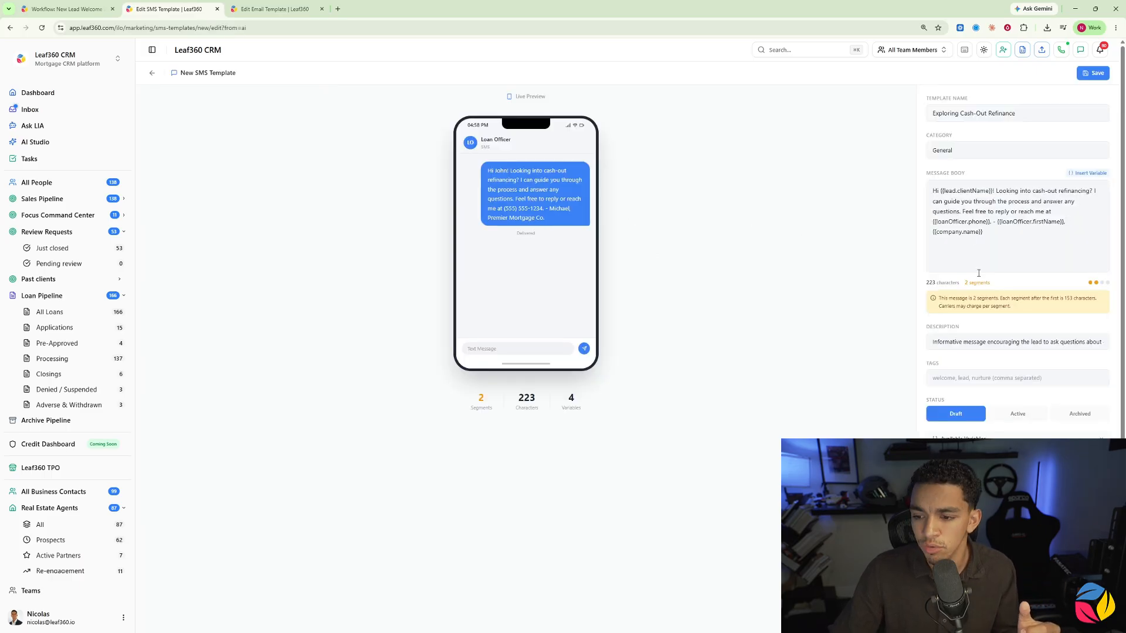
# Step: Return to the New Lead Welcome Automation workflow, save it without choosing an SMS template, and reload the page
pyautogui.click(67, 9)
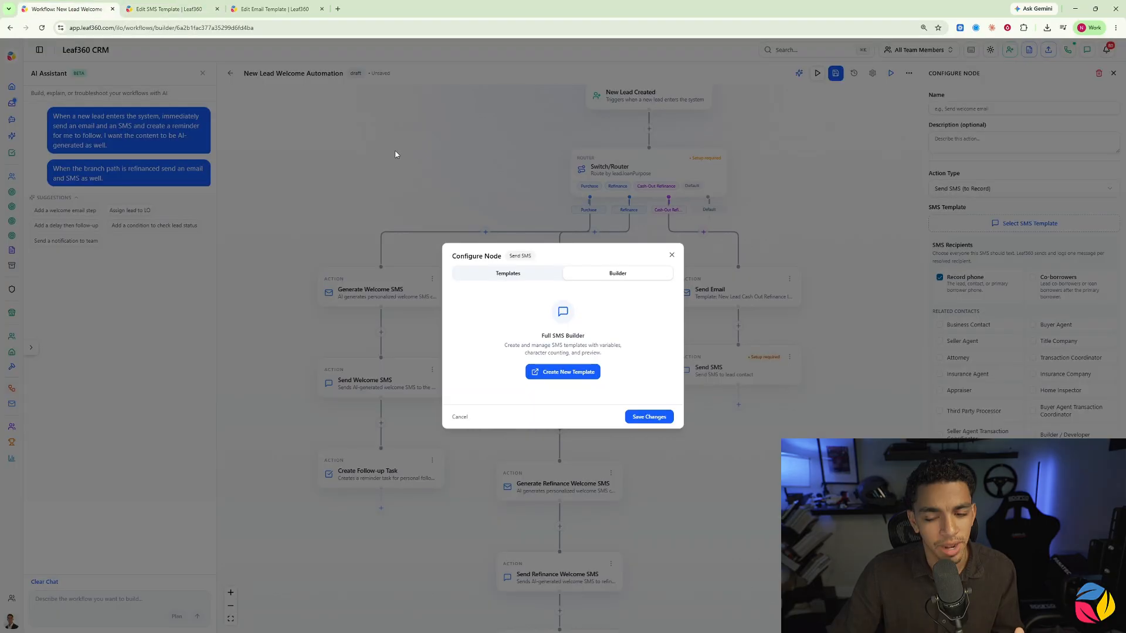
pyautogui.click(671, 255)
pyautogui.click(835, 73)
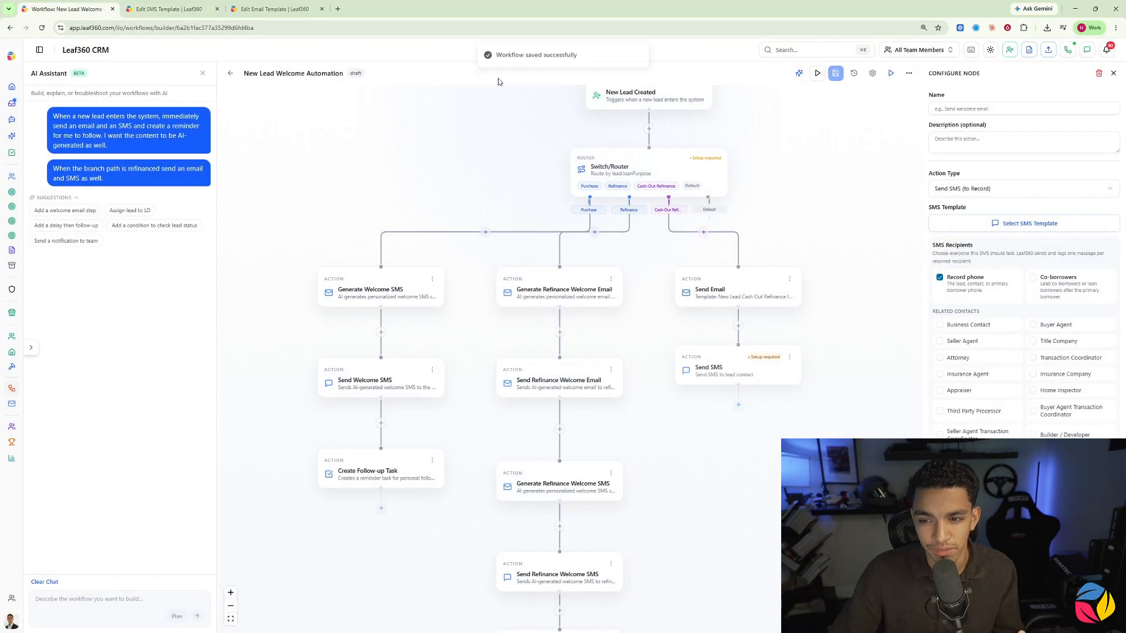
pyautogui.click(41, 28)
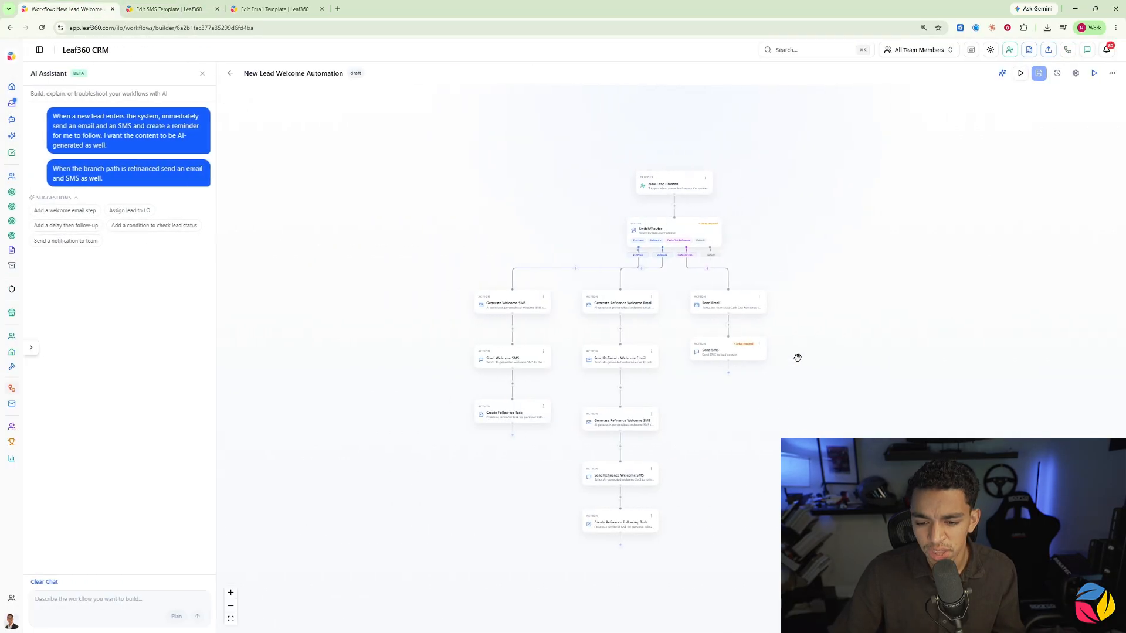
# Step: Assign the "Untitled SMS" template to the Send SMS action in the Cash-Out Refinance branch and close its configuration
pyautogui.click(726, 354)
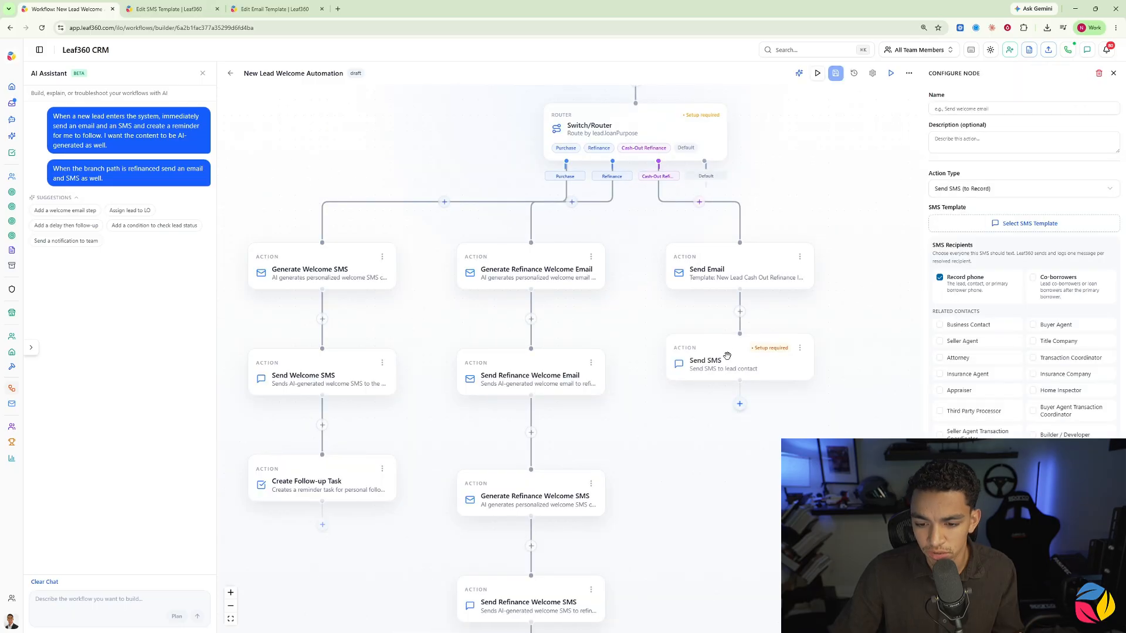
pyautogui.click(1022, 226)
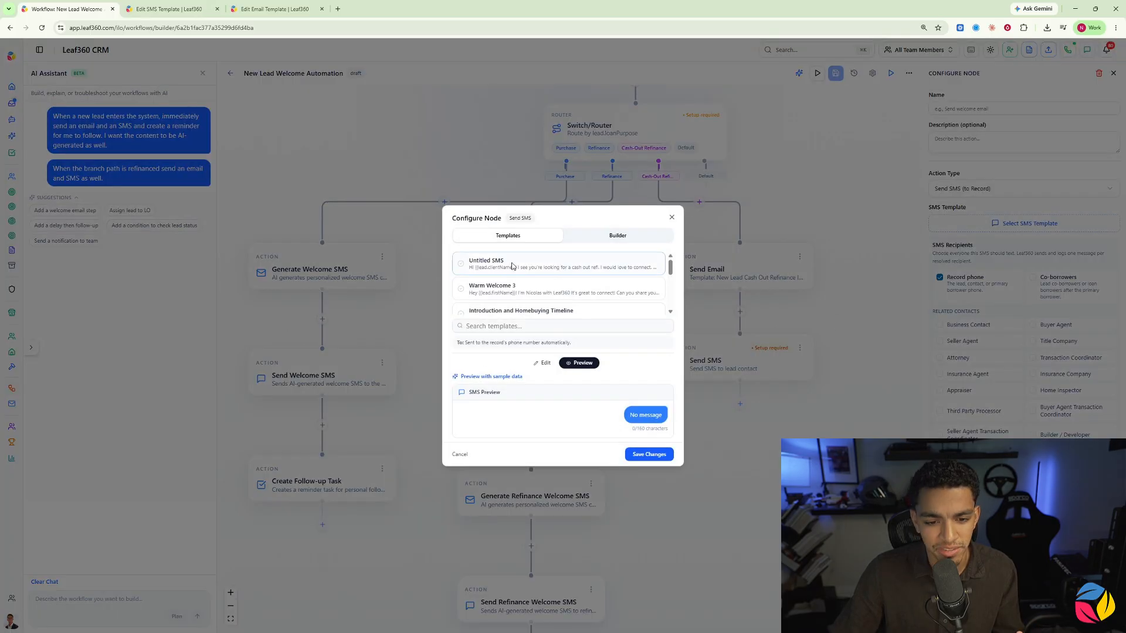
pyautogui.click(512, 265)
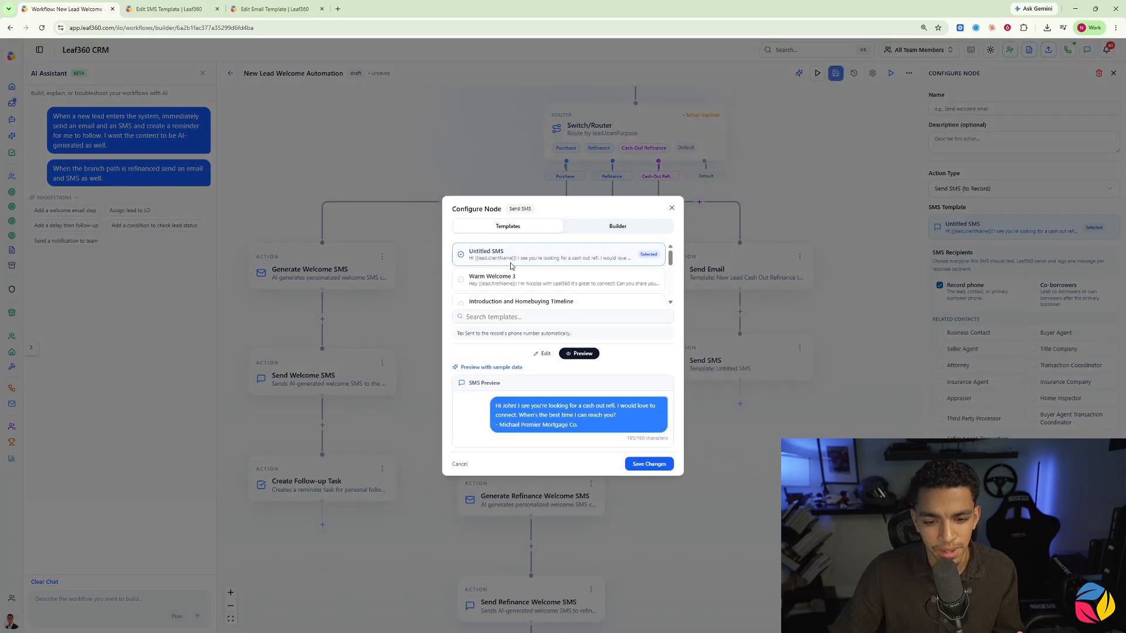
pyautogui.click(661, 468)
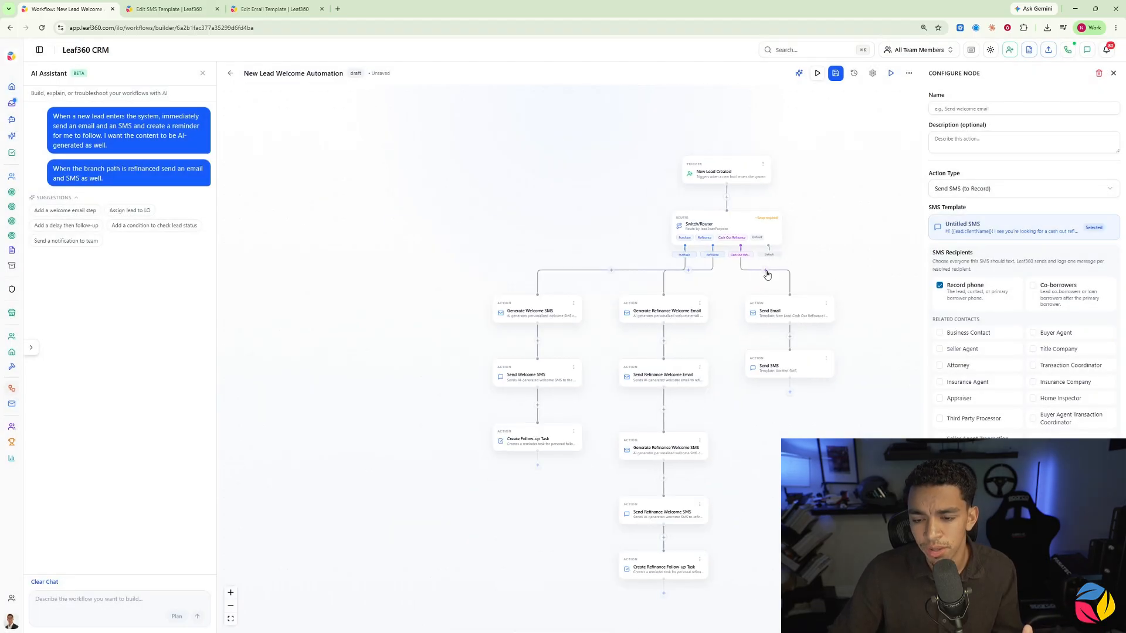
pyautogui.click(833, 250)
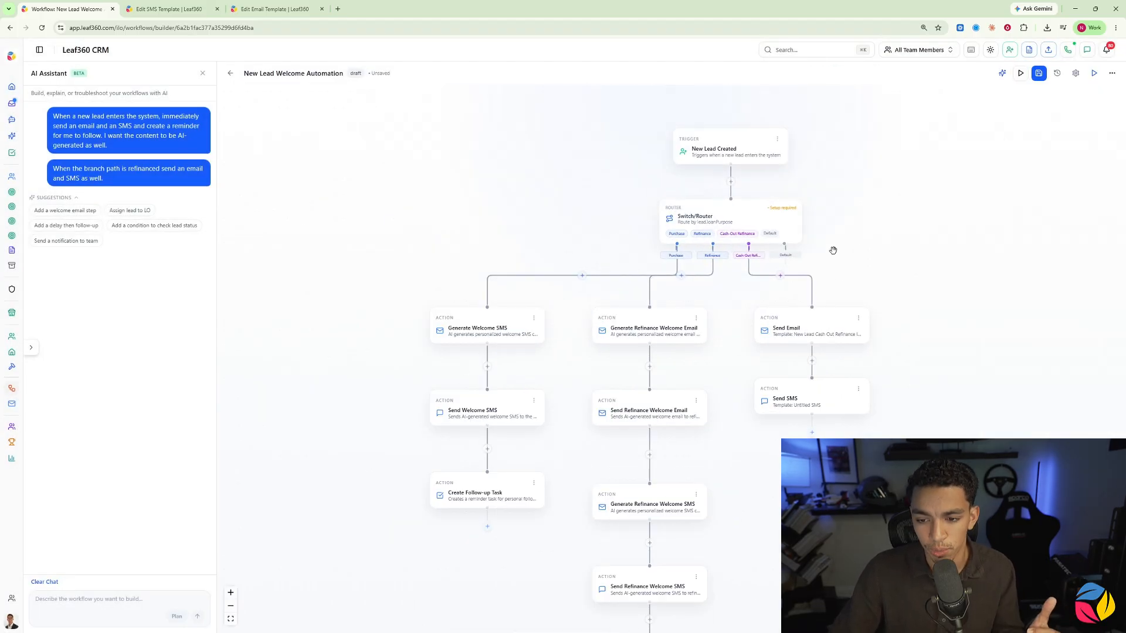
# Step: Add a Send SMS action to the router's Default branch and assign it the "Warm Welcome 3" template
pyautogui.click(786, 270)
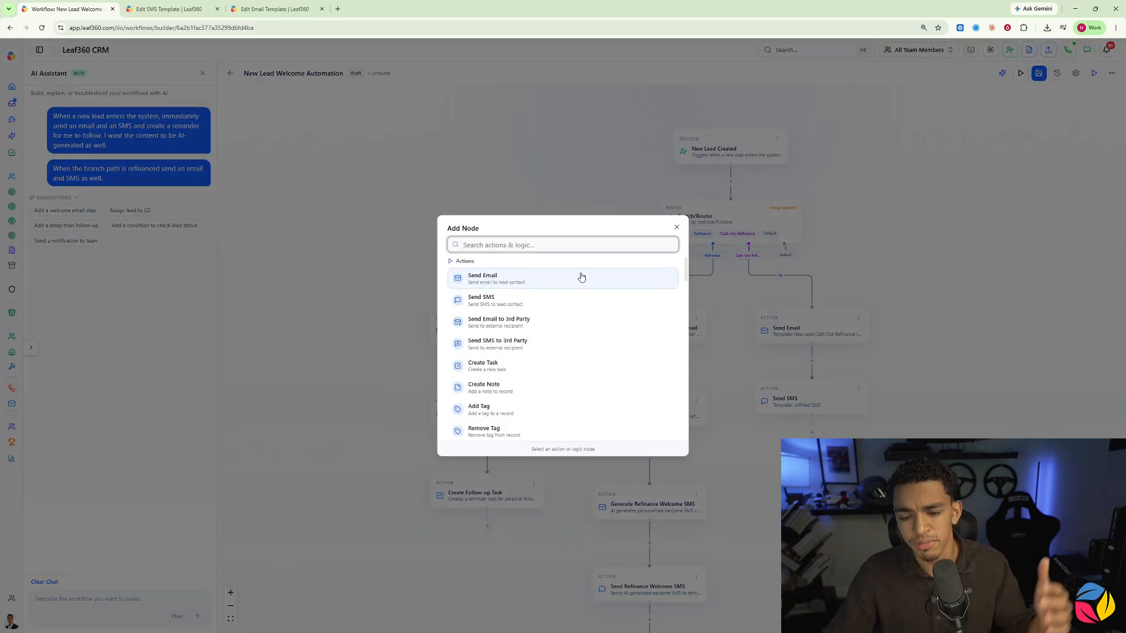
pyautogui.click(502, 306)
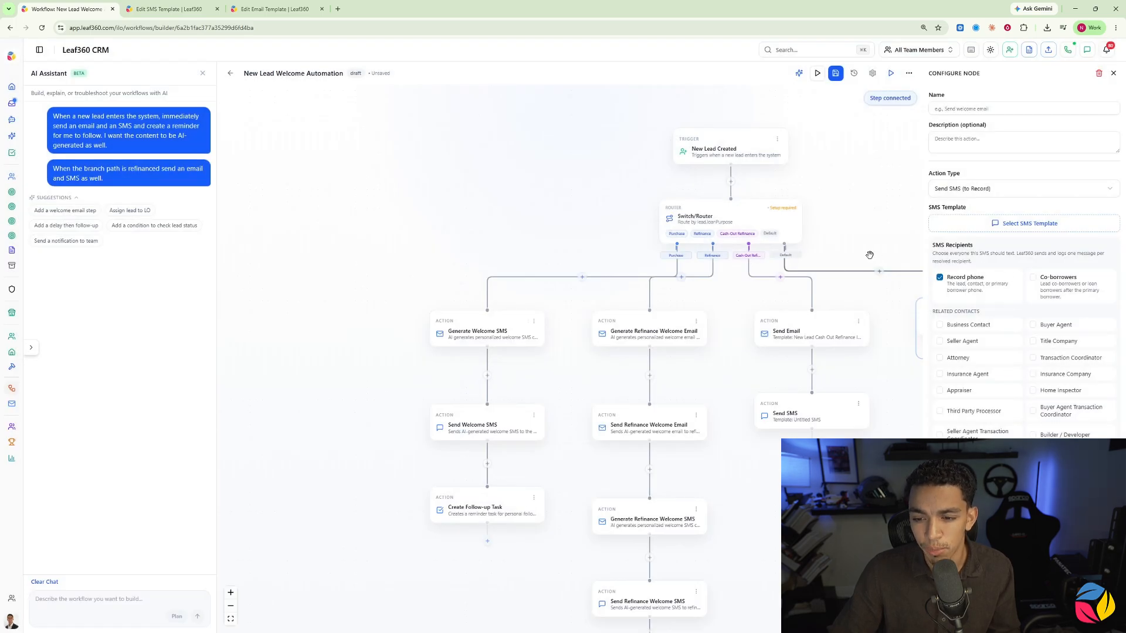
pyautogui.click(1000, 228)
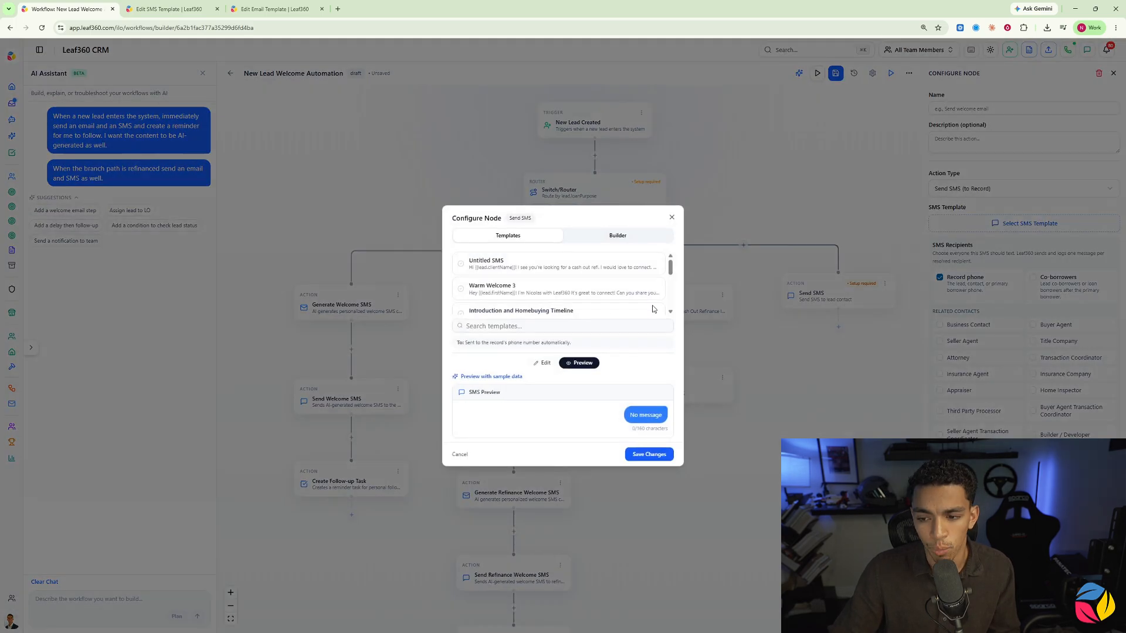
pyautogui.click(560, 293)
pyautogui.click(799, 361)
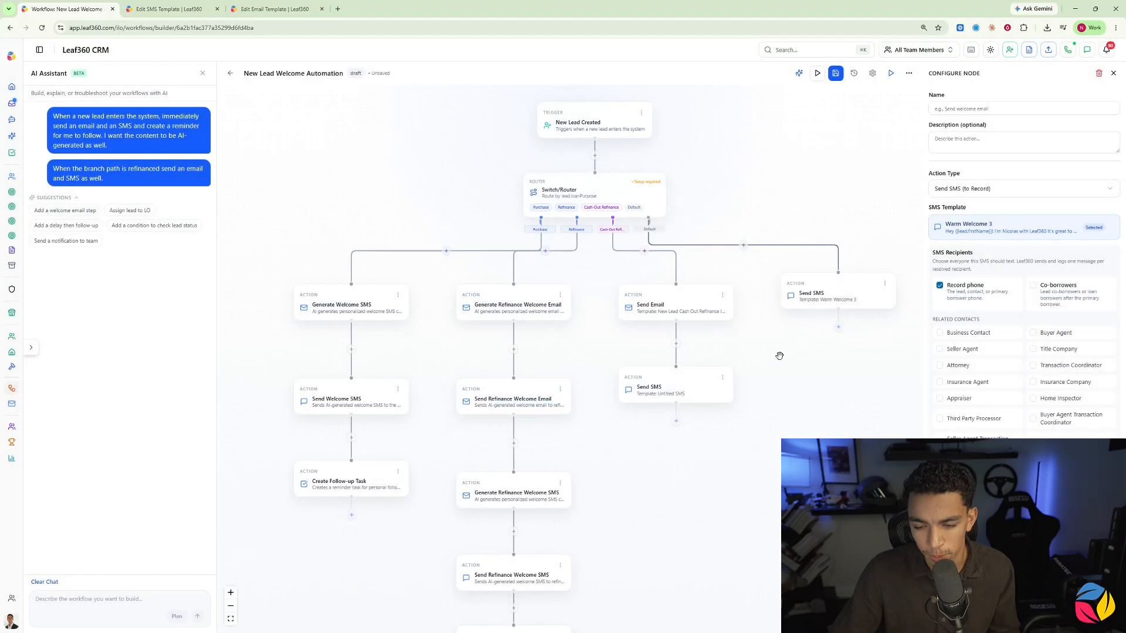
# Step: Save the New Lead Welcome Automation workflow and close the Default branch's Send SMS configuration
pyautogui.scroll(-3, 813, 329)
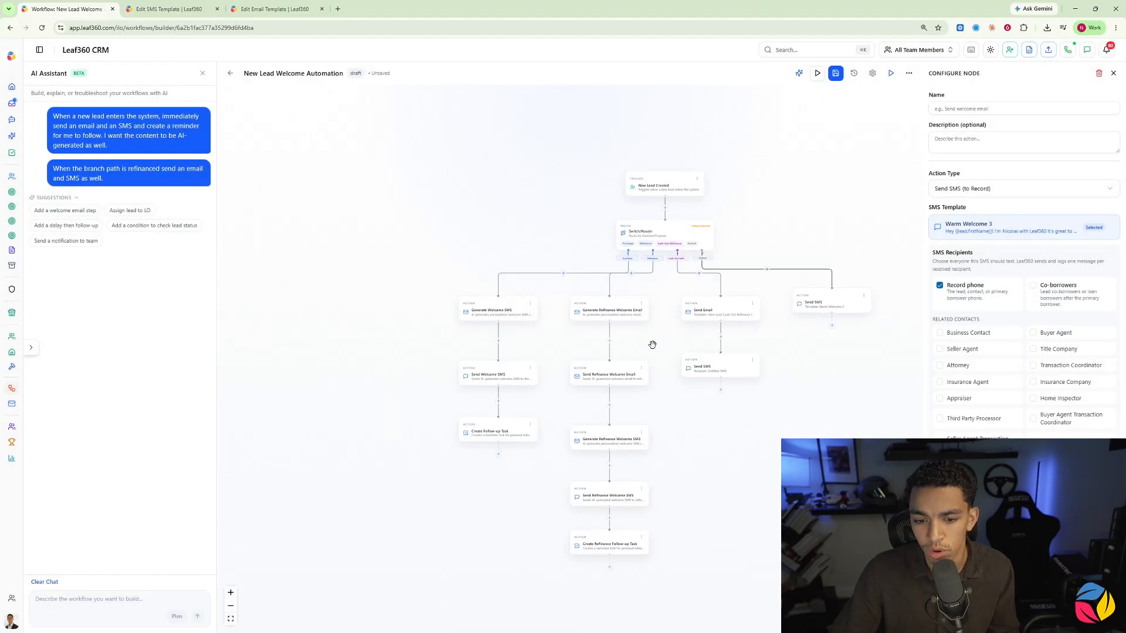
pyautogui.click(835, 73)
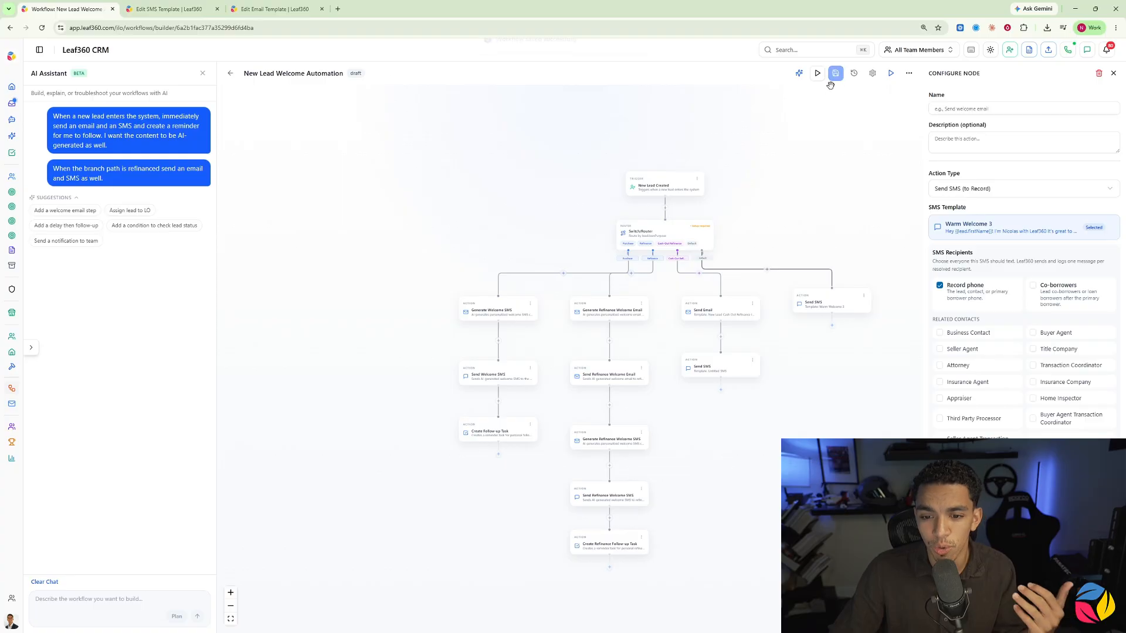
pyautogui.scroll(3, 650, 207)
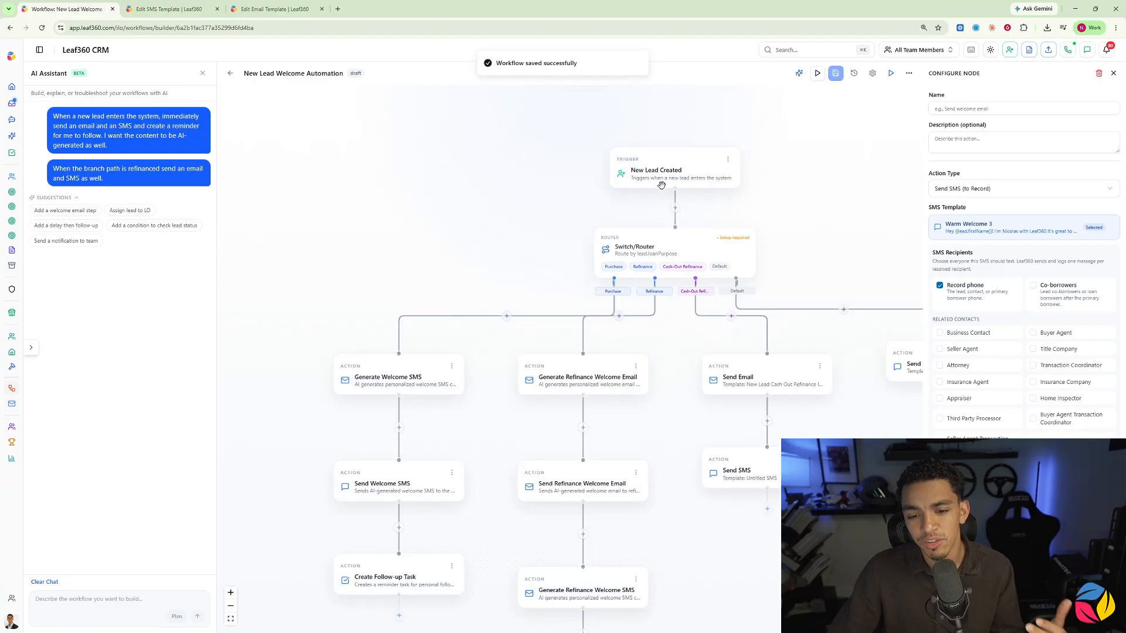
pyautogui.scroll(-3, 679, 201)
pyautogui.scroll(3, 660, 193)
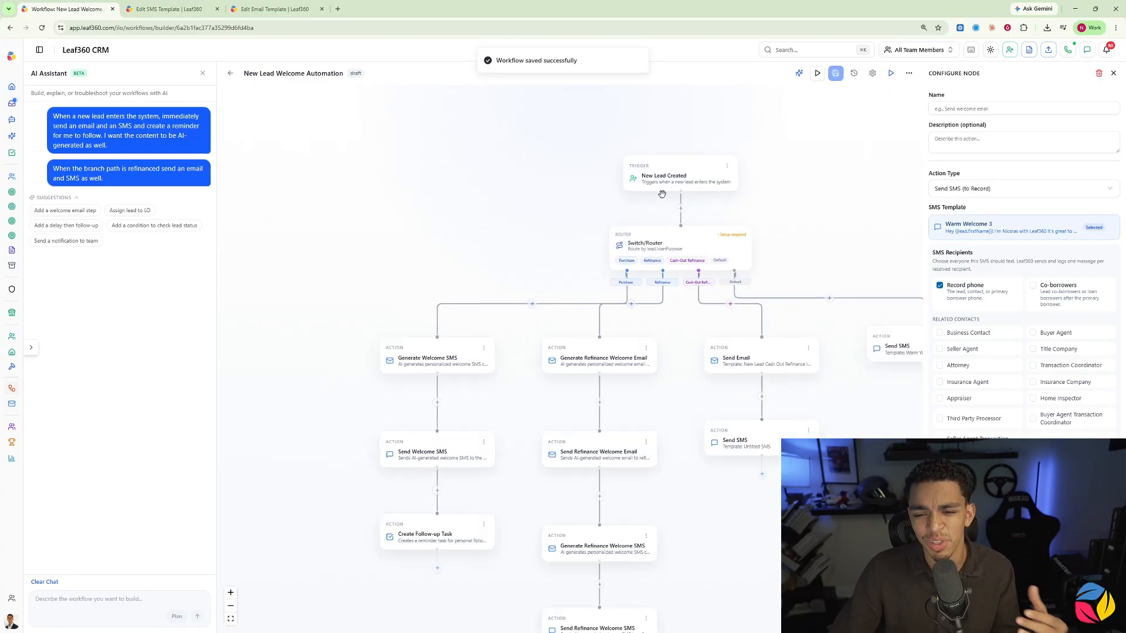
pyautogui.click(1113, 74)
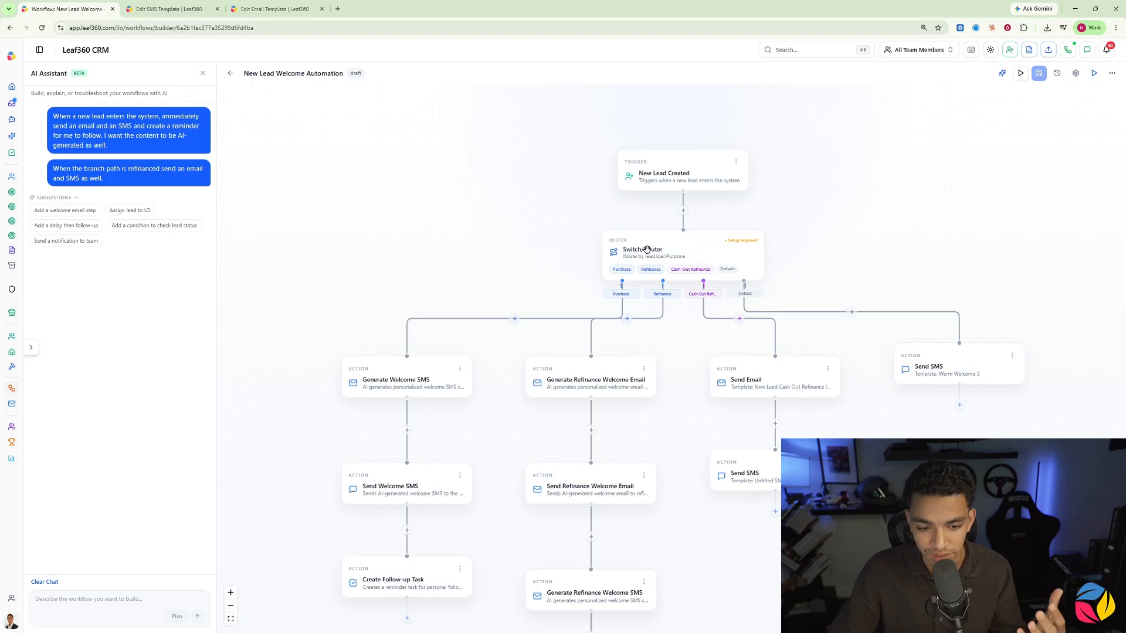
# Step: Examine the action and logic nodes that can be added after the Cash-Out Refinance branch's Send SMS action
pyautogui.scroll(-3, 634, 326)
pyautogui.scroll(2, 636, 307)
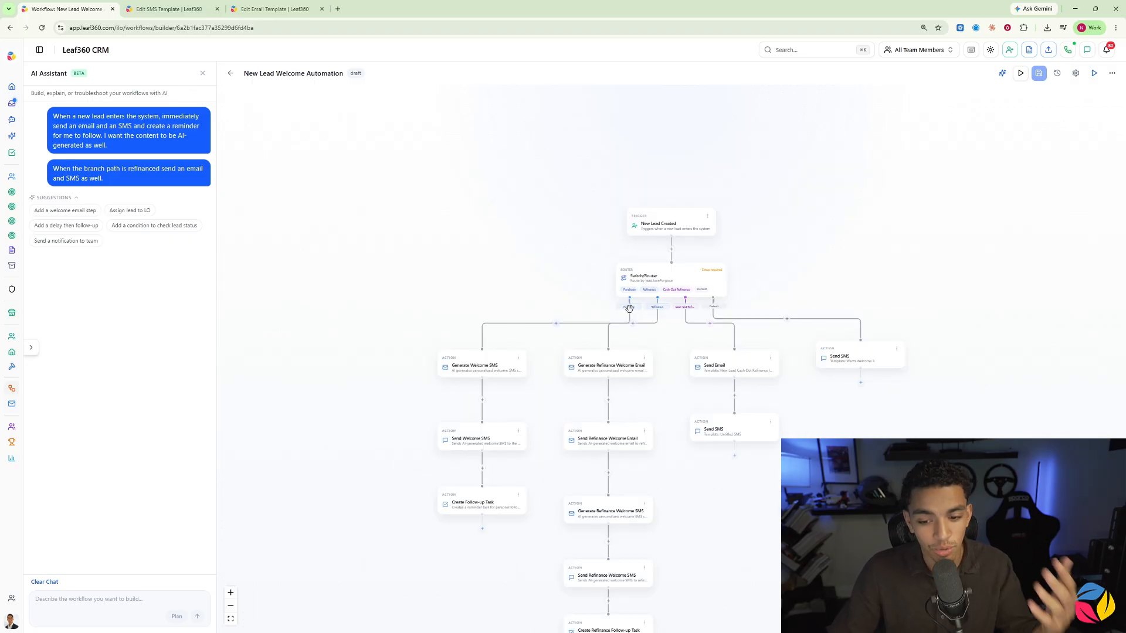
pyautogui.moveTo(651, 471); pyautogui.dragTo(626, 336)
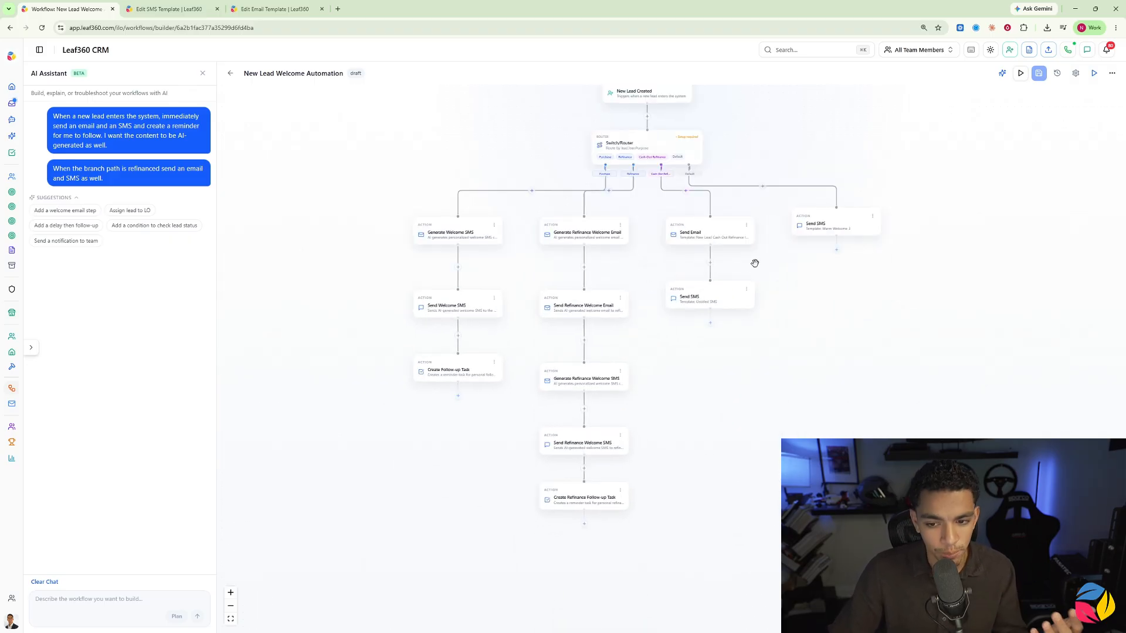
pyautogui.click(710, 322)
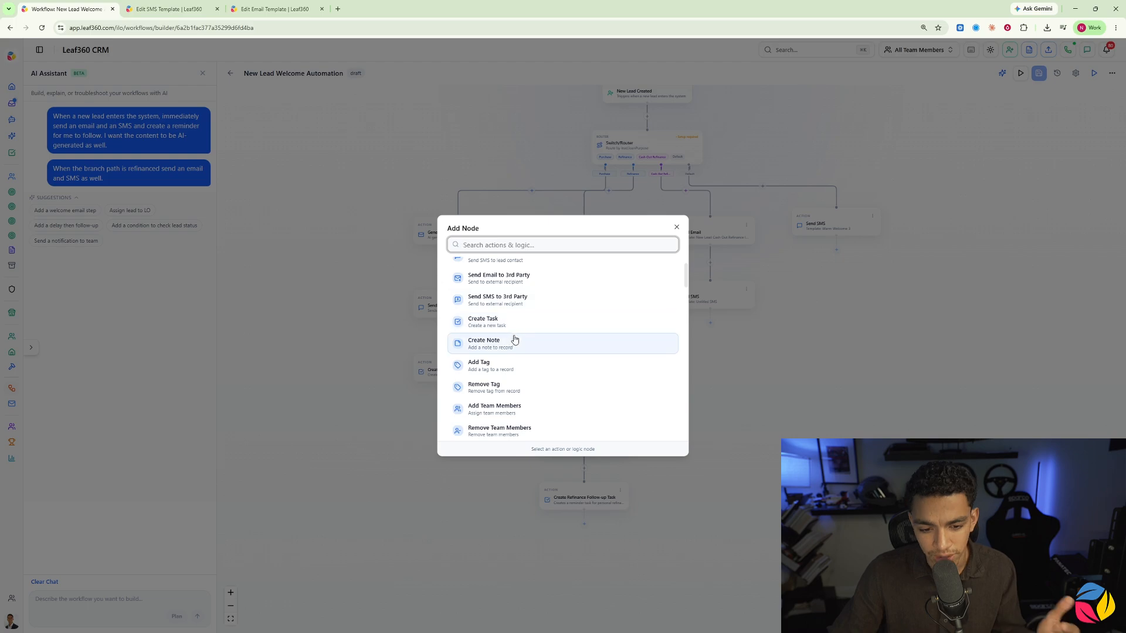
pyautogui.scroll(-2, 512, 338)
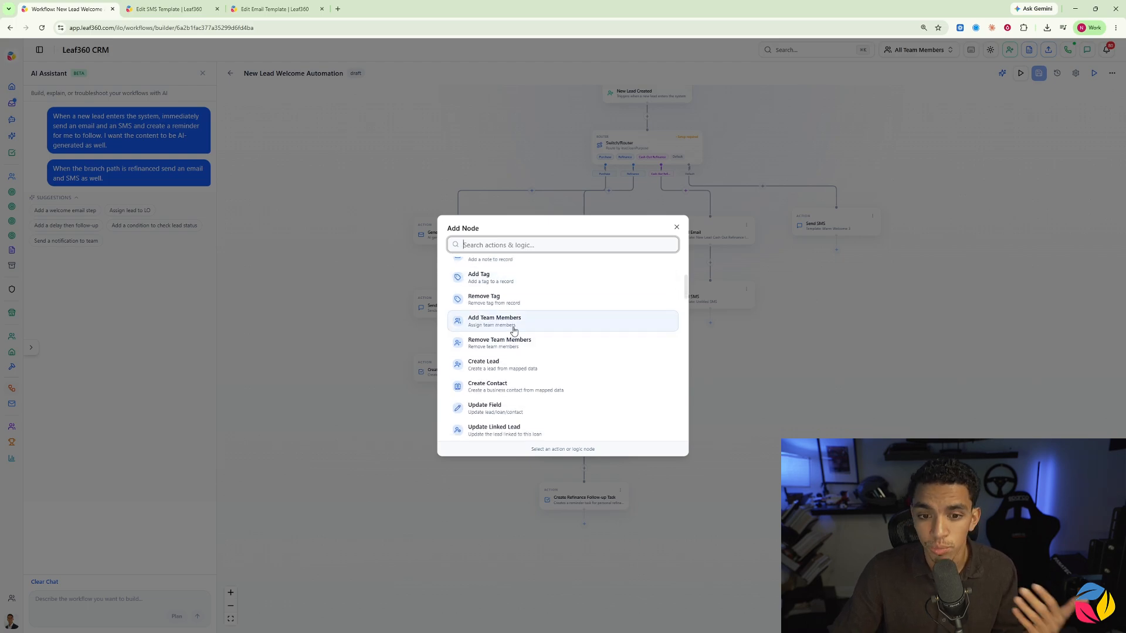
pyautogui.scroll(-2, 490, 325)
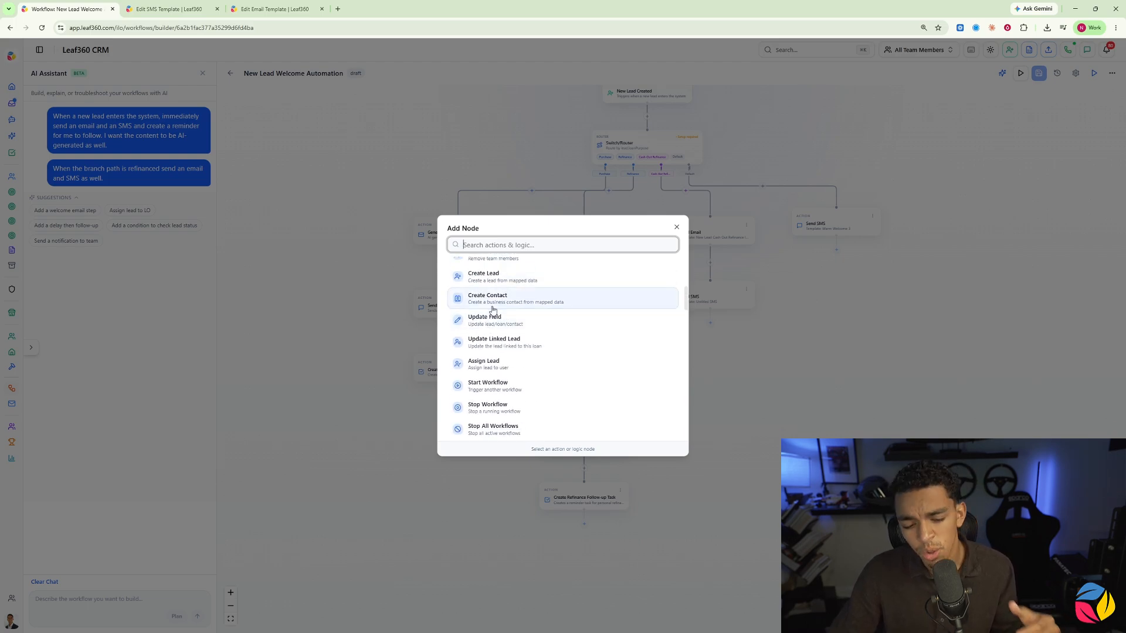
pyautogui.scroll(-2, 528, 303)
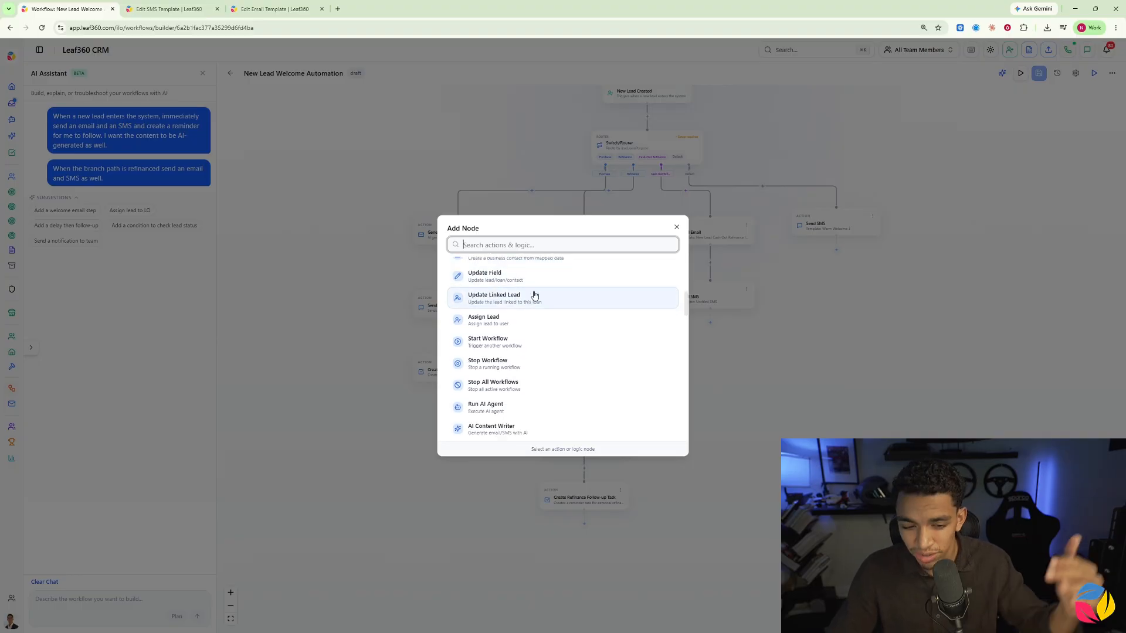
pyautogui.scroll(-2, 528, 311)
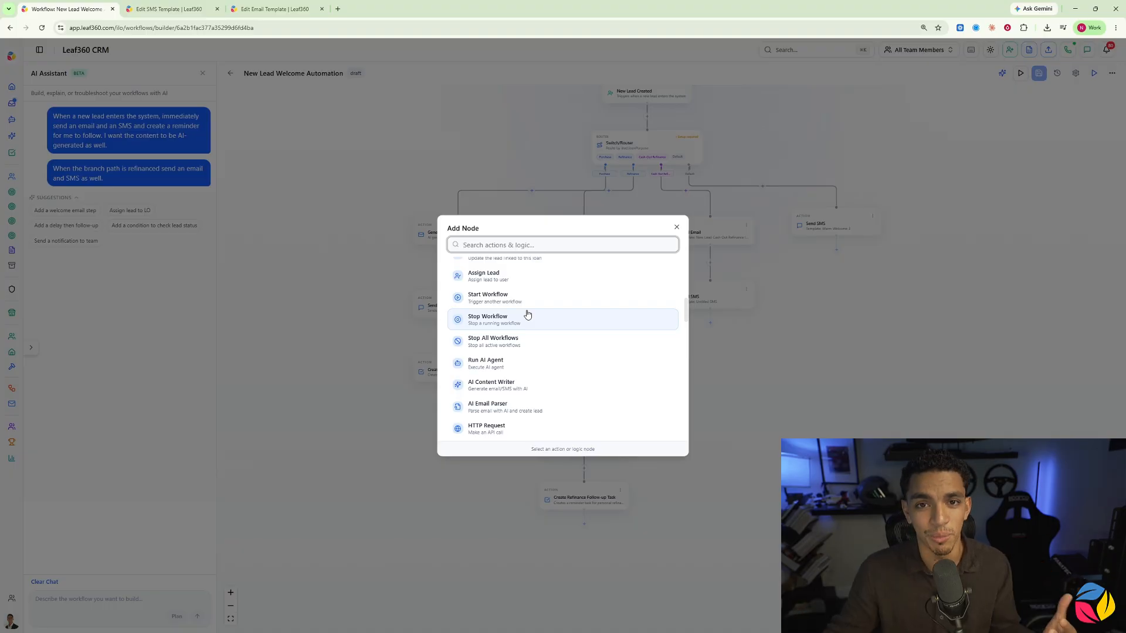
pyautogui.scroll(-2, 531, 322)
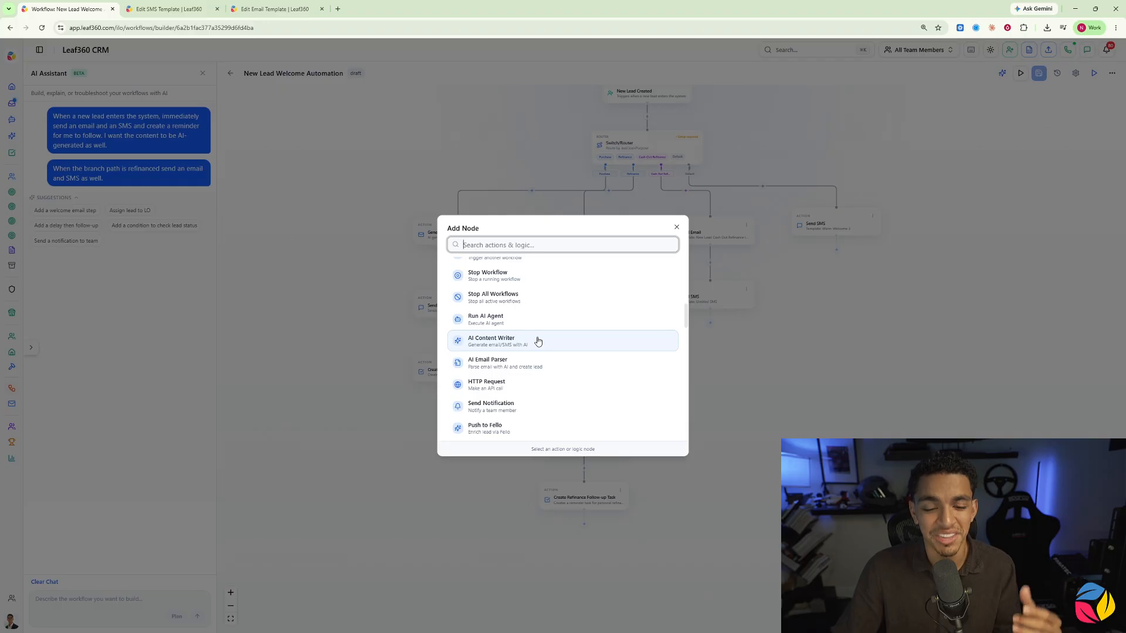
pyautogui.scroll(-4, 567, 345)
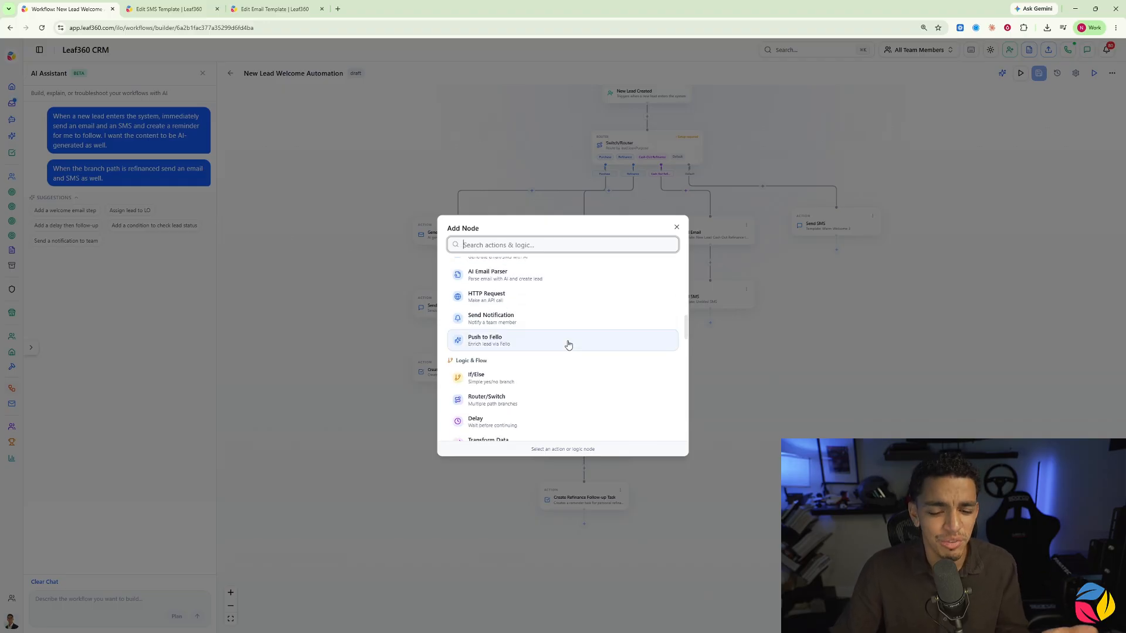
pyautogui.scroll(-2, 543, 326)
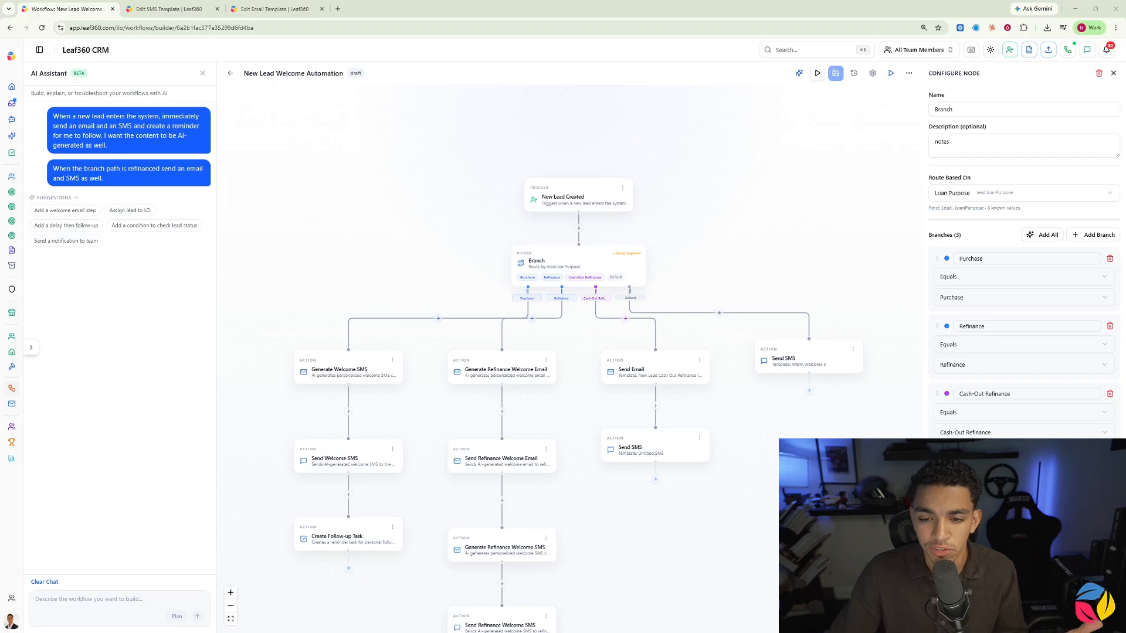
# Step: Test the workflow in Dry run mode against a real test lead found by name
pyautogui.click(817, 73)
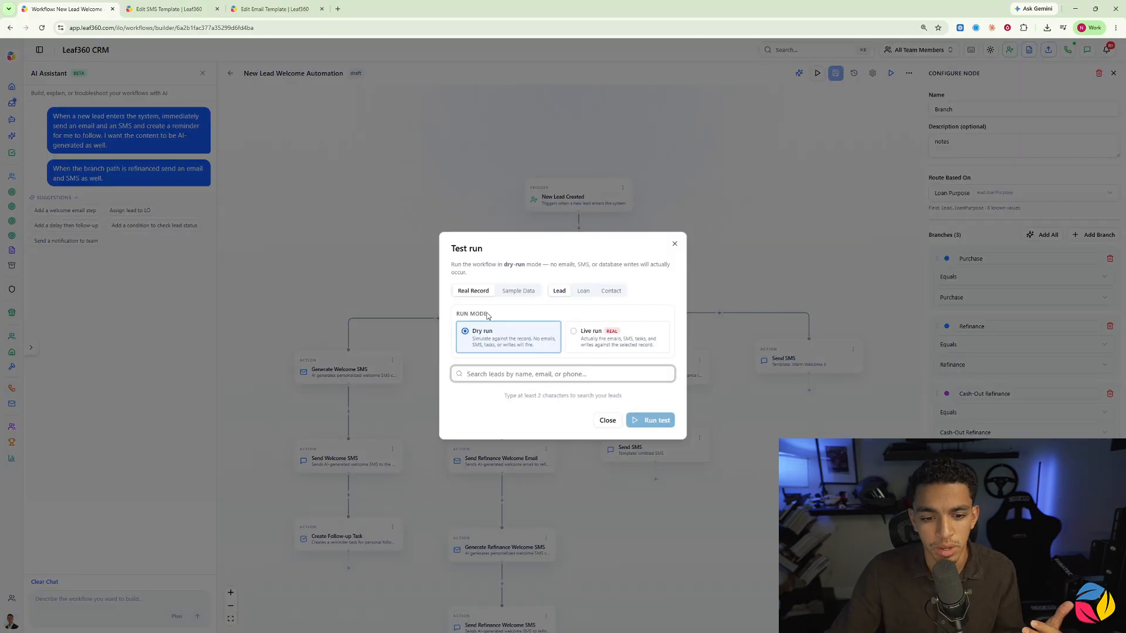
pyautogui.write('nico')
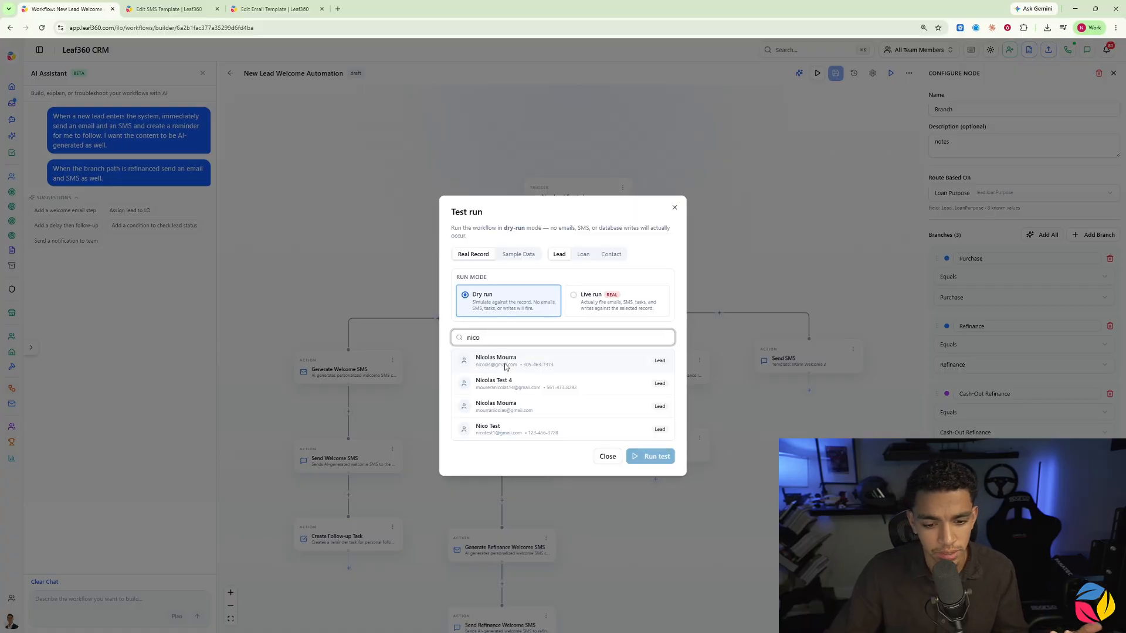
pyautogui.click(501, 382)
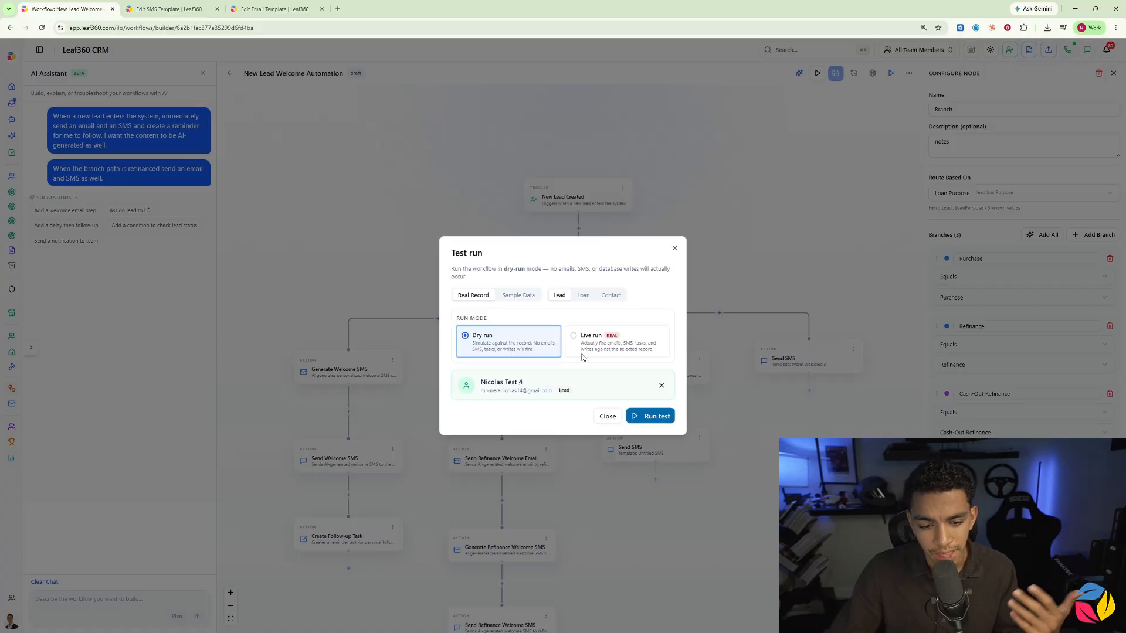
pyautogui.click(652, 416)
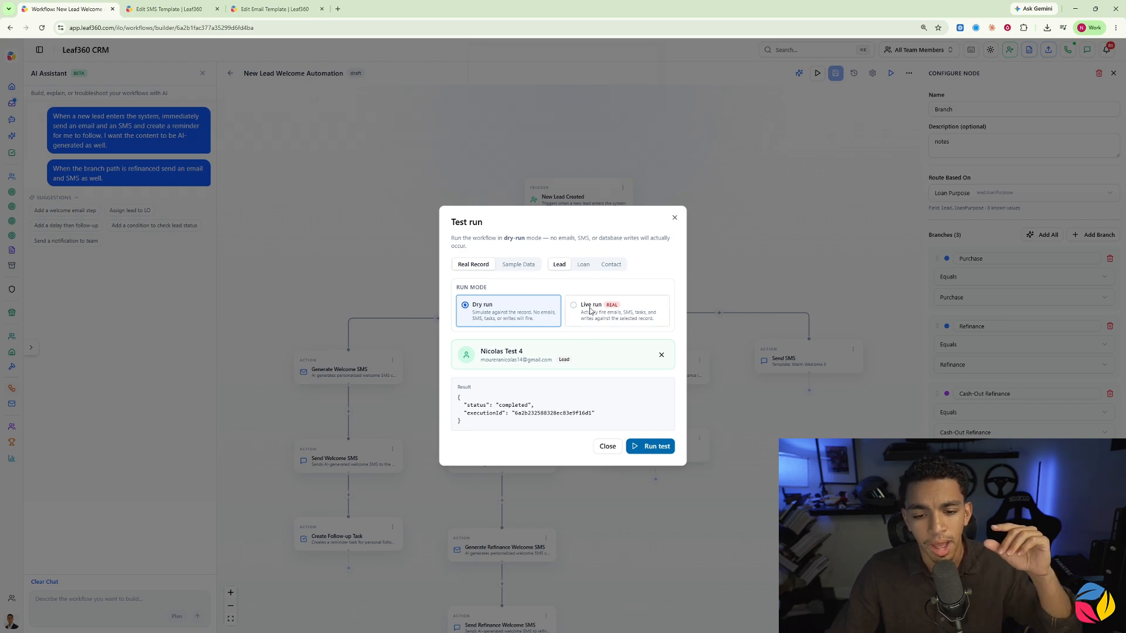
# Step: Run the workflow test in Live run mode against a different lead record, confirm the run, and close the test dialog
pyautogui.click(574, 306)
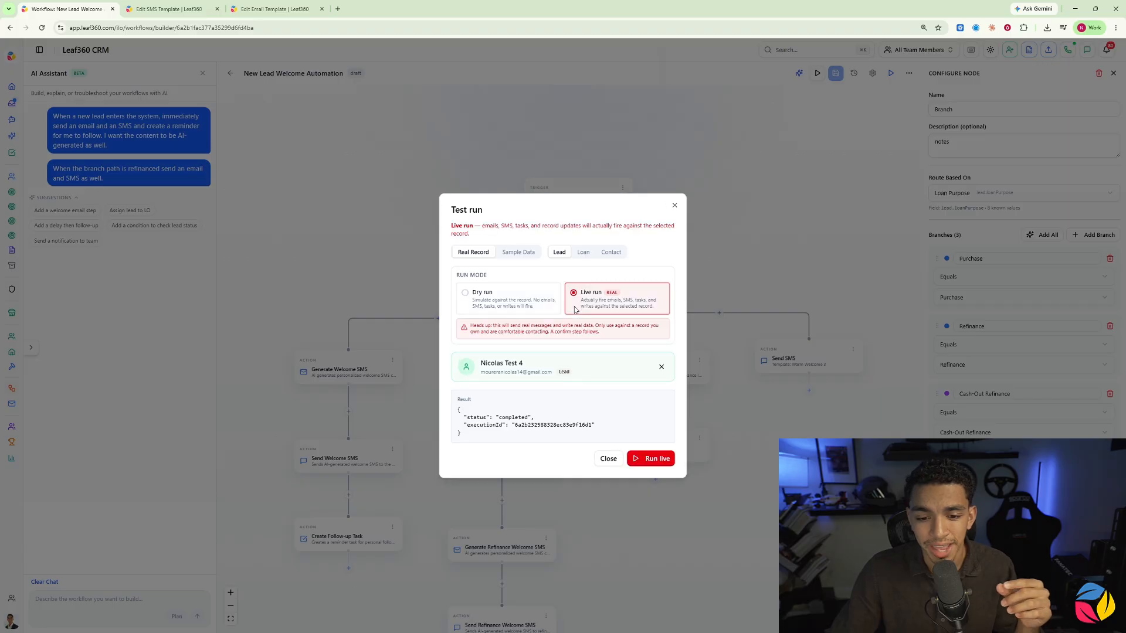
pyautogui.click(661, 368)
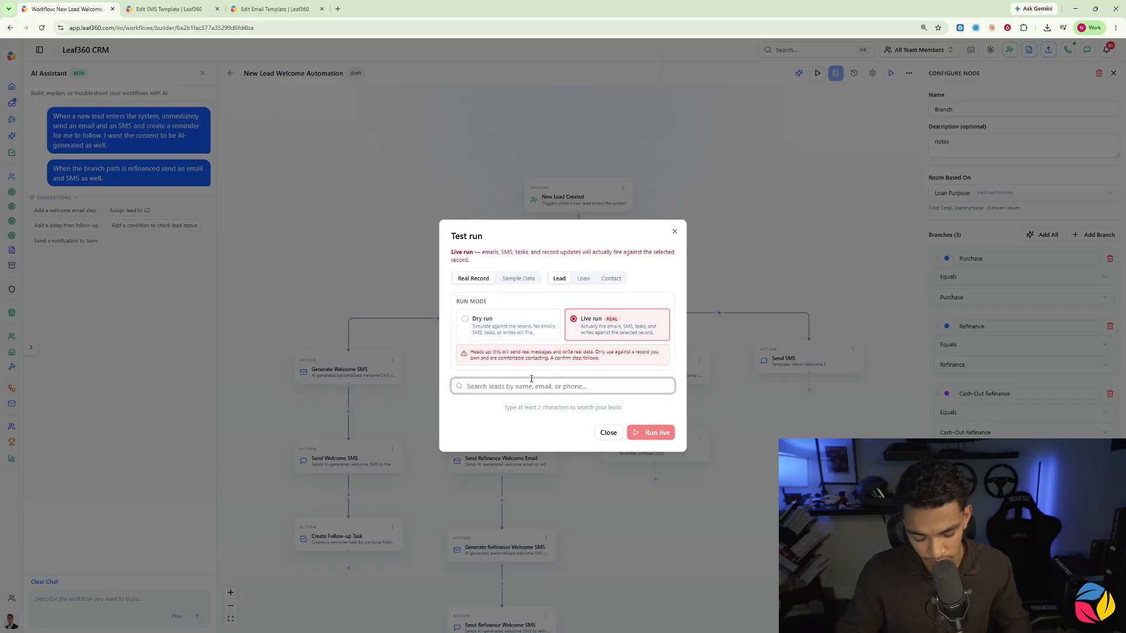
pyautogui.write('nico')
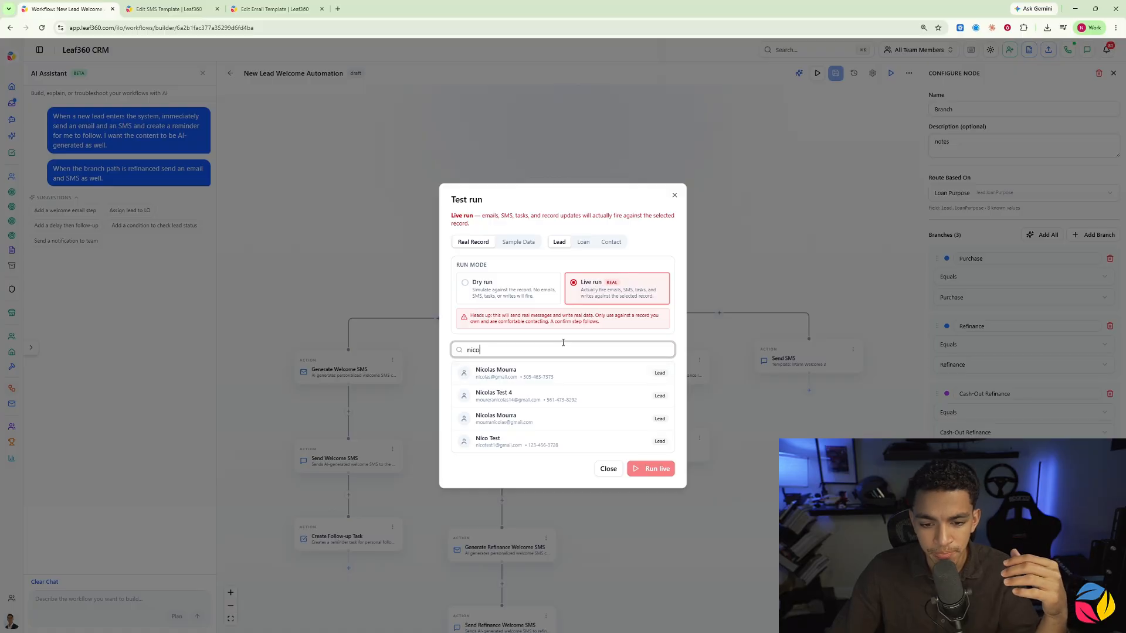
pyautogui.click(448, 387)
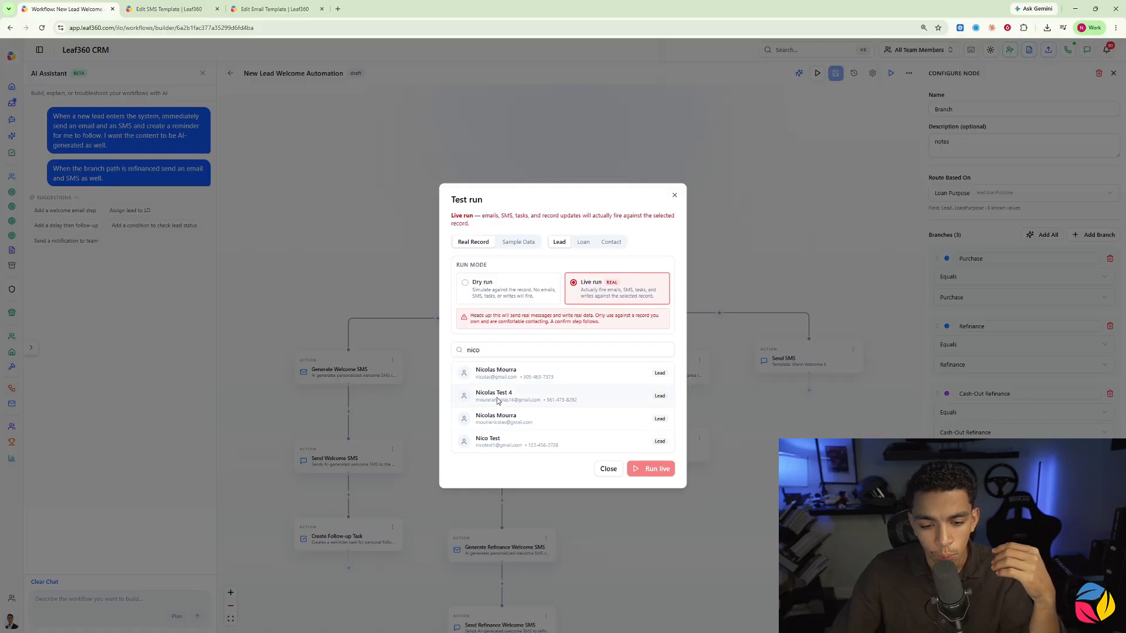
pyautogui.click(487, 380)
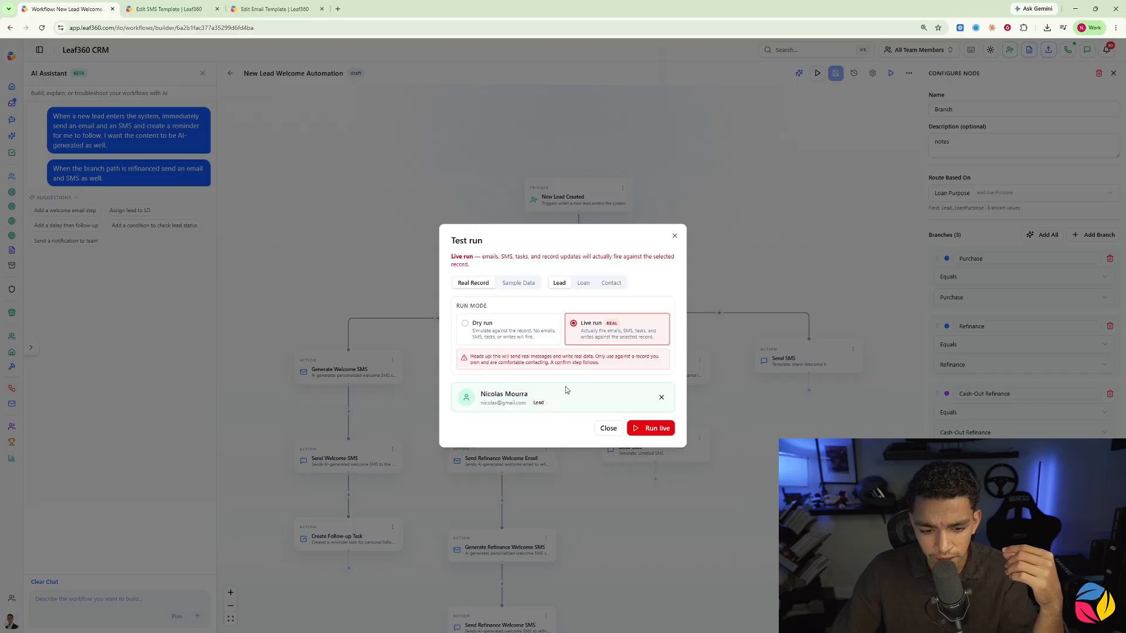
pyautogui.click(645, 427)
pyautogui.click(635, 397)
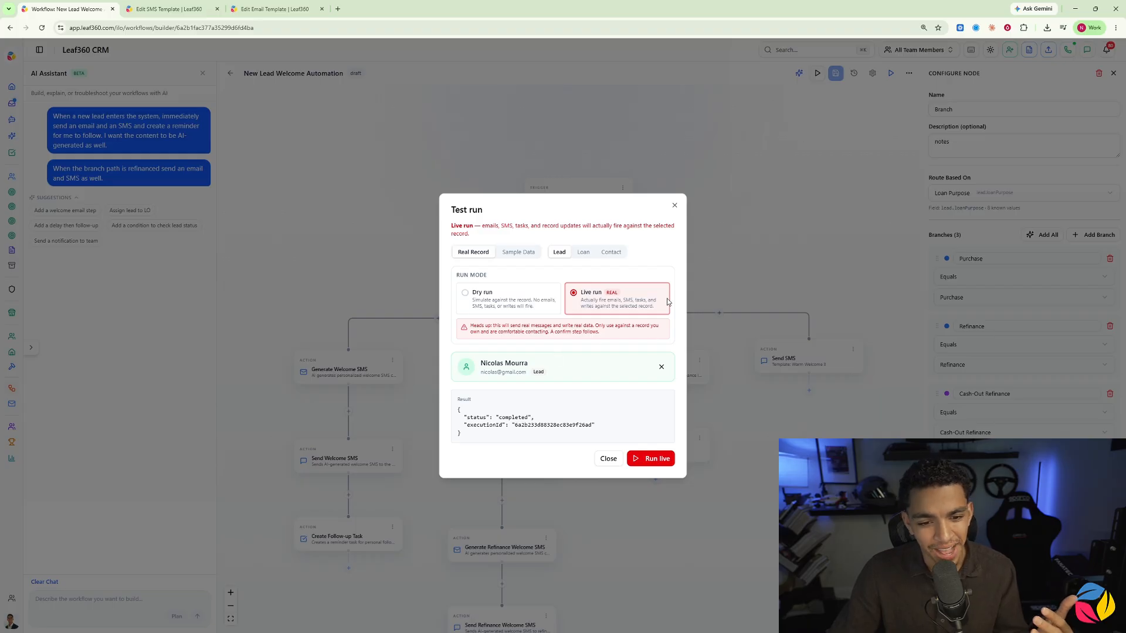
pyautogui.click(675, 205)
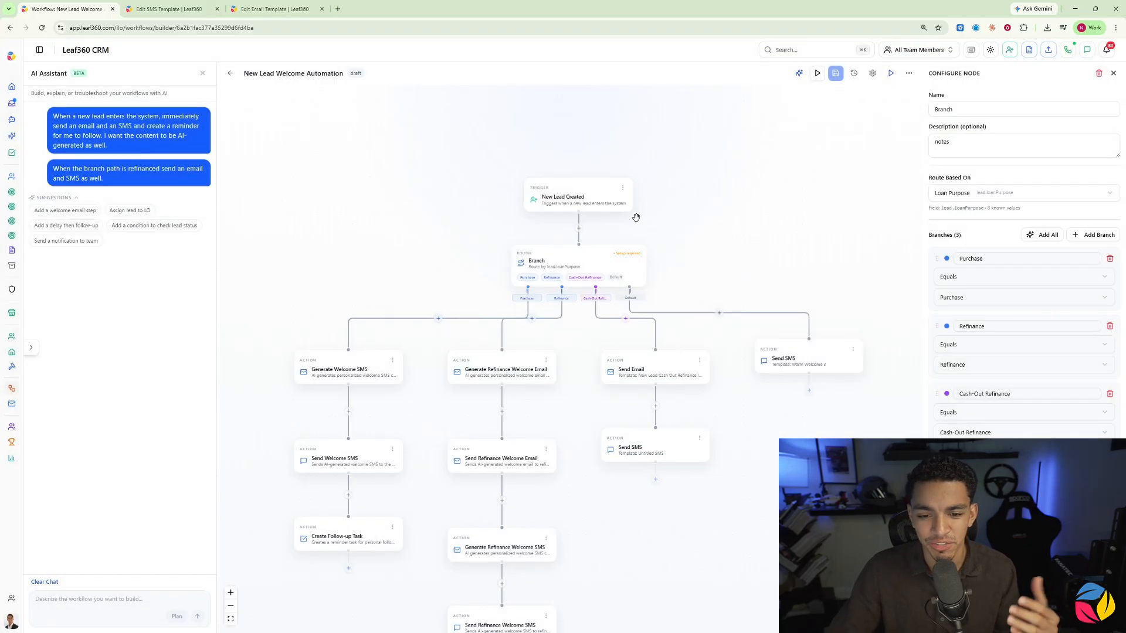